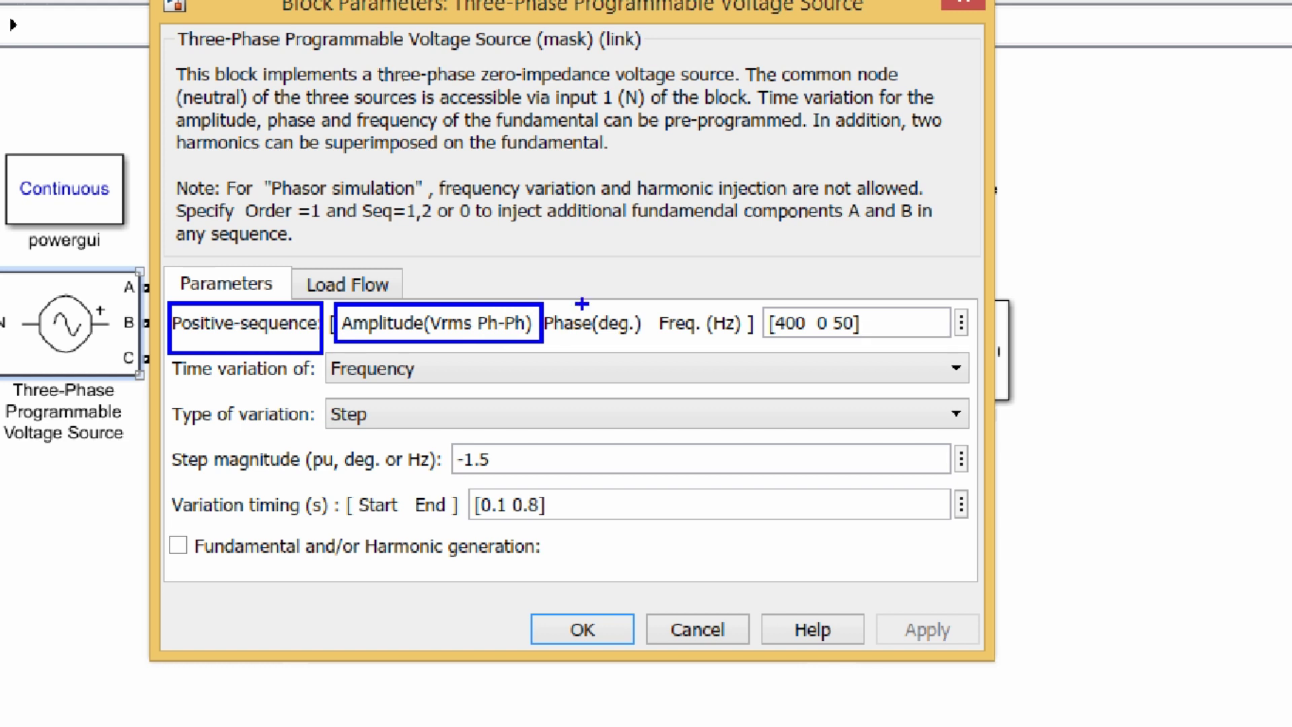
left_click_drag(537, 298, 647, 350)
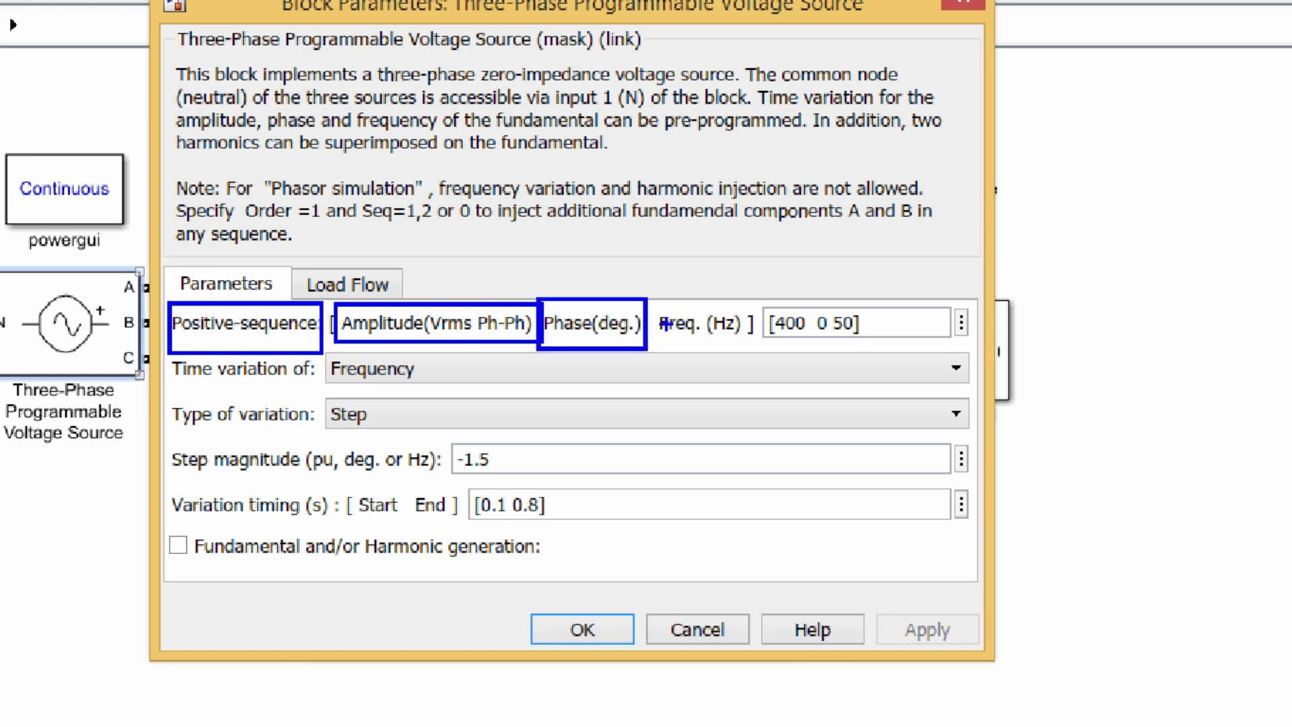
left_click_drag(651, 298, 756, 351)
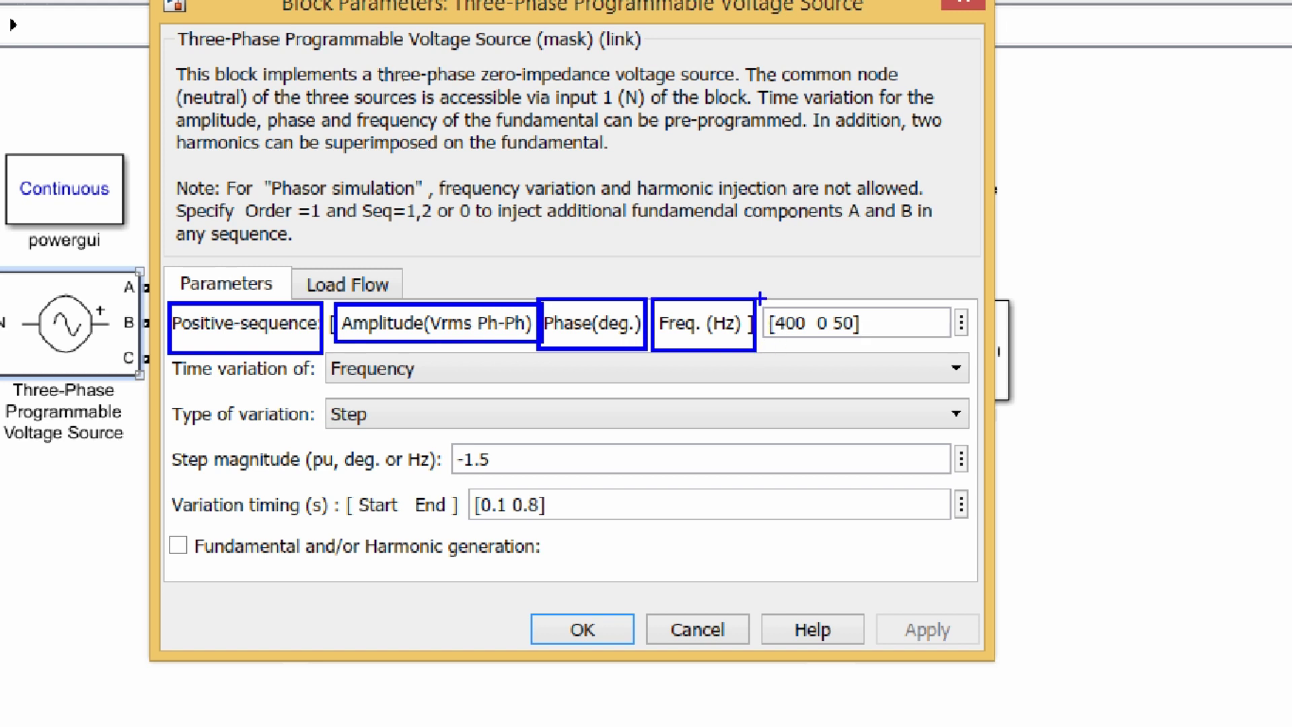
left_click_drag(759, 298, 812, 351)
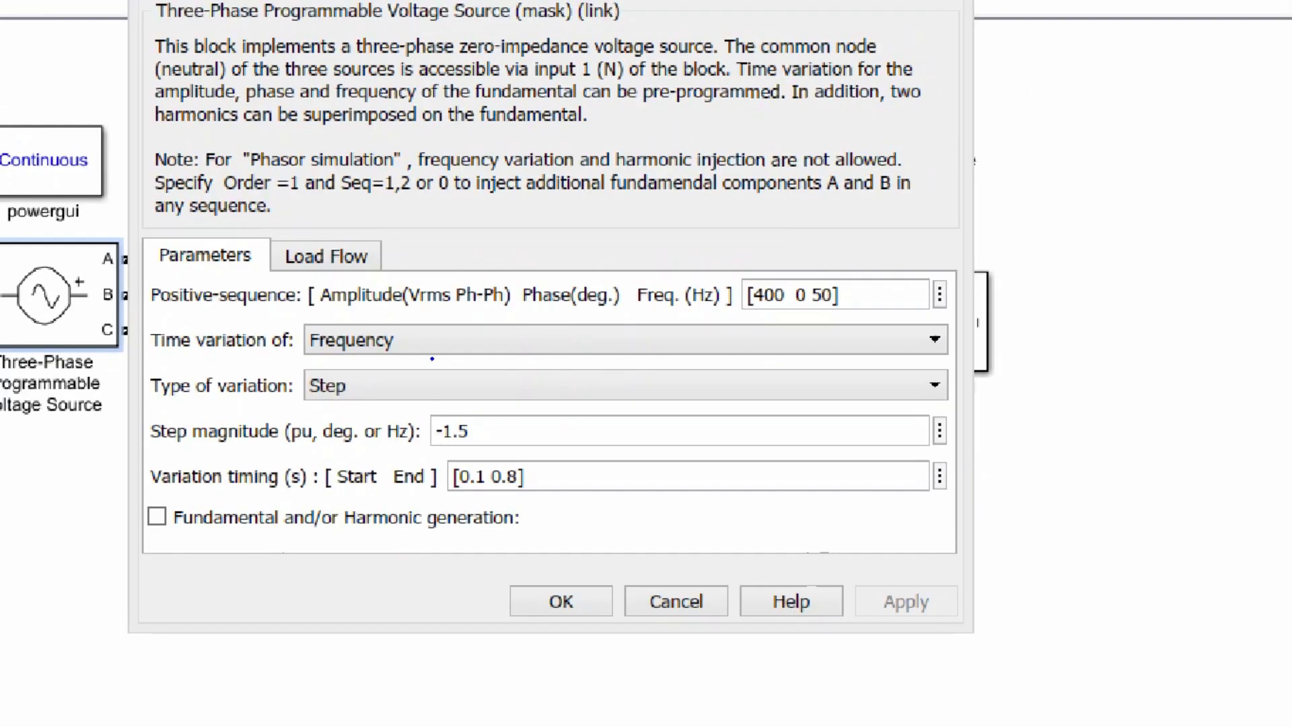
mouse_move(141, 311)
left_mouse_down()
mouse_move(659, 372)
mouse_move(957, 367)
left_mouse_up()
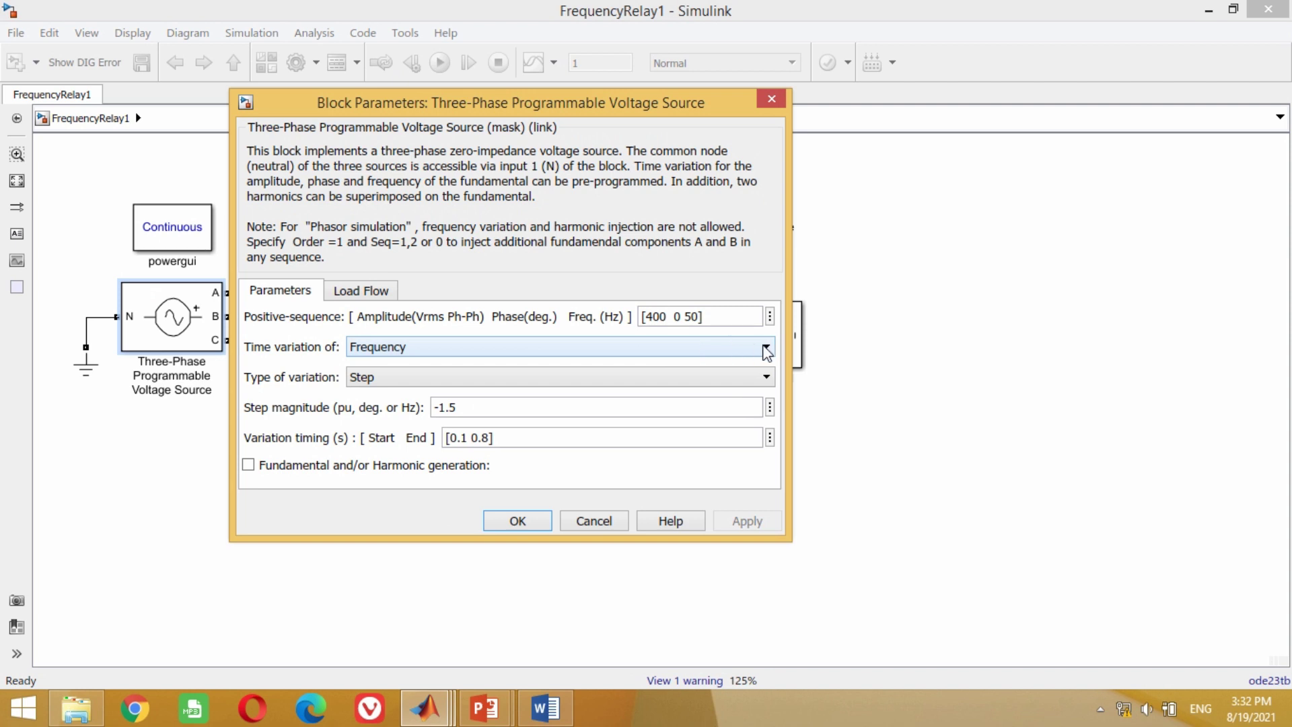
Keep Frequency as the time-varying quantity and change the frequency step magnitude to -3 Hz
left_click(935, 341)
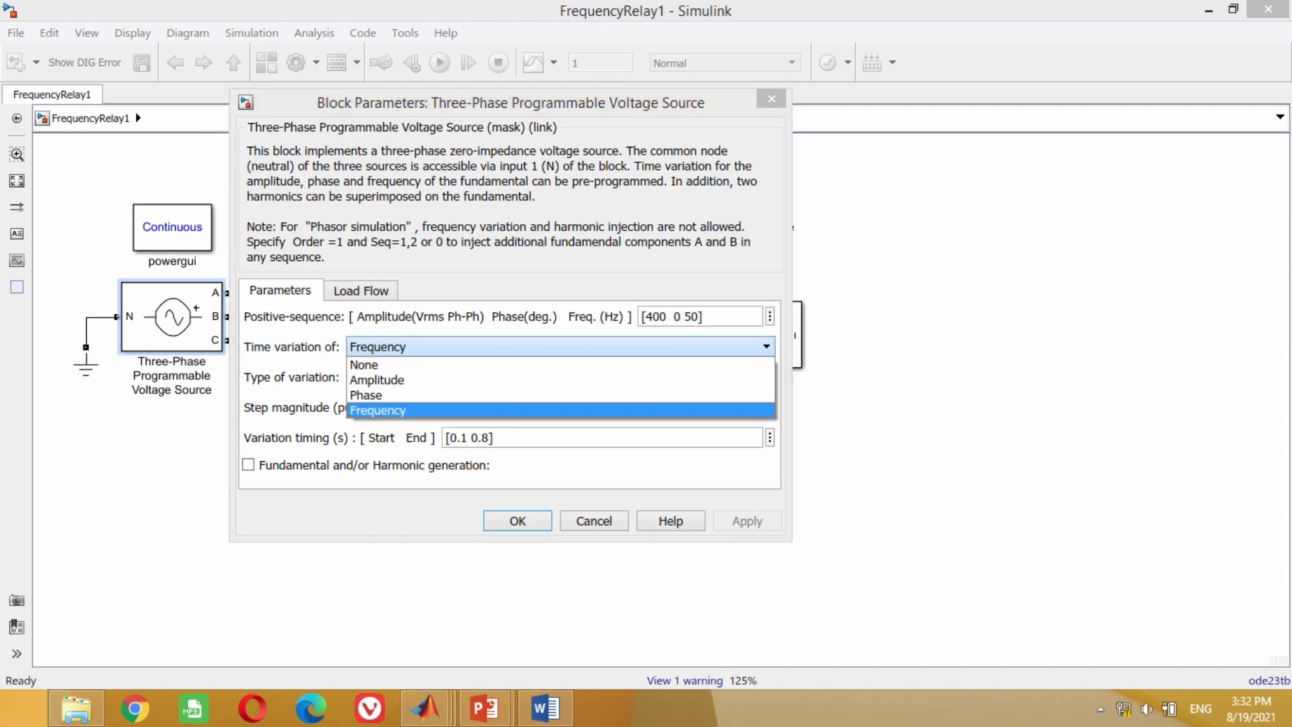
left_click(772, 298)
left_click(766, 346)
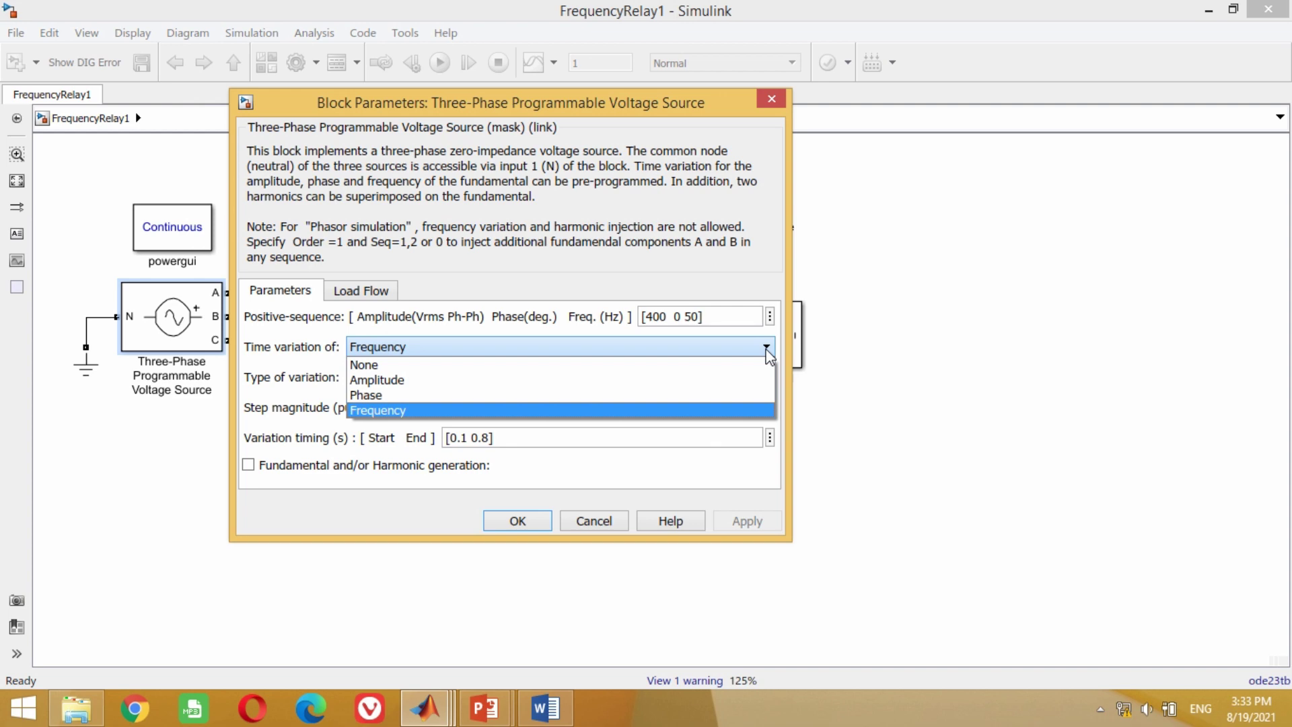
left_click(768, 355)
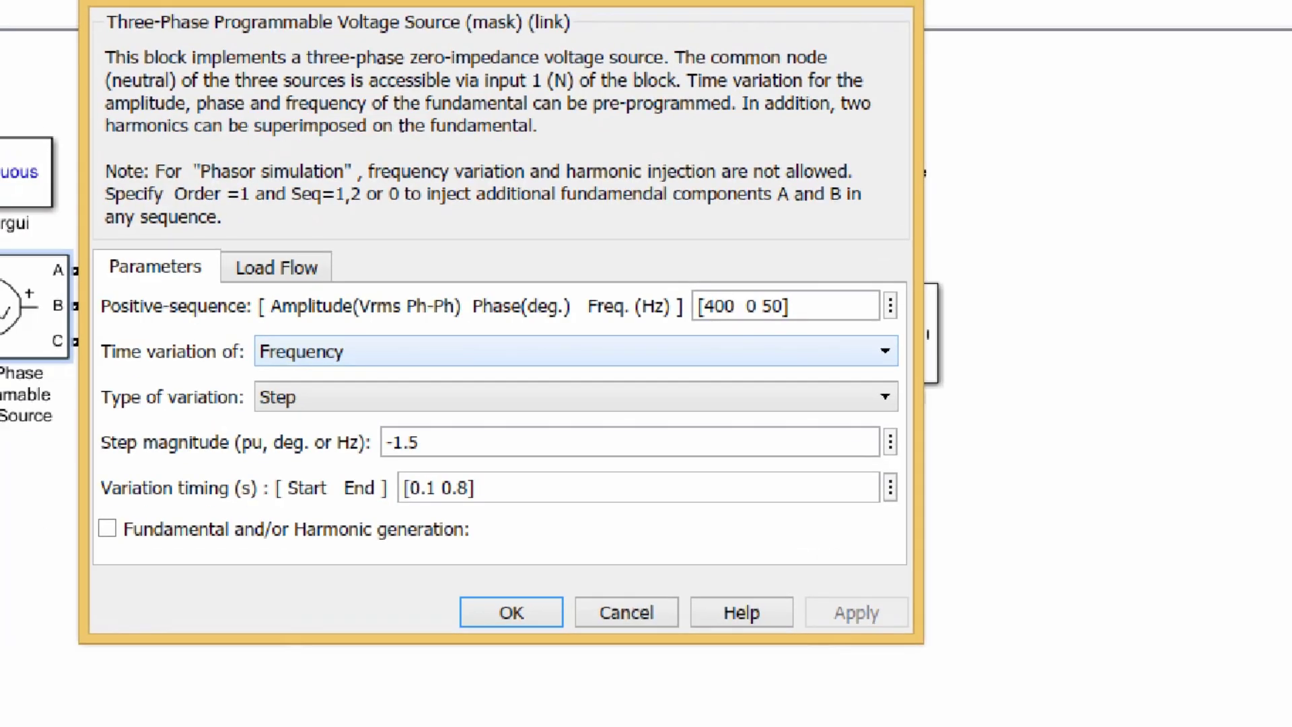
left_click_drag(243, 341, 387, 382)
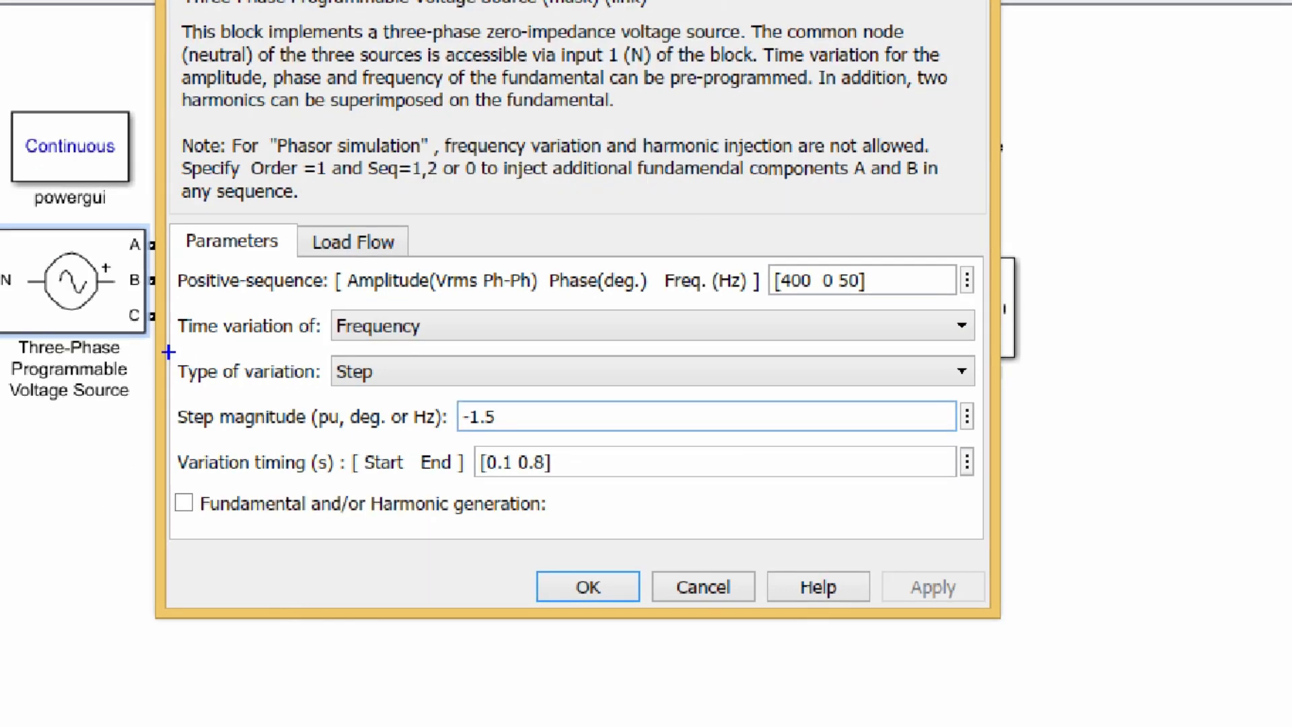
left_click_drag(91, 389, 251, 435)
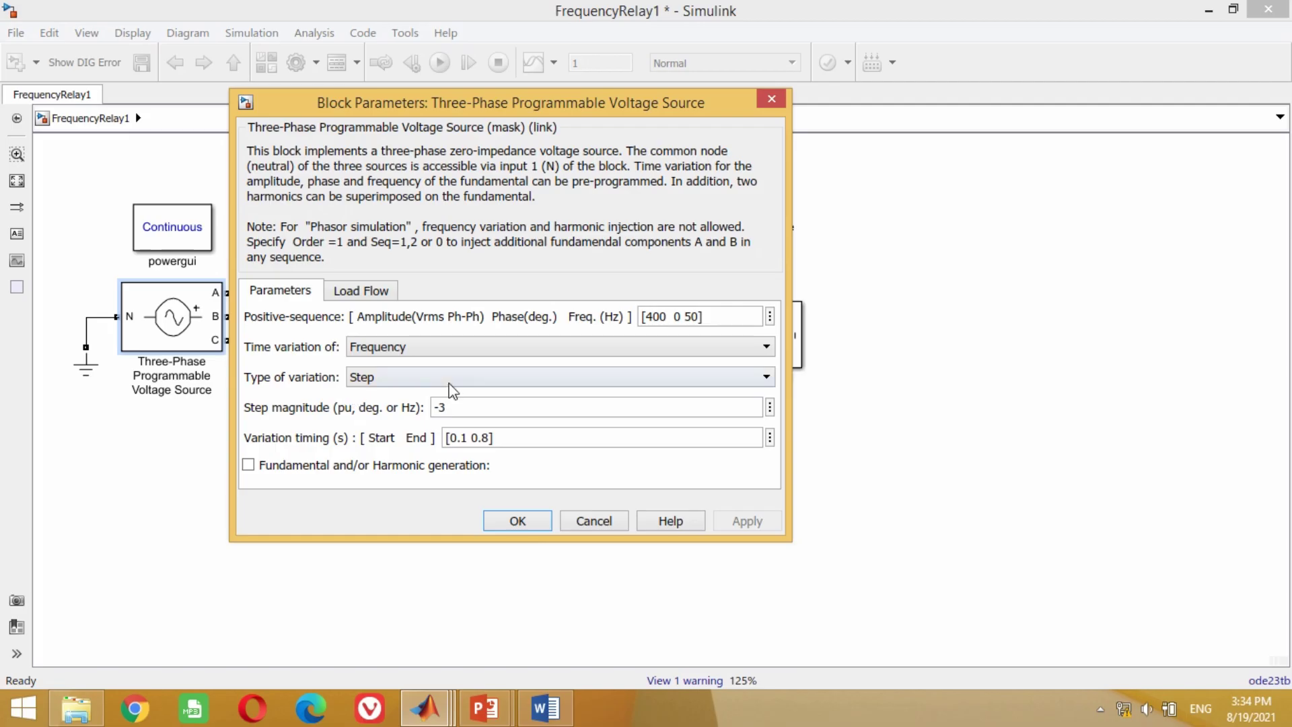
left_click(547, 389)
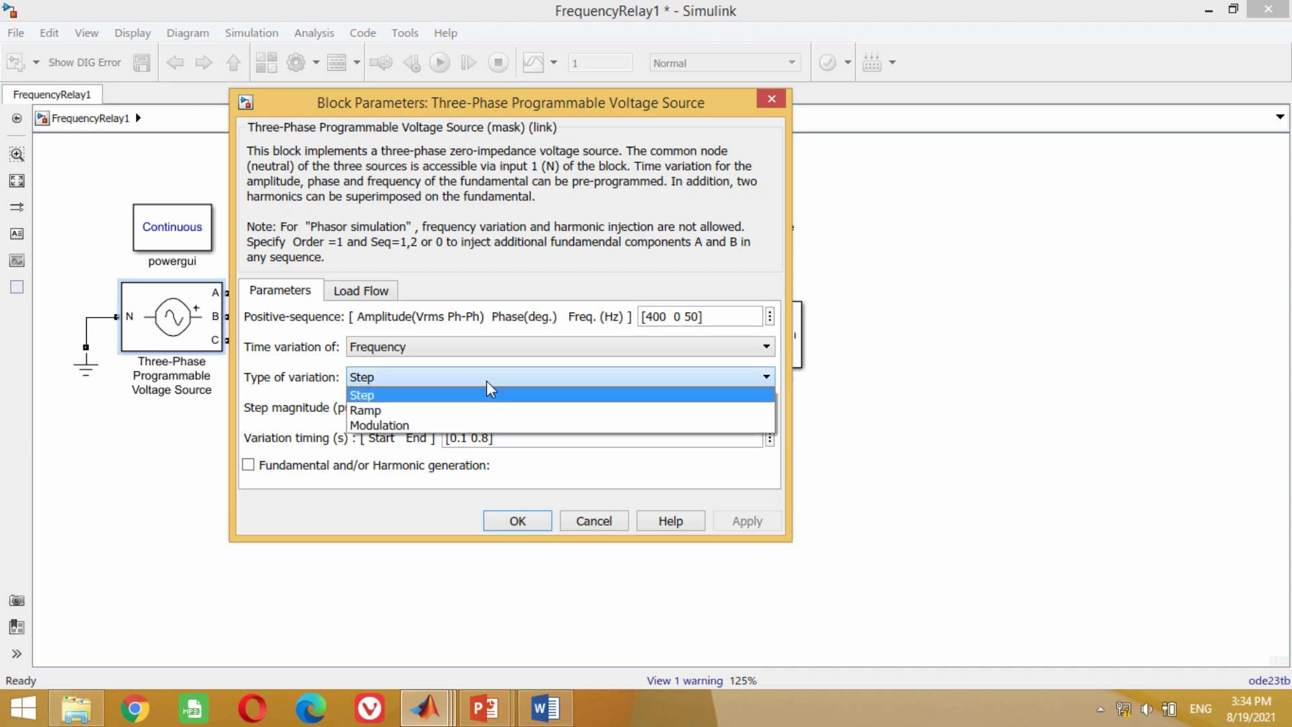
left_click(490, 392)
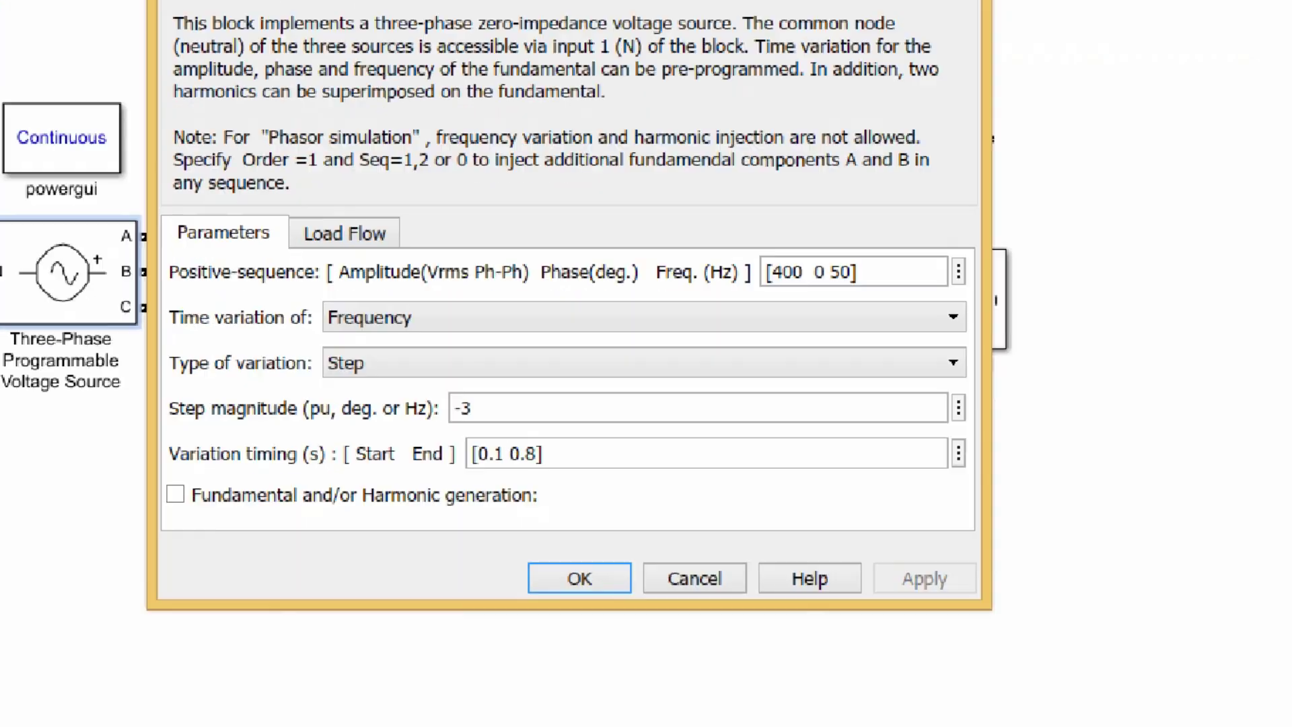
left_click_drag(323, 334, 412, 369)
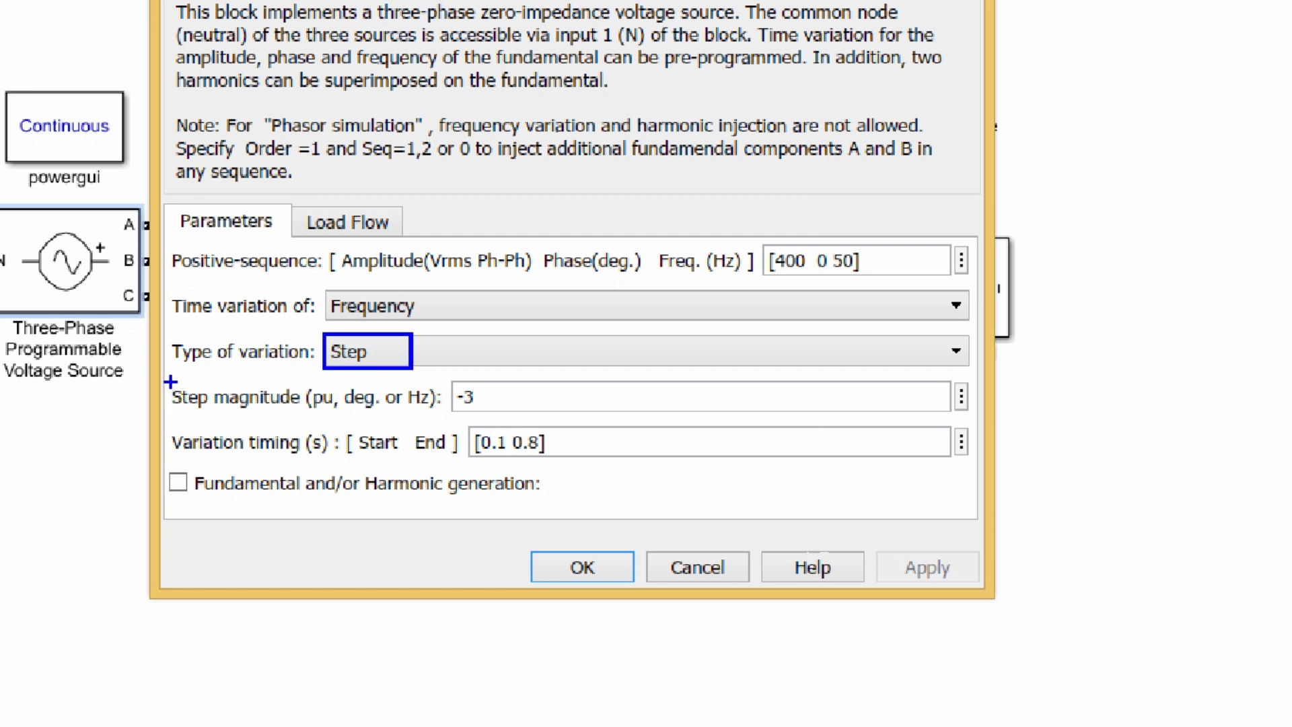
left_click_drag(168, 382, 446, 423)
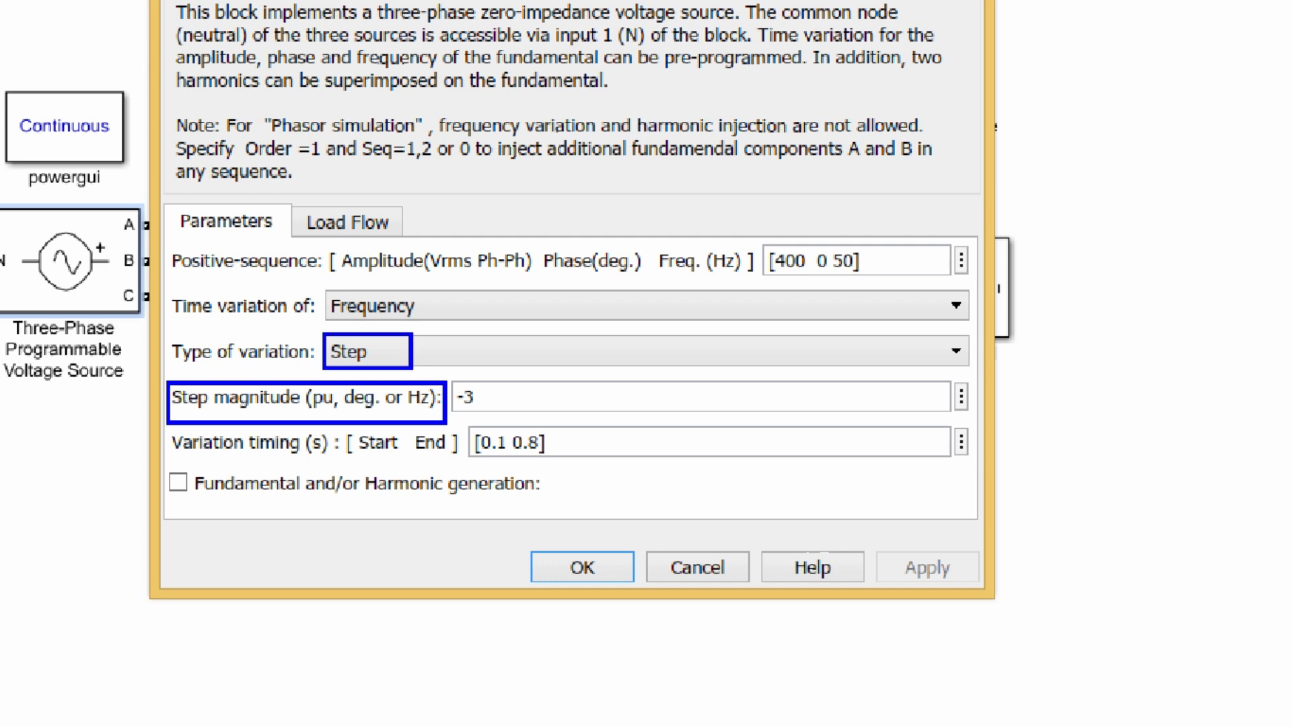
left_click_drag(443, 373, 506, 419)
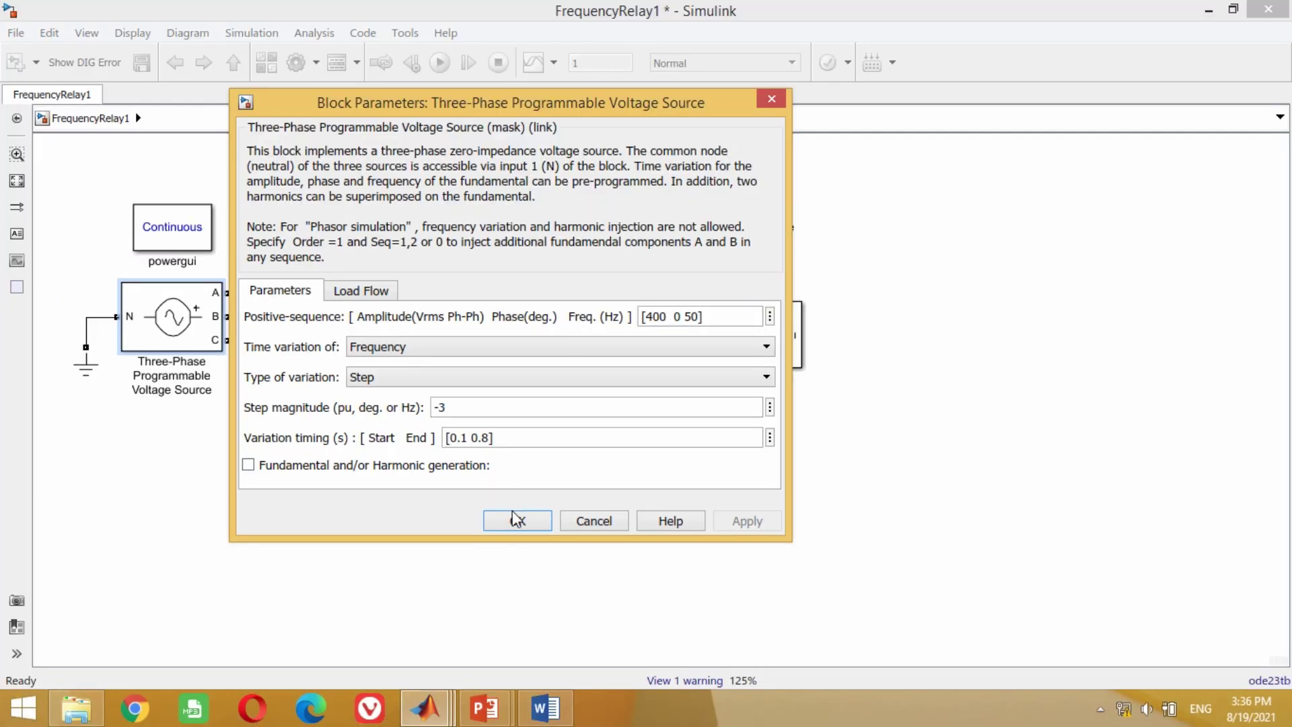
Apply the voltage source settings and keep Bus A measuring phase-to-ground voltage
left_click(571, 580)
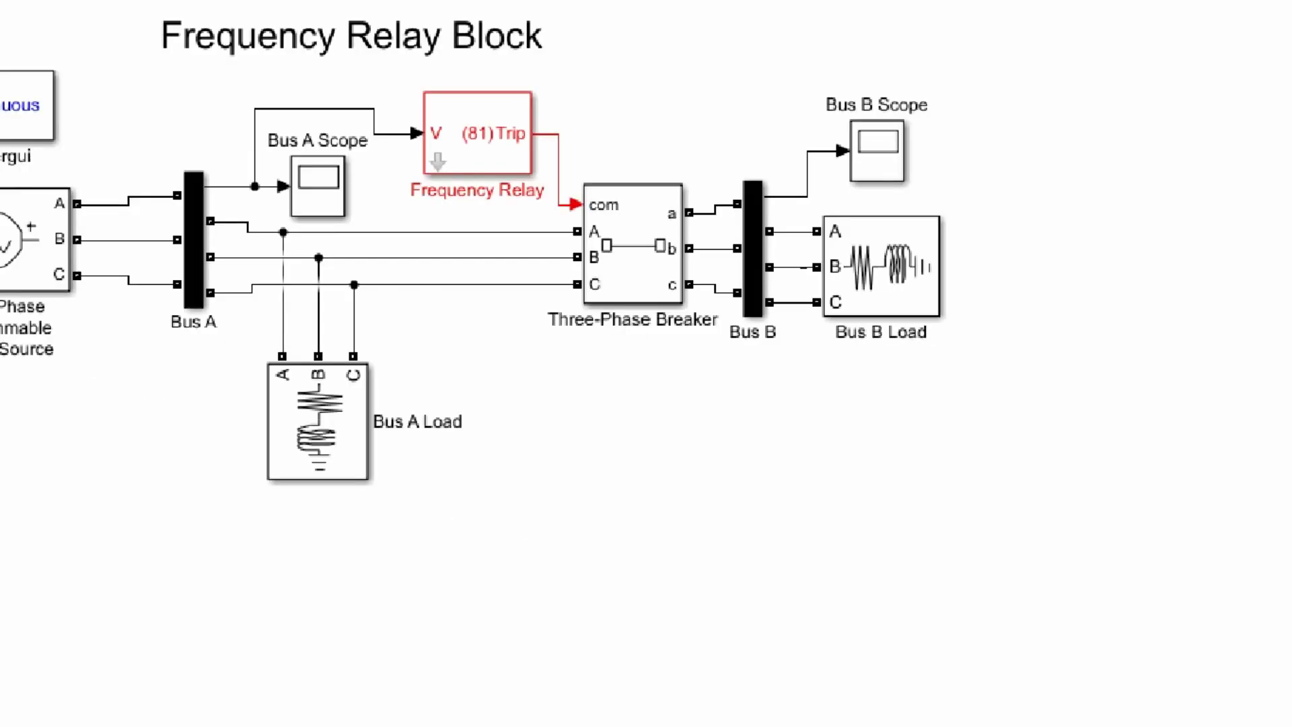
mouse_move(190, 180)
left_mouse_down()
mouse_move(311, 370)
mouse_move(304, 389)
left_mouse_up()
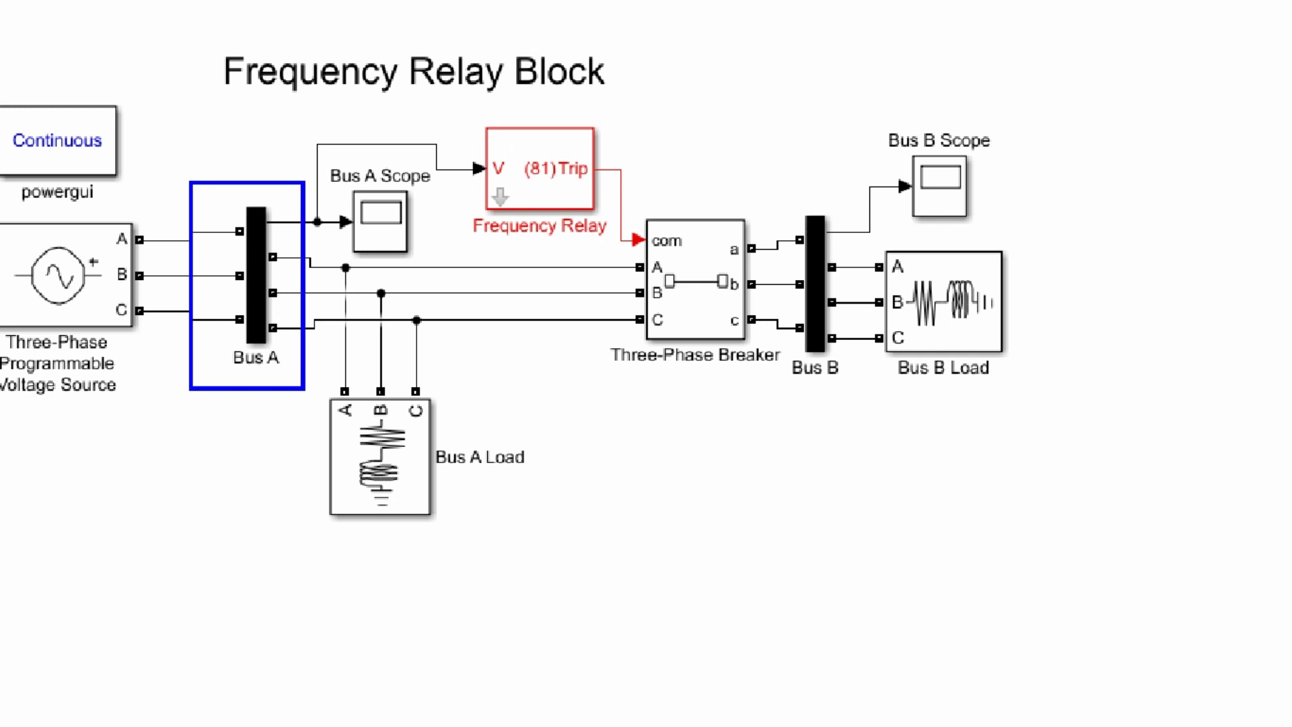
double_click(257, 271)
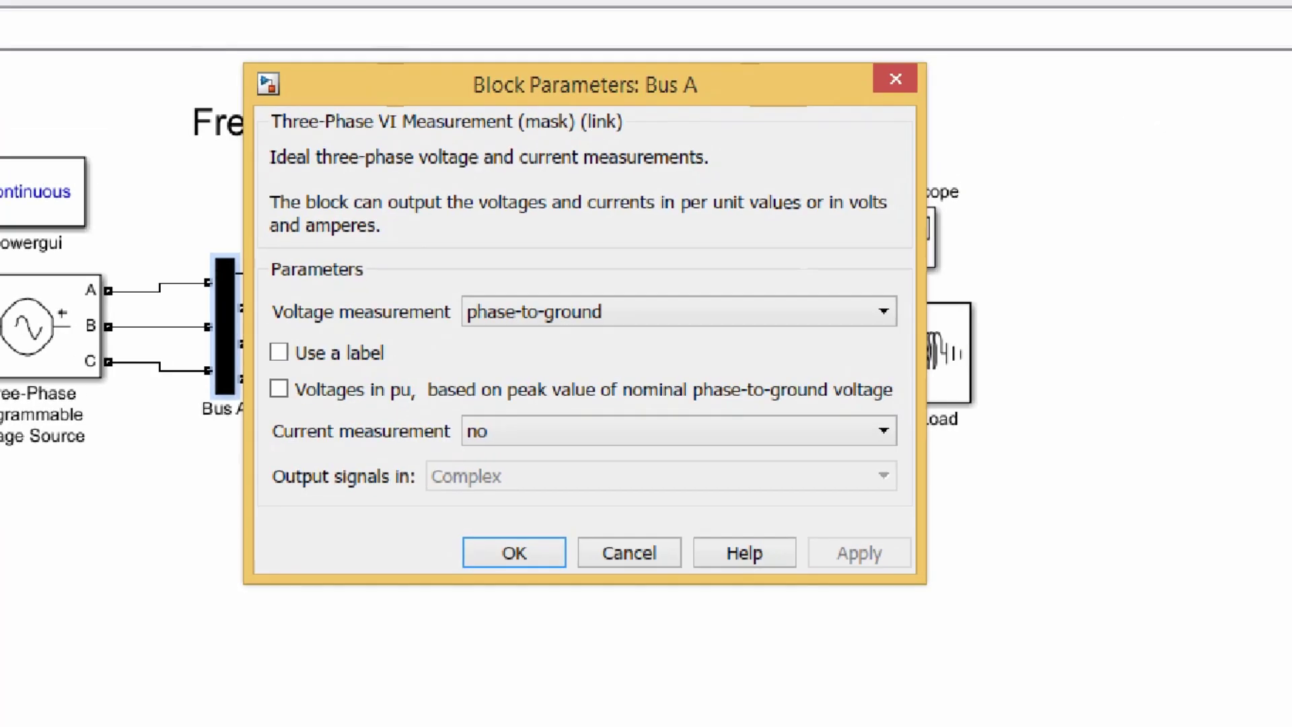
mouse_move(266, 108)
left_mouse_down()
mouse_move(577, 159)
mouse_move(641, 147)
left_mouse_up()
mouse_move(256, 281)
left_mouse_down()
mouse_move(473, 340)
mouse_move(913, 335)
left_mouse_up()
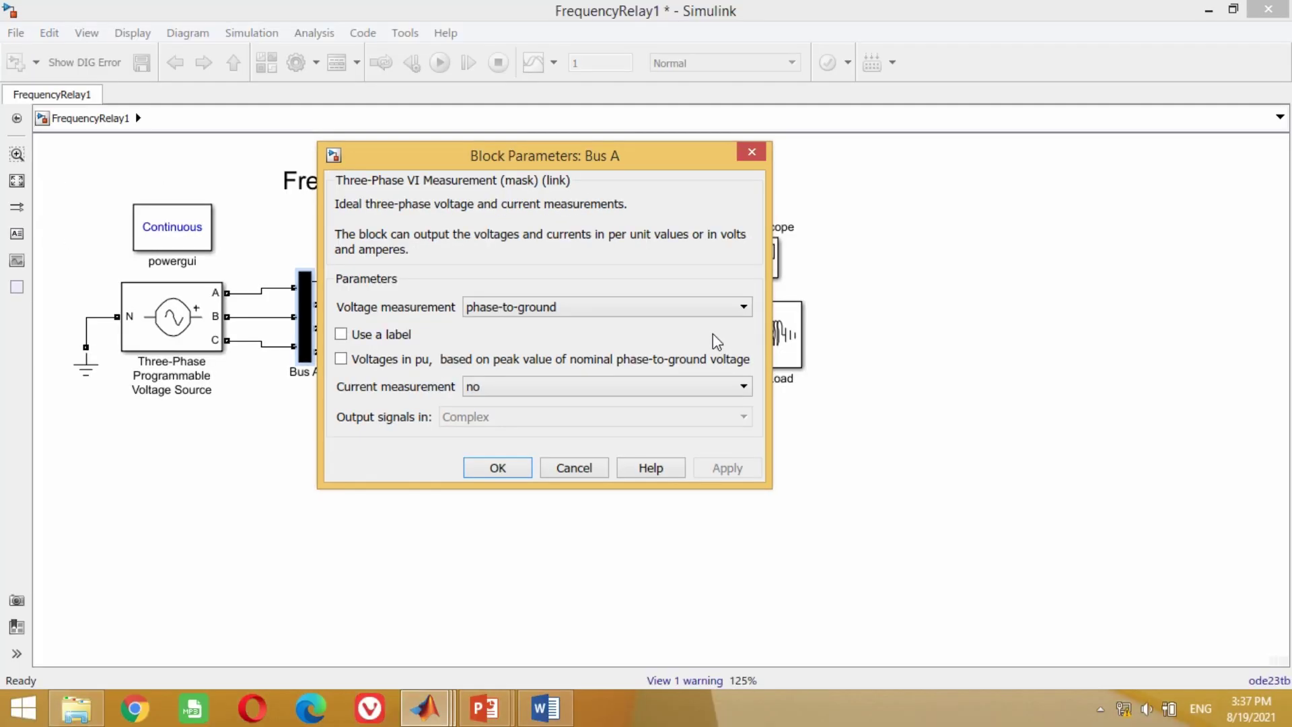
left_click(734, 314)
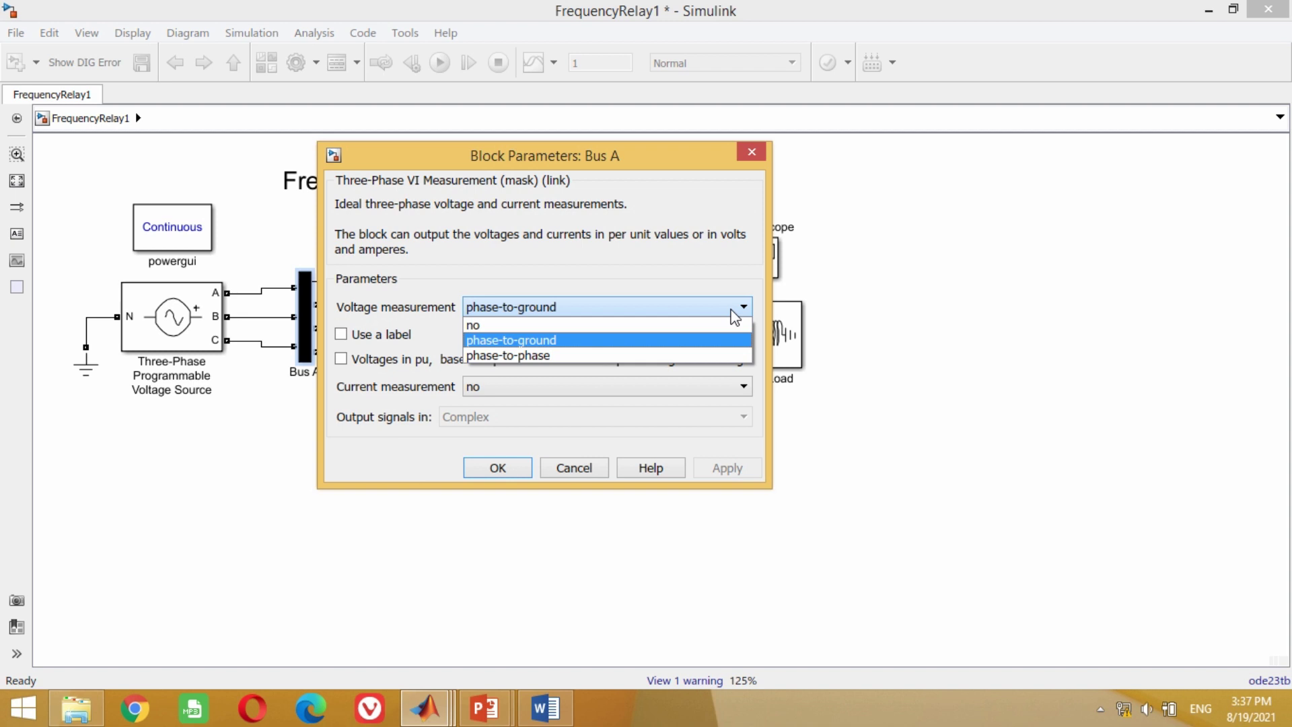
left_click(732, 311)
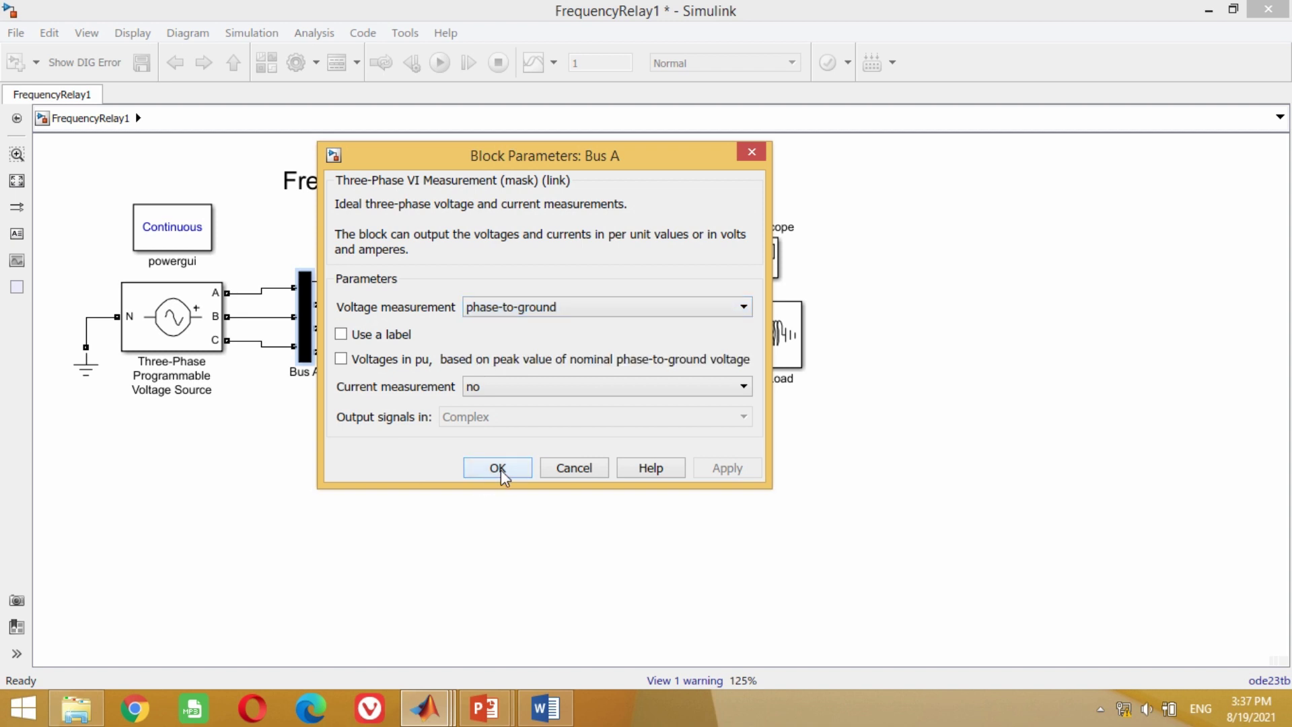
left_click(498, 468)
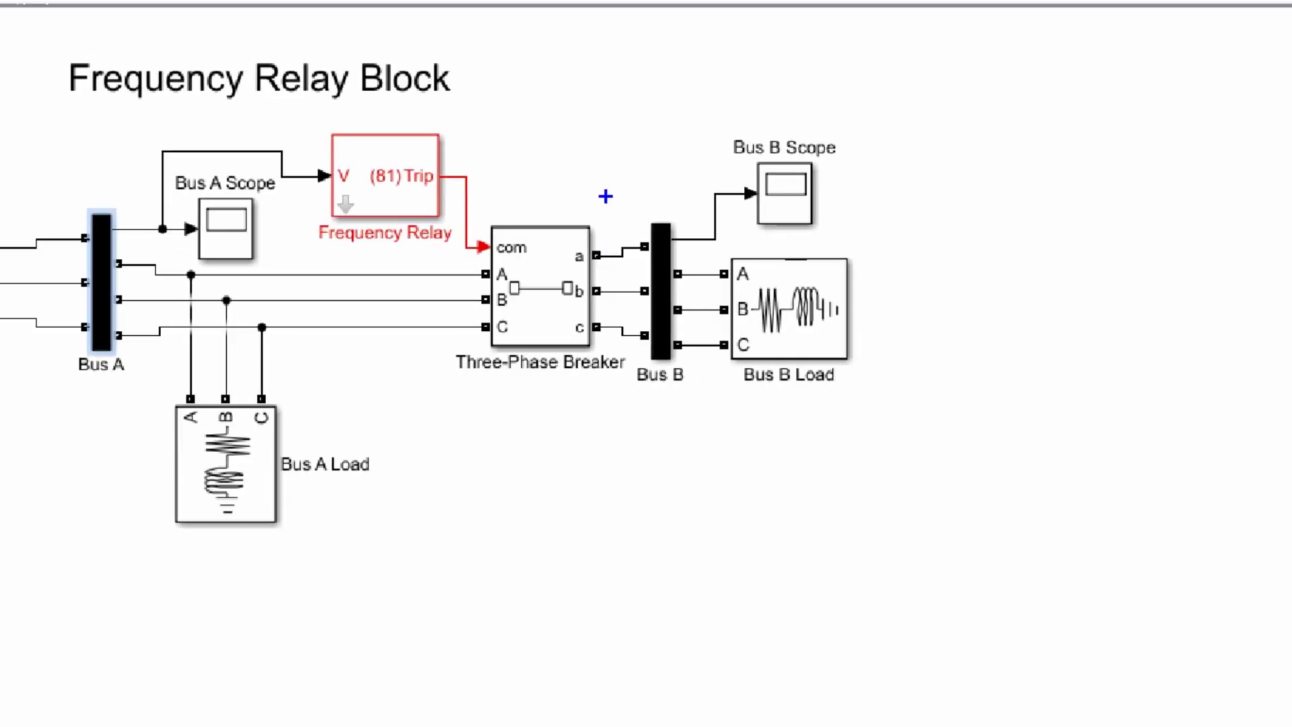
Confirm Bus B also measures phase-to-ground voltage and close its settings
left_click_drag(649, 261, 707, 397)
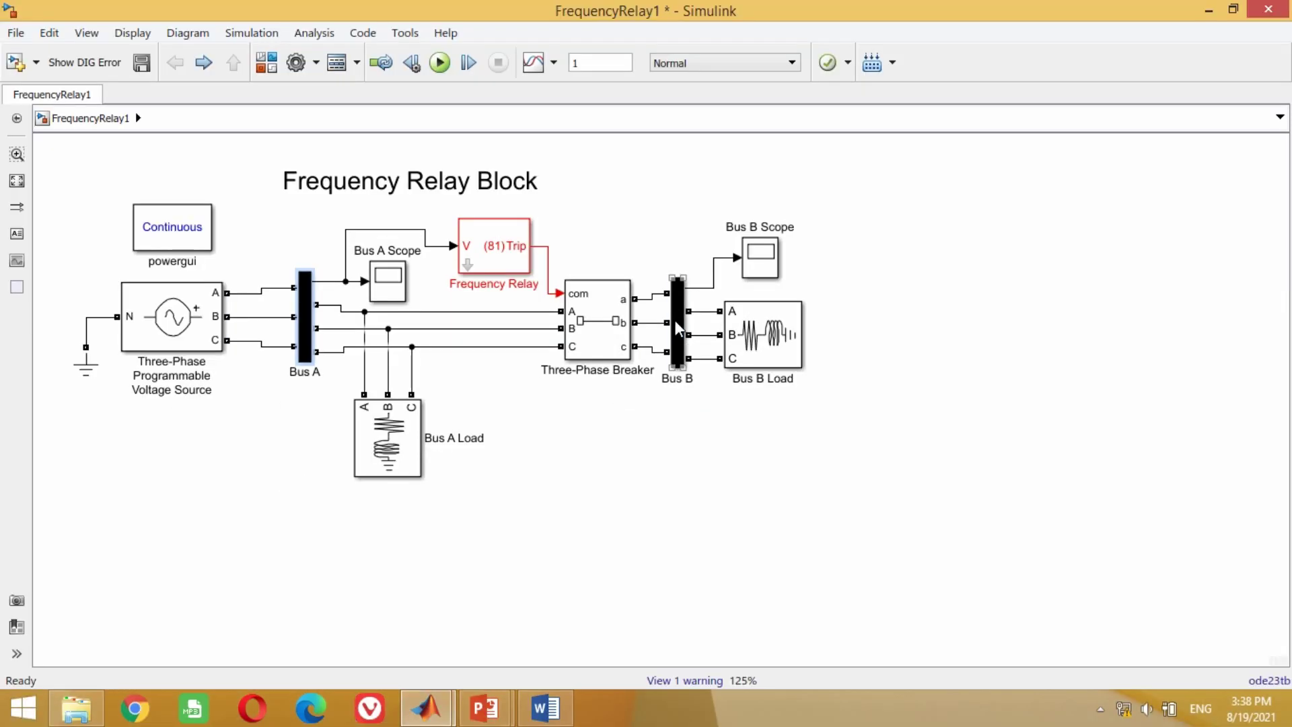
double_click(661, 289)
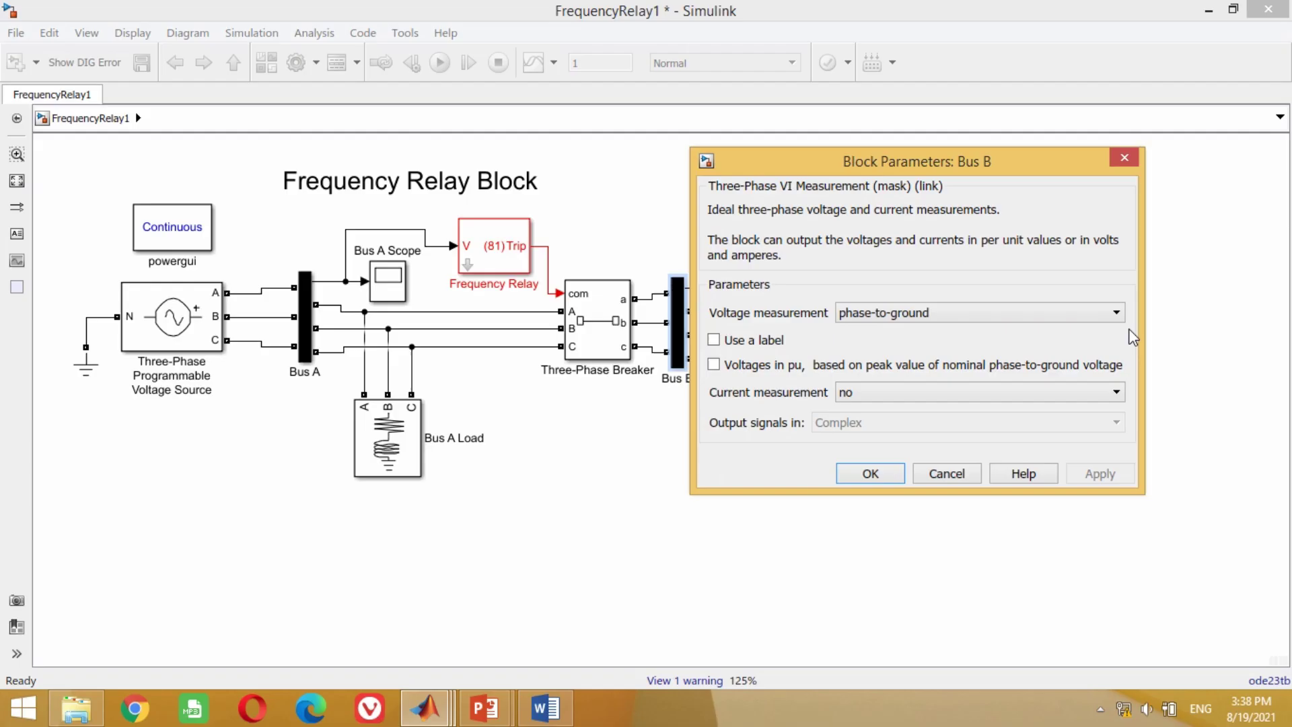
left_click(771, 538)
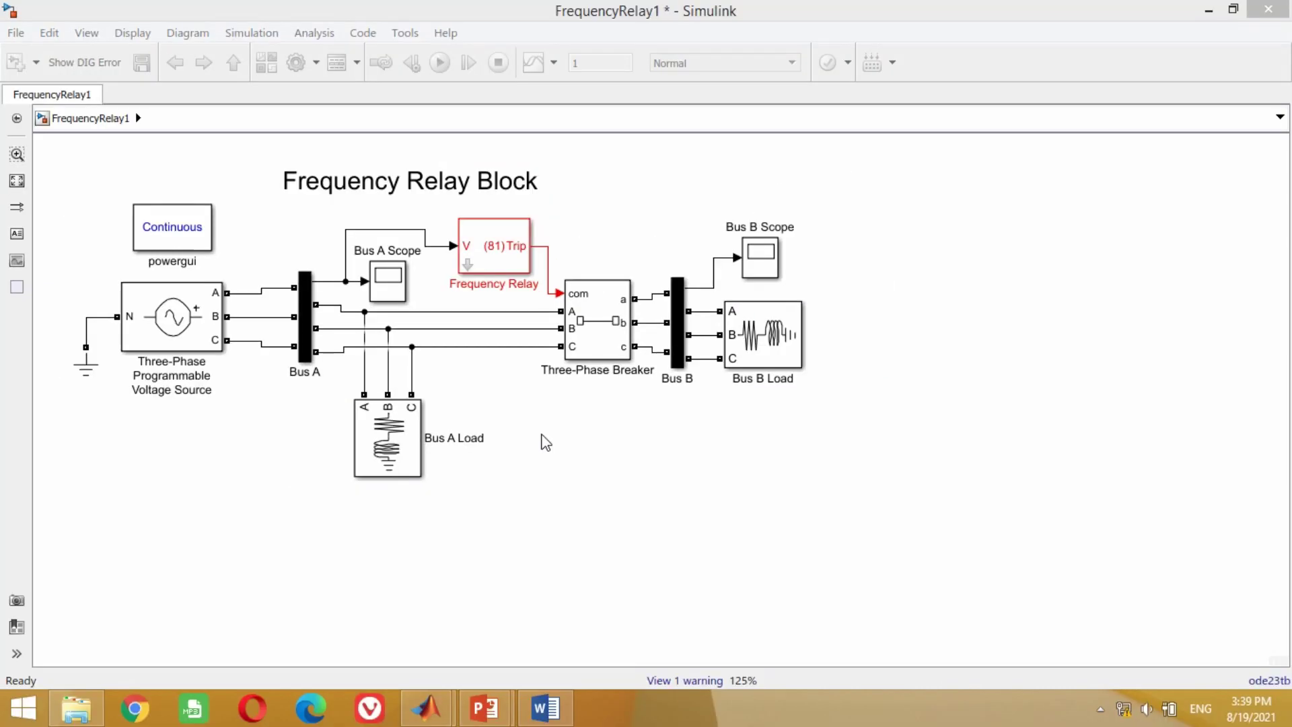
double_click(348, 413)
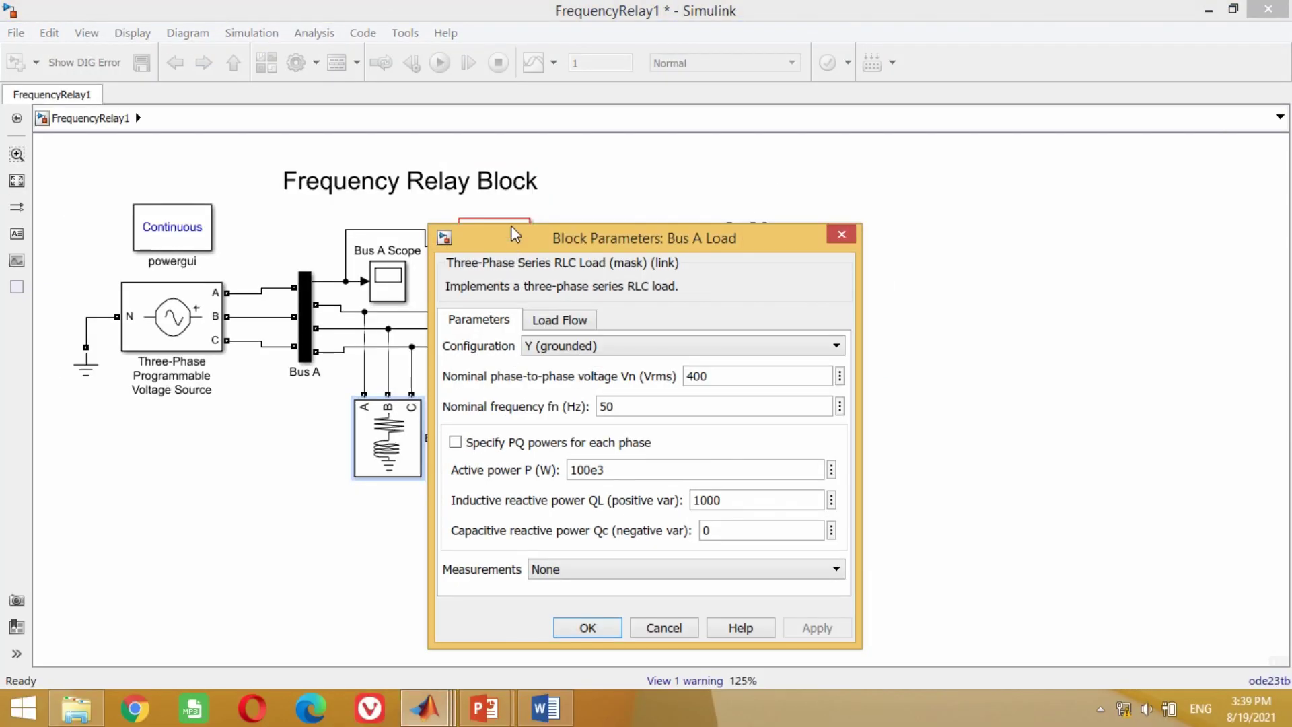
left_click_drag(515, 238, 515, 164)
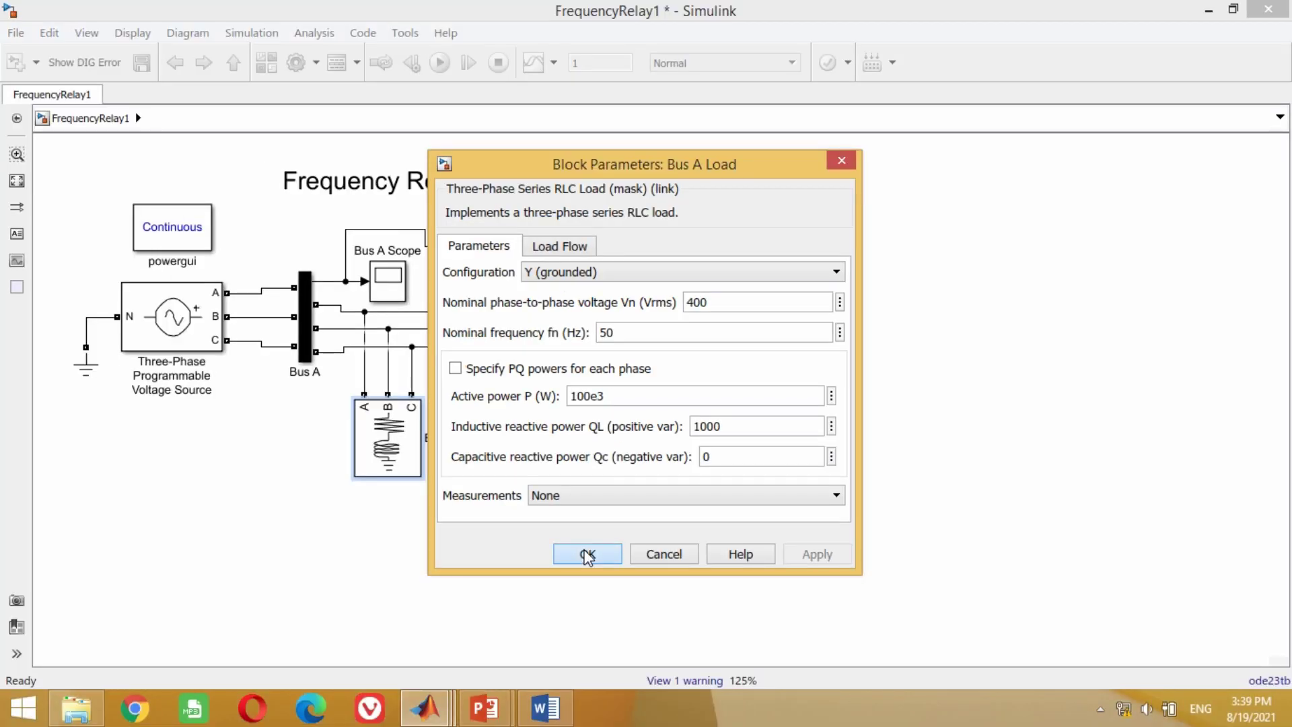
left_click(588, 556)
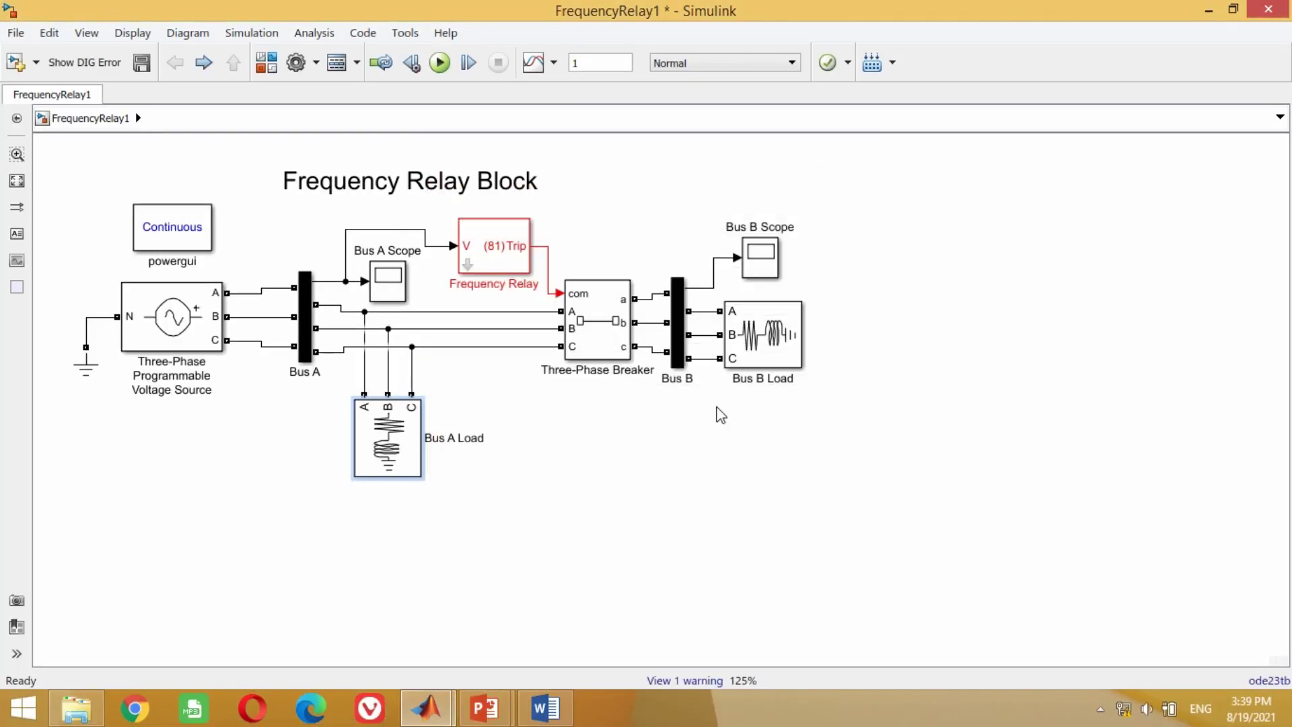
double_click(748, 356)
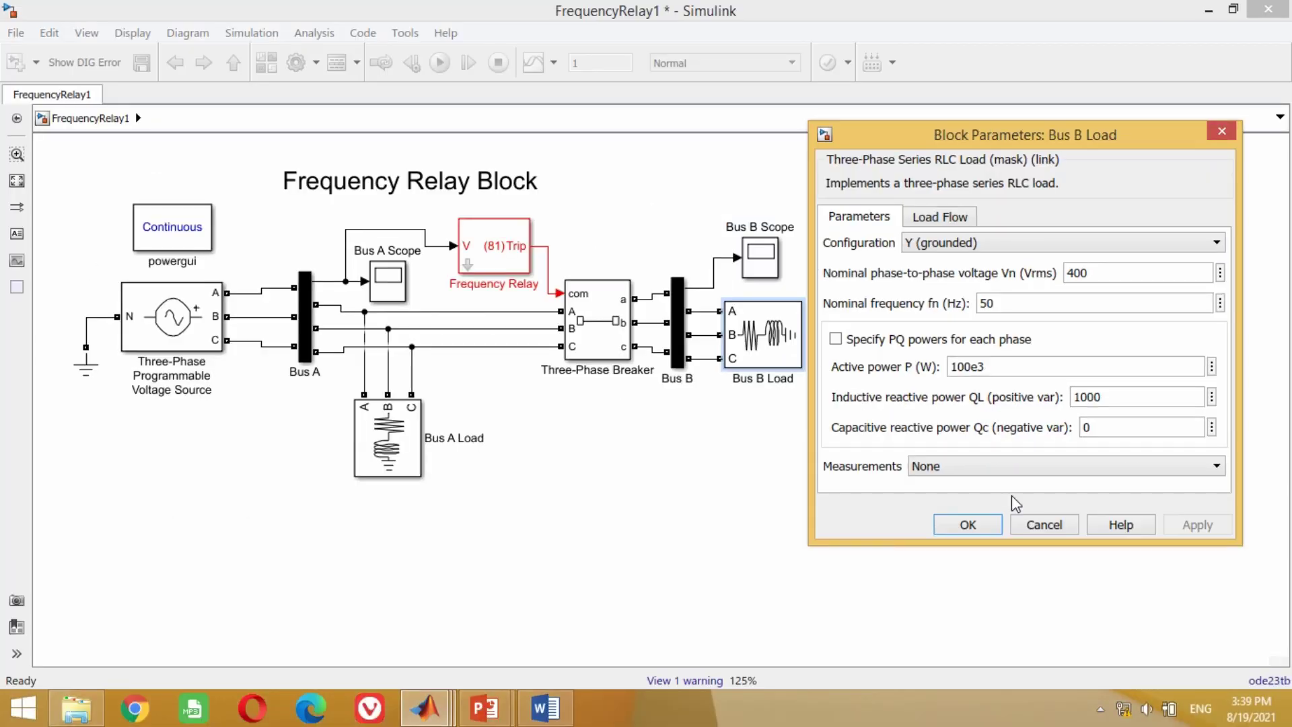
left_click(968, 525)
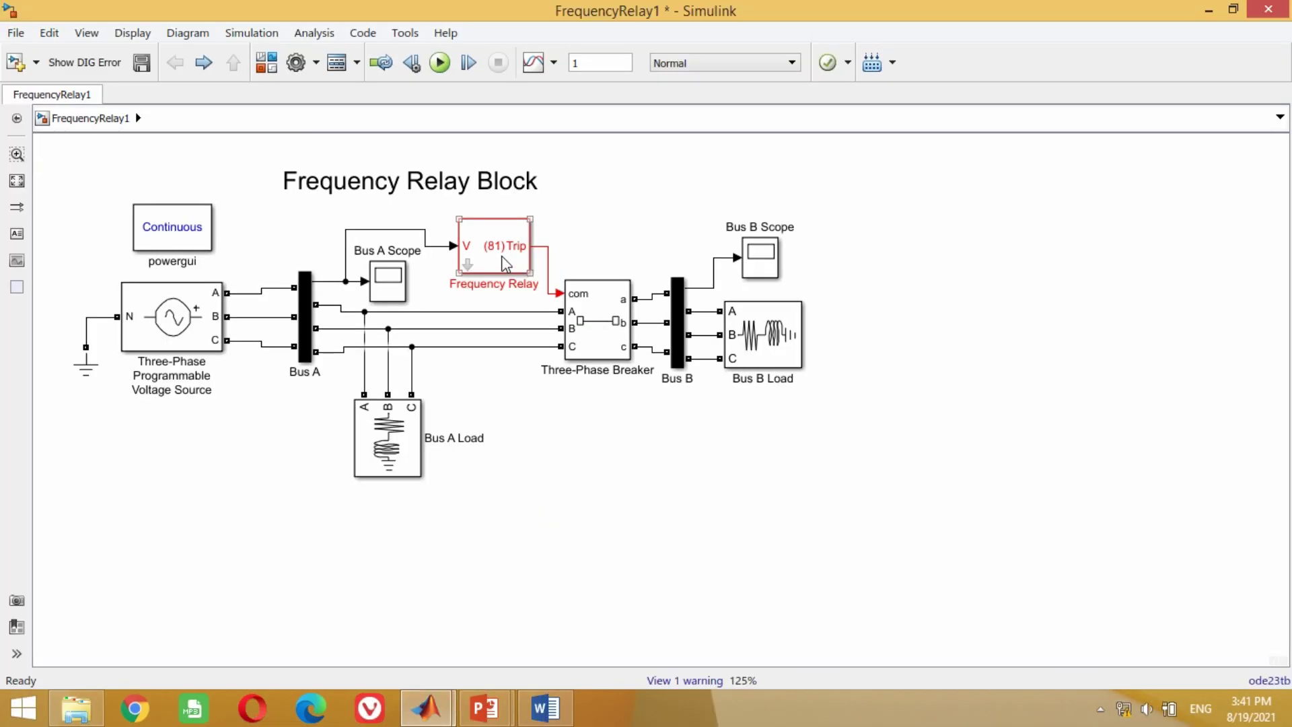
Open the Frequency Relay parameters and highlight the 50 Hz system frequency and 5% under/over settings
left_click(492, 262)
double_click(505, 259)
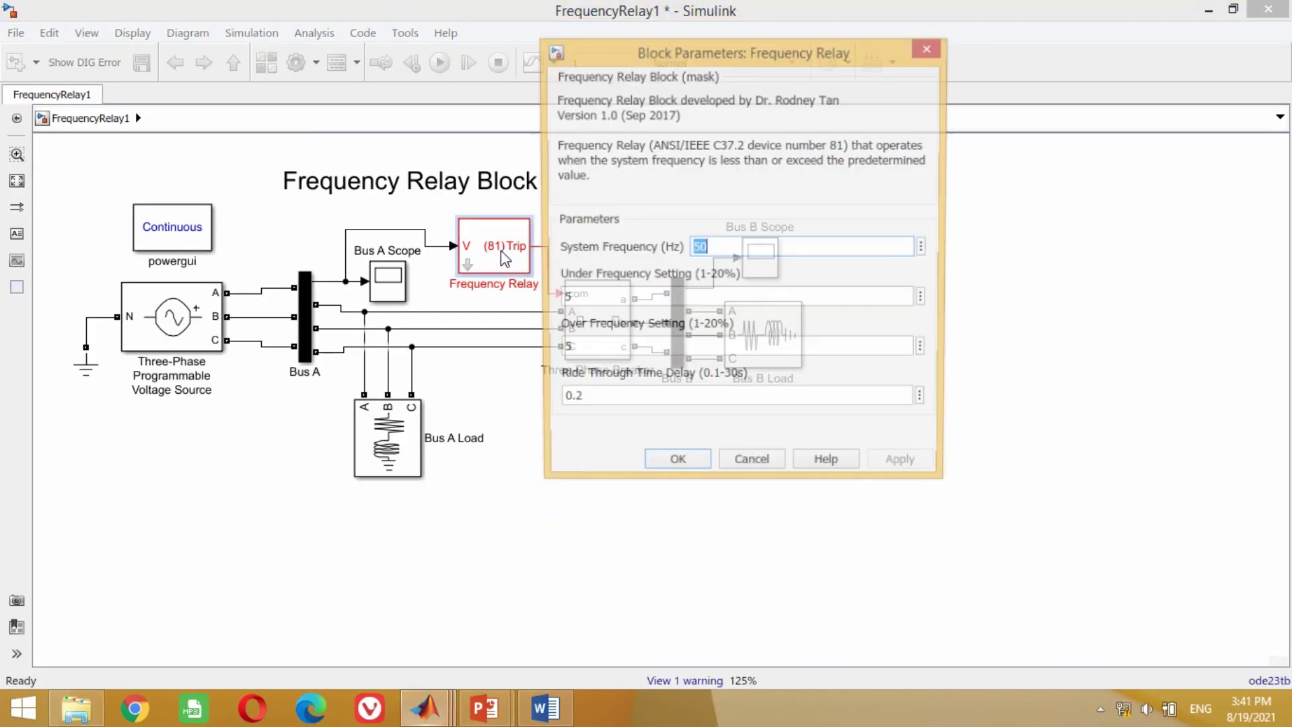
left_click_drag(766, 72, 635, 116)
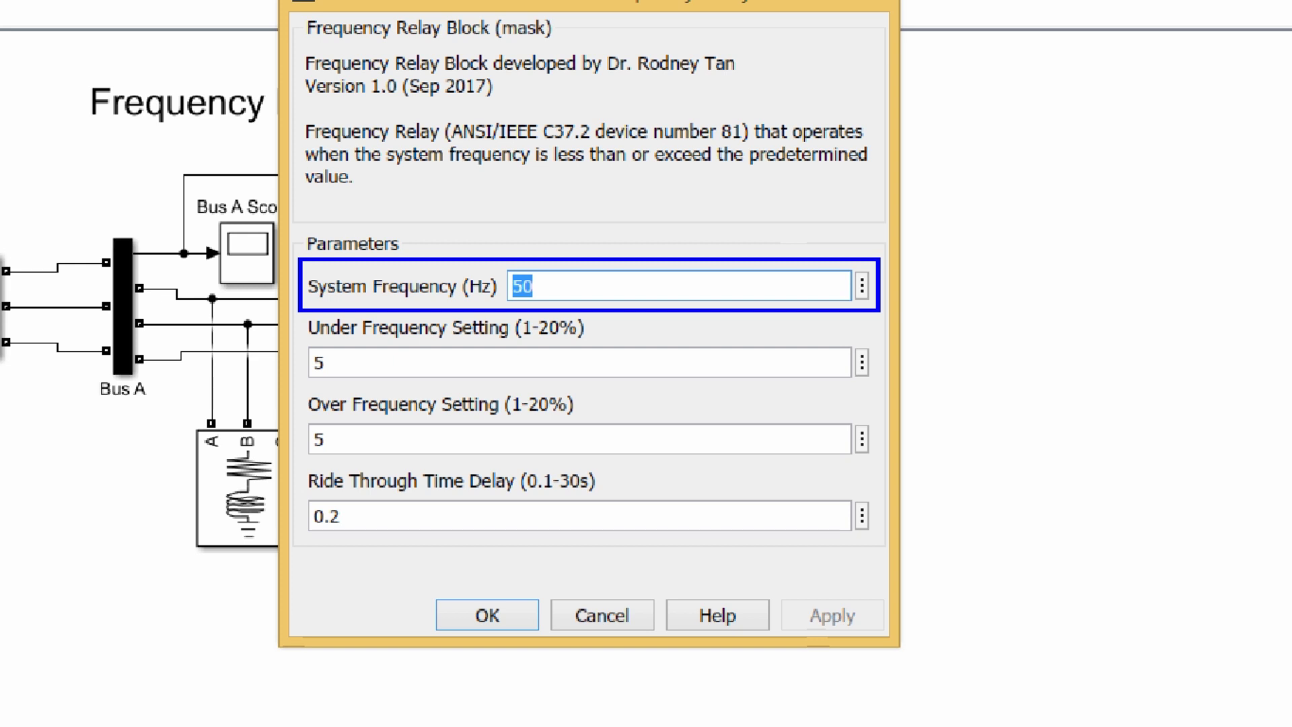
mouse_move(290, 334)
left_mouse_down()
mouse_move(397, 463)
mouse_move(878, 463)
left_mouse_up()
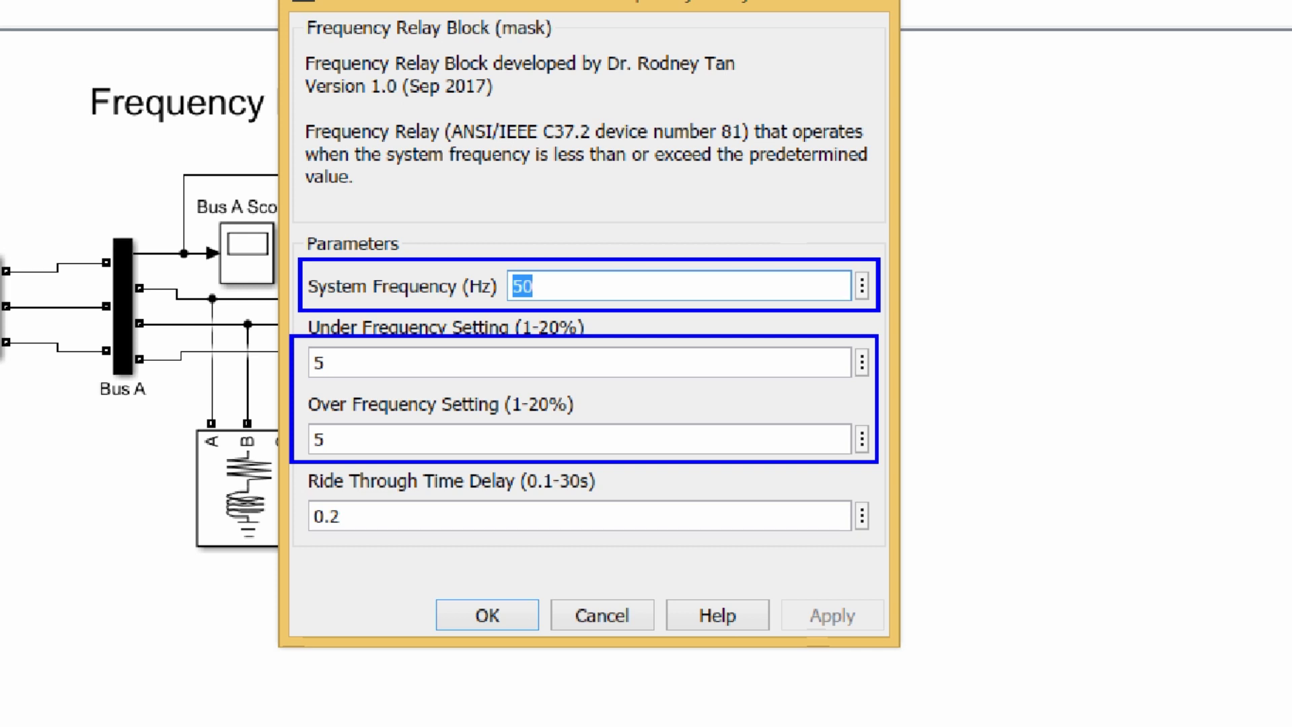
left_click_drag(489, 303, 603, 425)
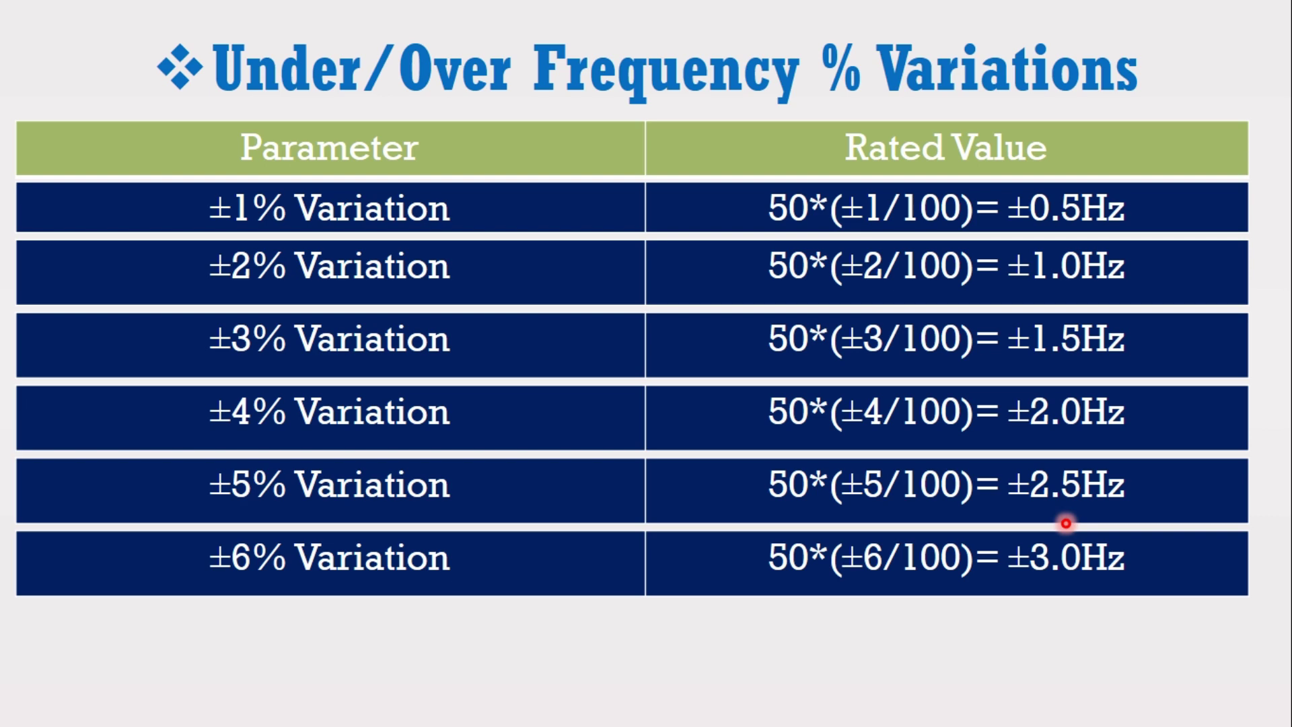
Advance the slideshow through the Under Frequency Variations slide (-3 Hz to -0.5 Hz)
key("Right")
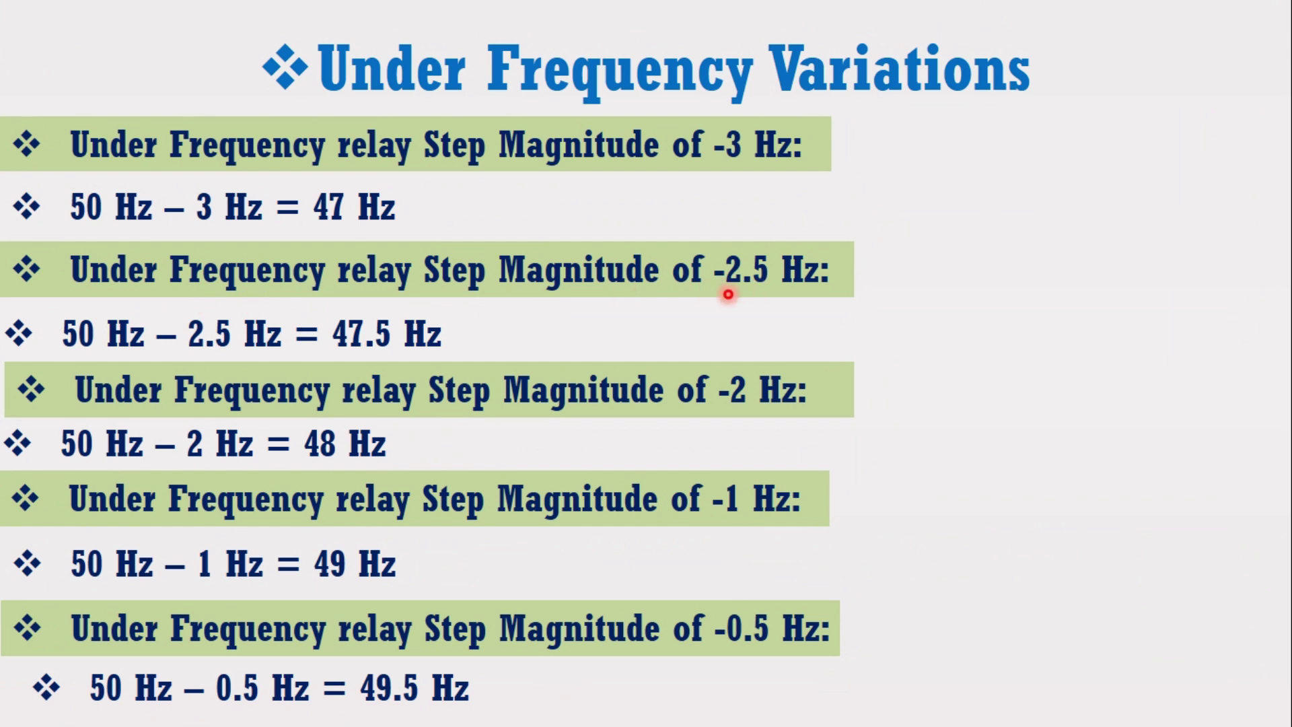
key("Right")
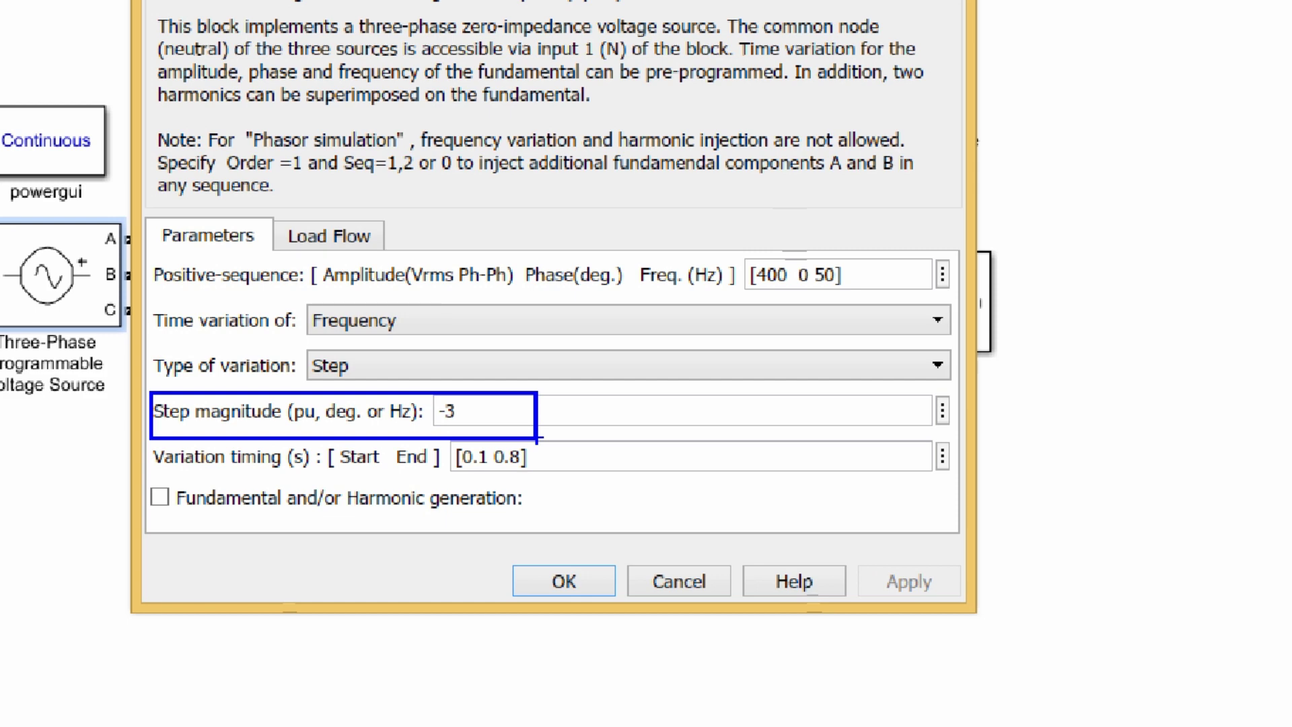
Confirm the voltage source dialog, mark the relay and breaker, and reopen the Frequency Relay parameters
left_click(564, 581)
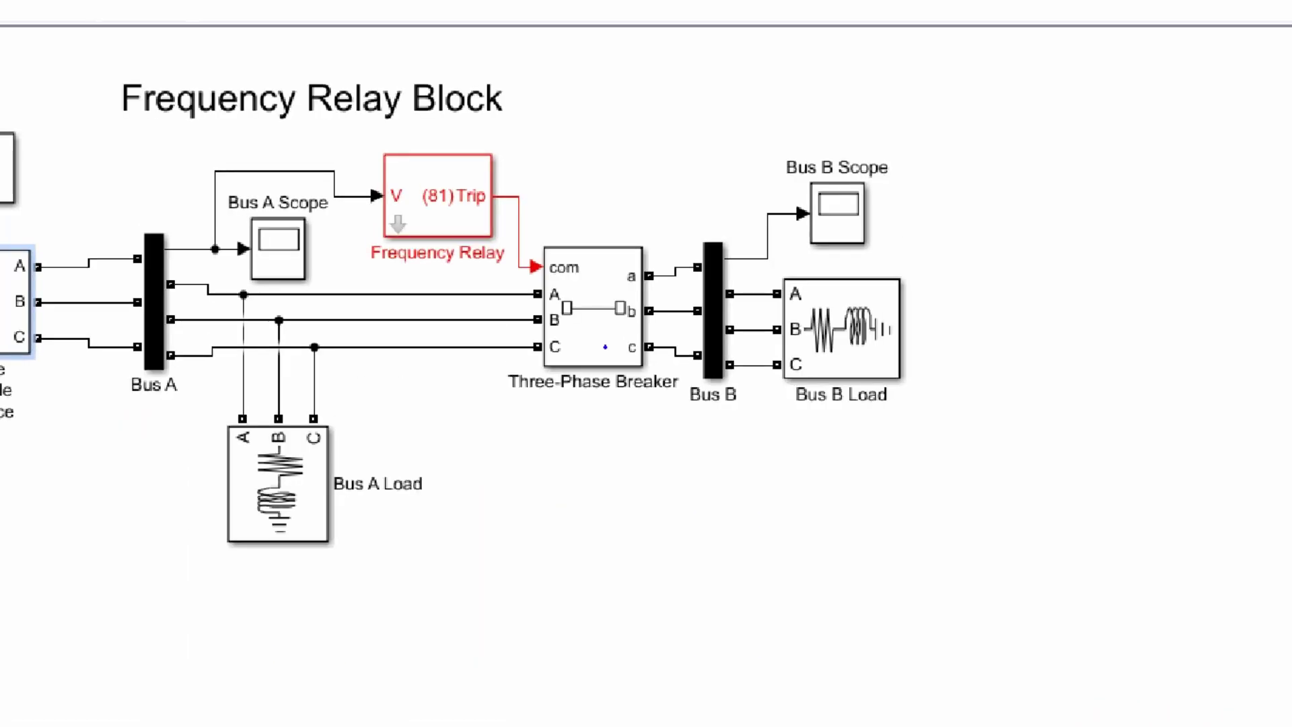
left_click_drag(341, 132, 516, 279)
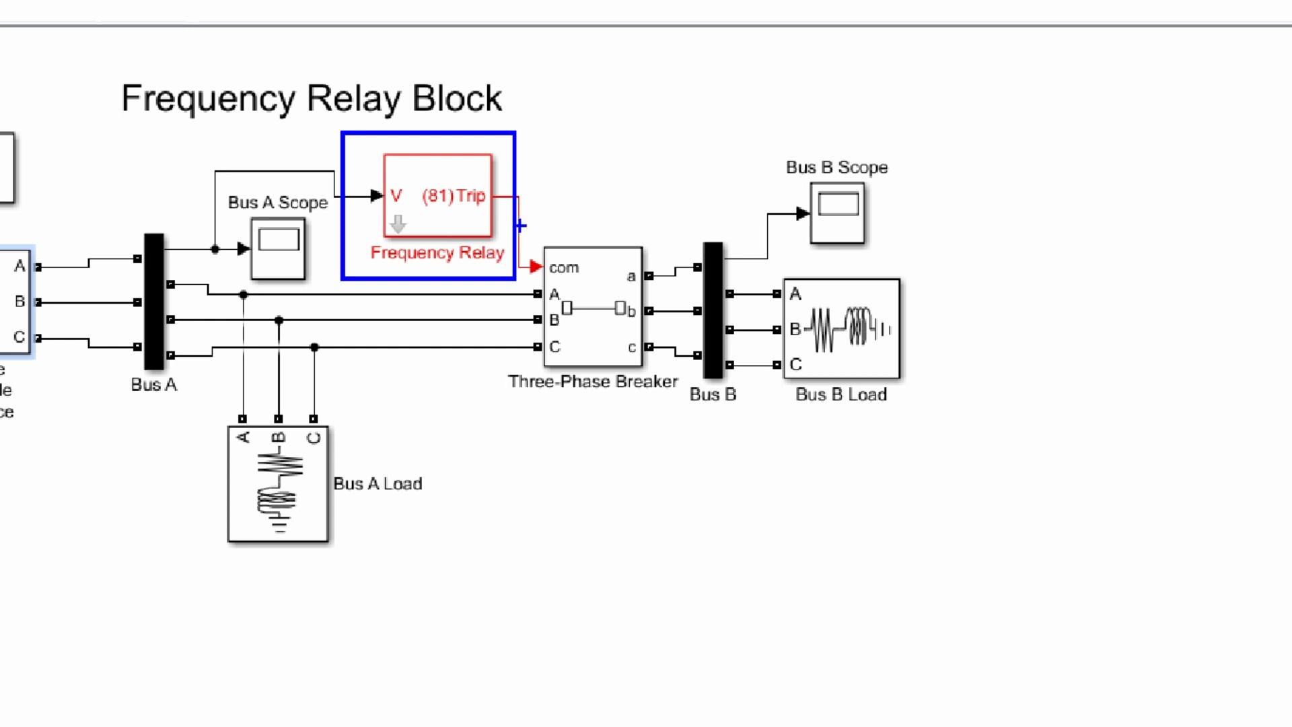
mouse_move(525, 226)
left_mouse_down()
mouse_move(627, 377)
mouse_move(664, 407)
left_mouse_up()
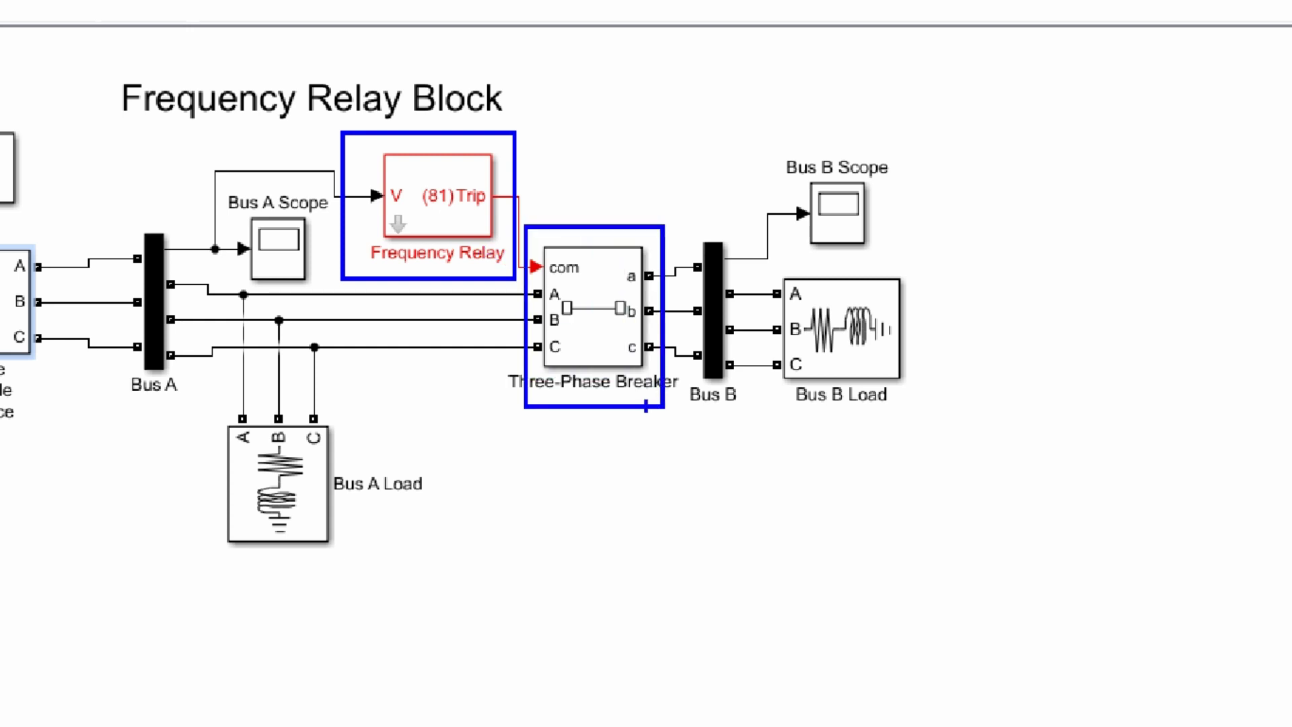
key("Escape")
left_click(440, 212)
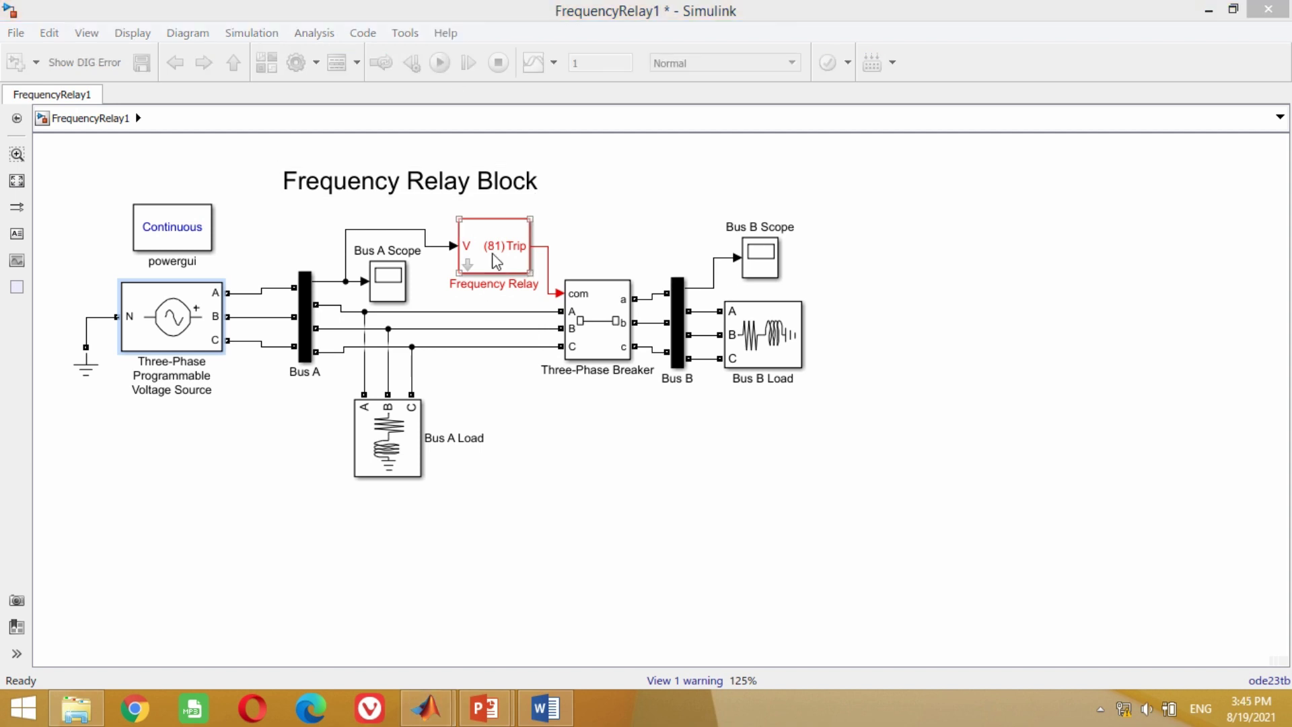
double_click(496, 257)
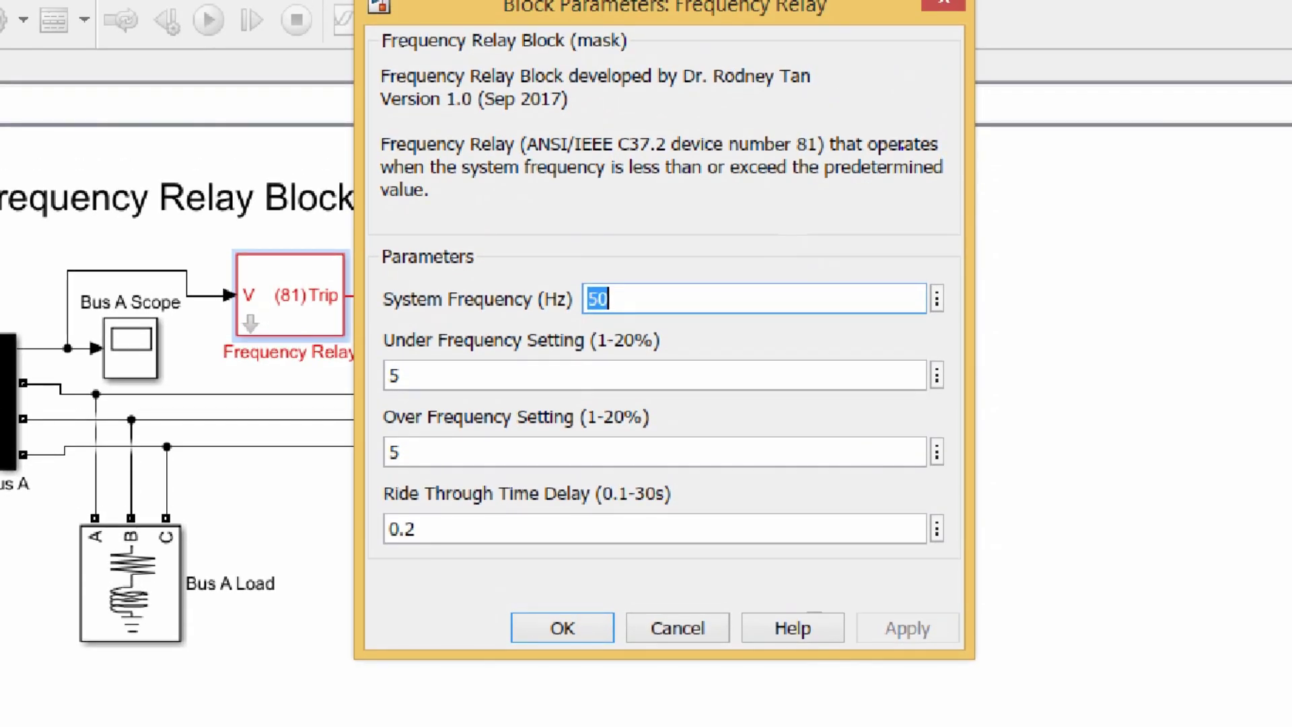
Highlight the 0.2 s Ride Through Time Delay and its 0.1-30 s range, then close the parameters
mouse_move(372, 473)
left_mouse_down()
mouse_move(447, 563)
mouse_move(686, 562)
left_mouse_up()
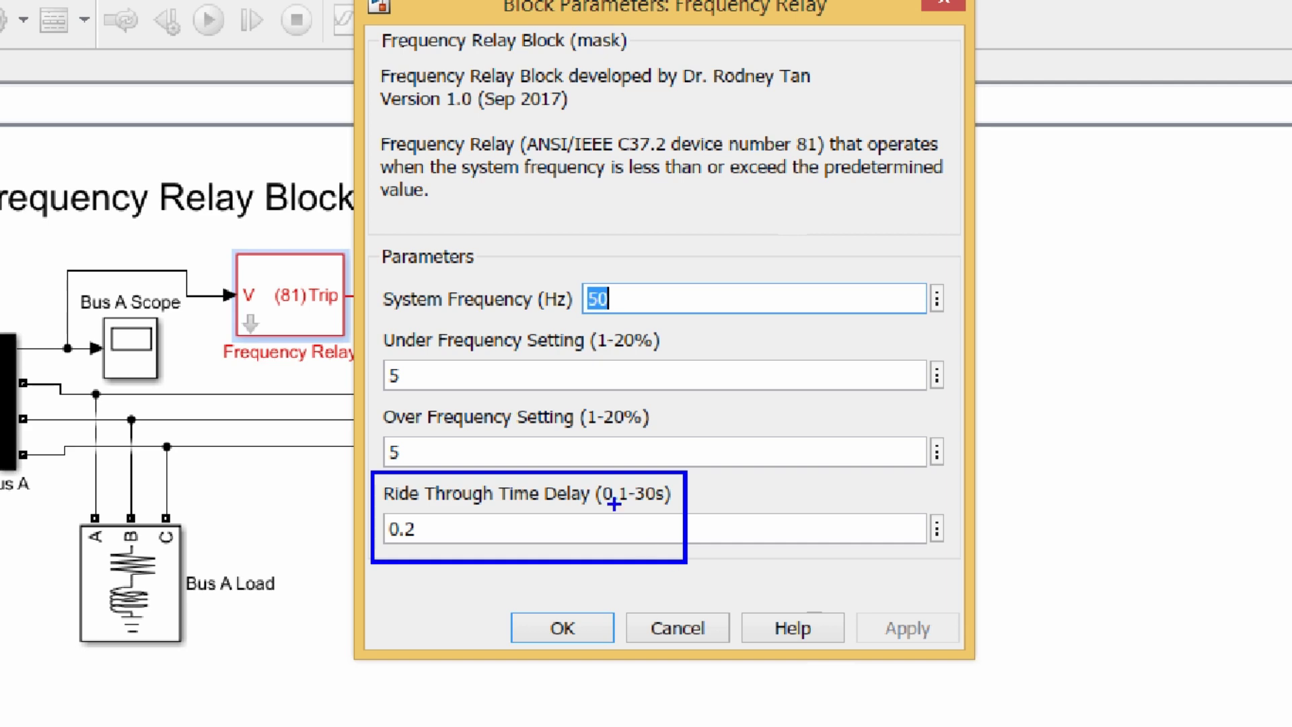
mouse_move(569, 455)
left_mouse_down()
mouse_move(611, 493)
mouse_move(693, 522)
left_mouse_up()
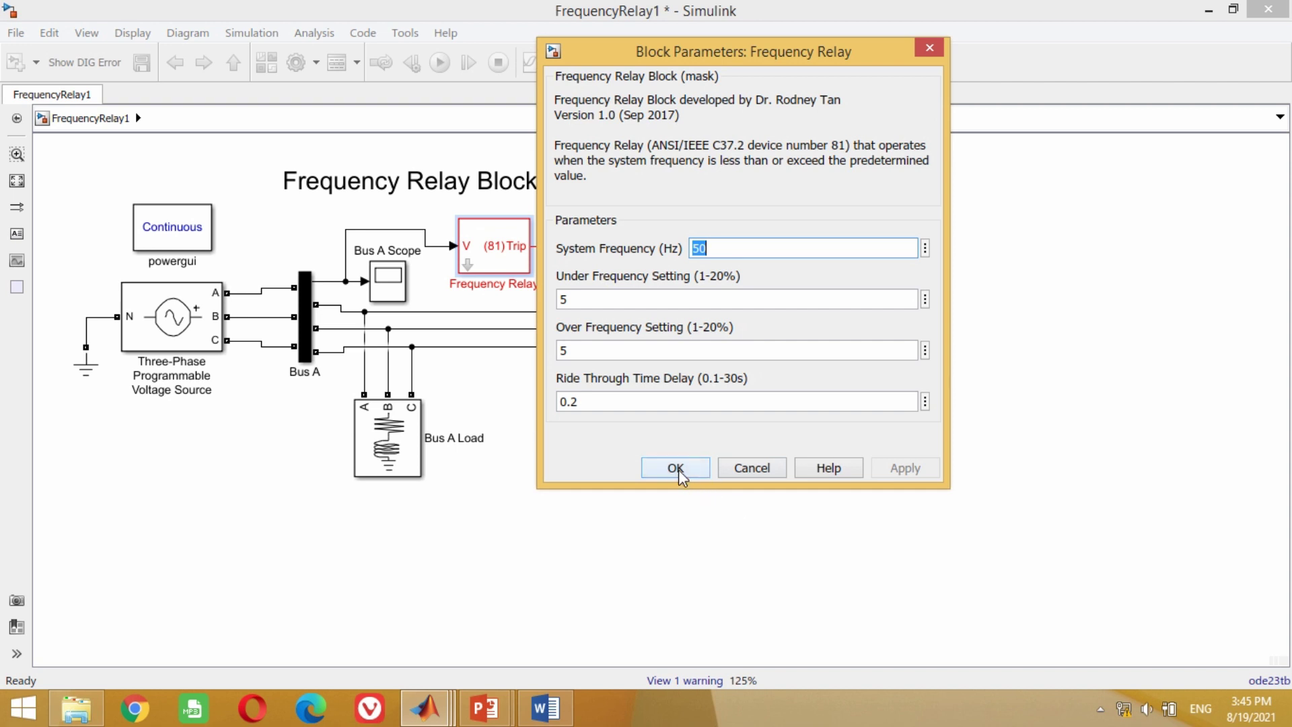
left_click(565, 630)
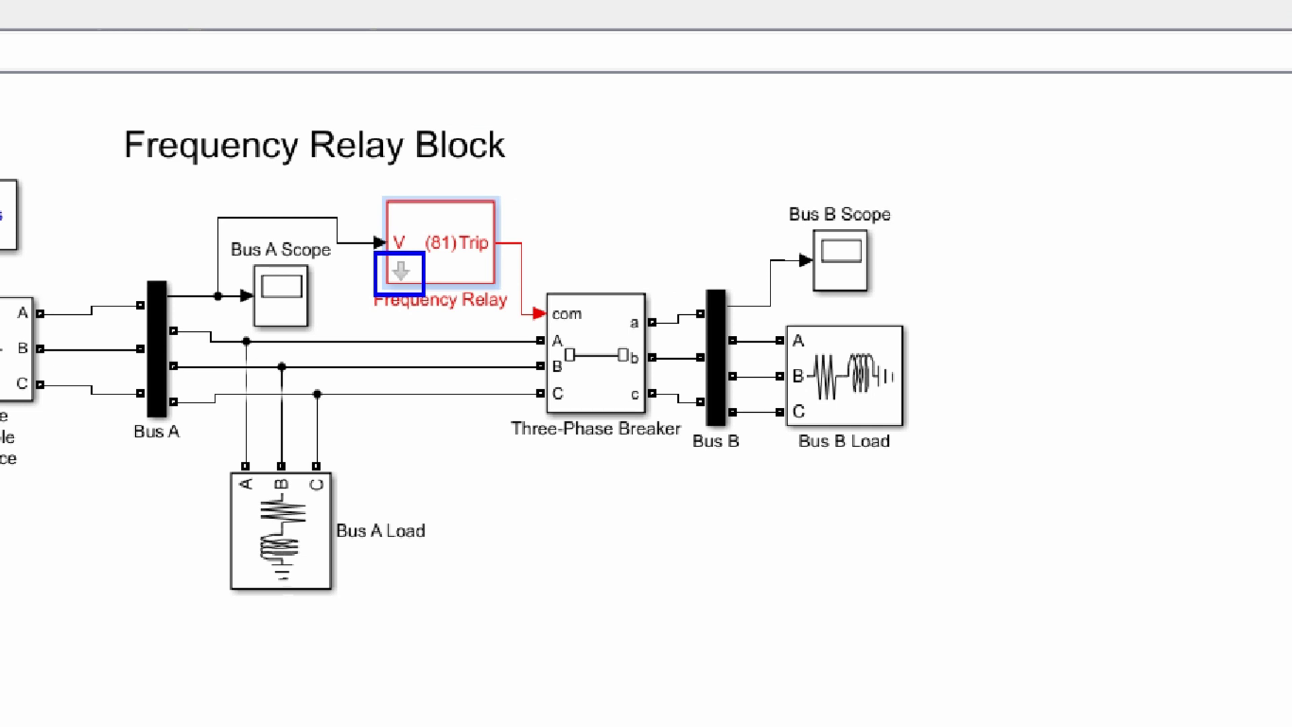
Look under the Frequency Relay mask and mark its PLL, Relay Function, Clock and Frequency Scope
left_click(402, 277)
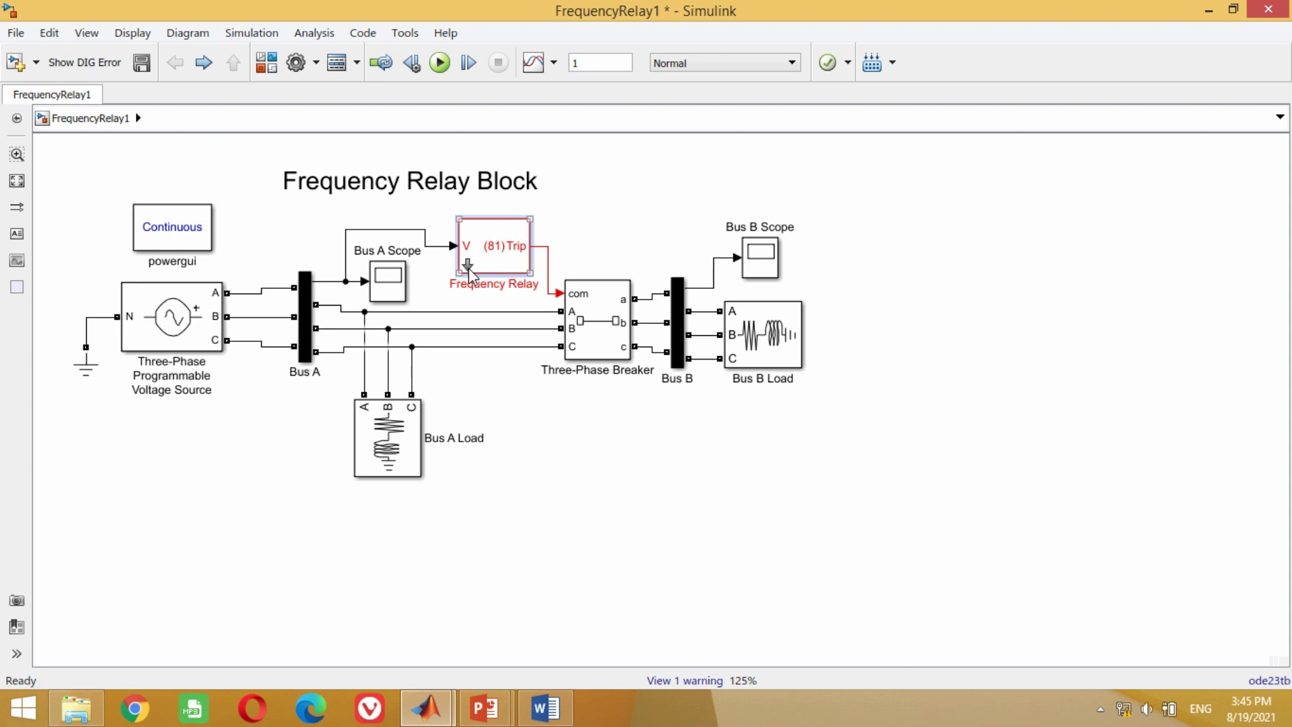
left_click(469, 266)
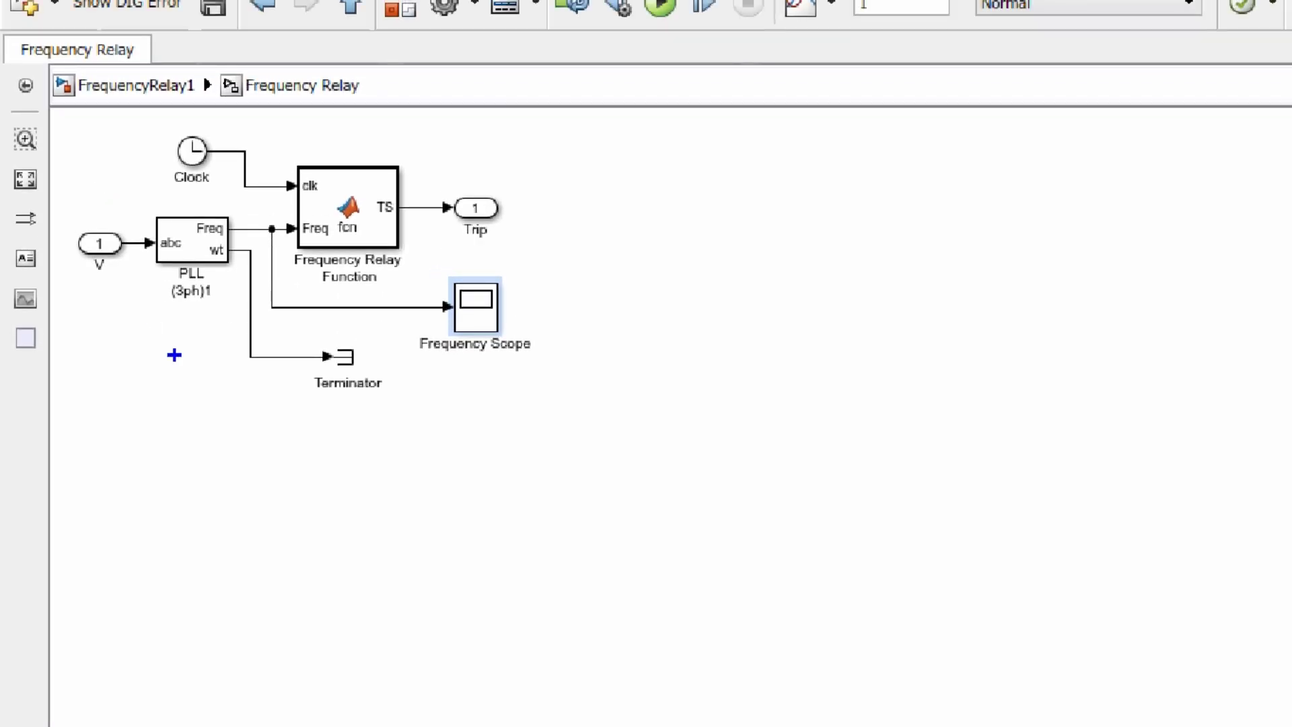
left_click_drag(120, 197, 245, 316)
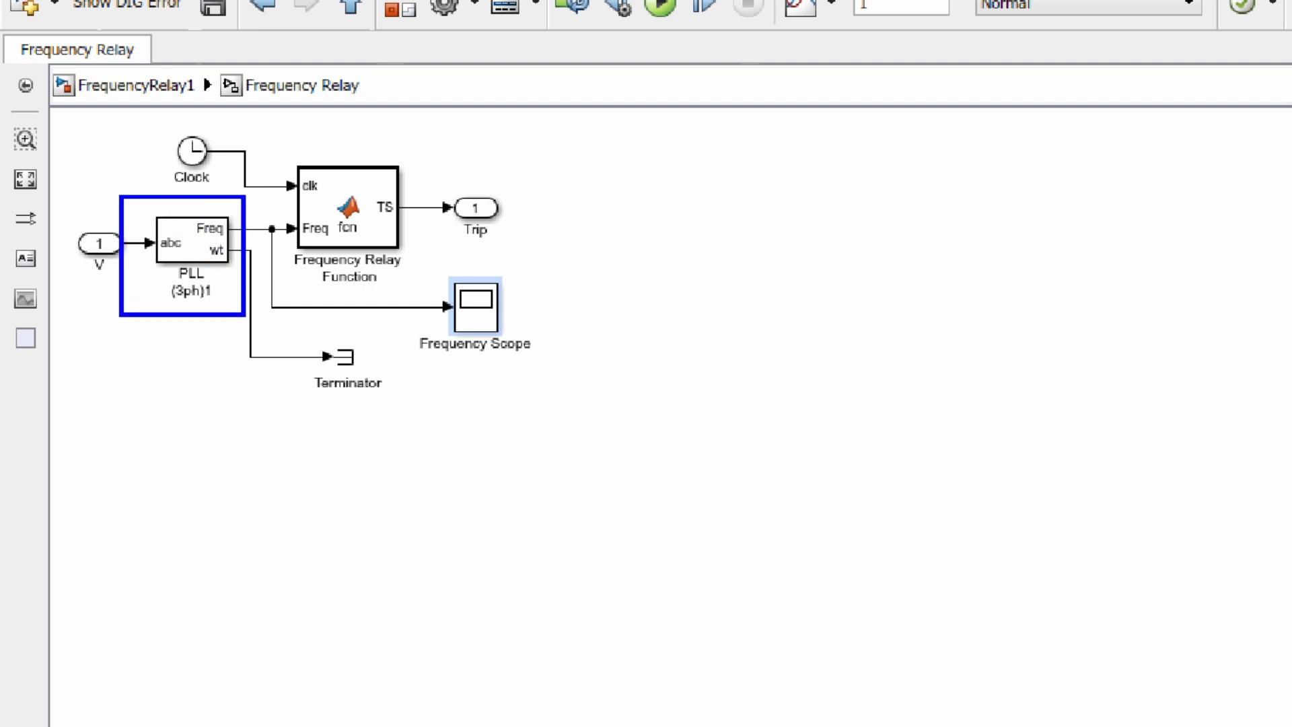
left_click_drag(269, 151, 426, 293)
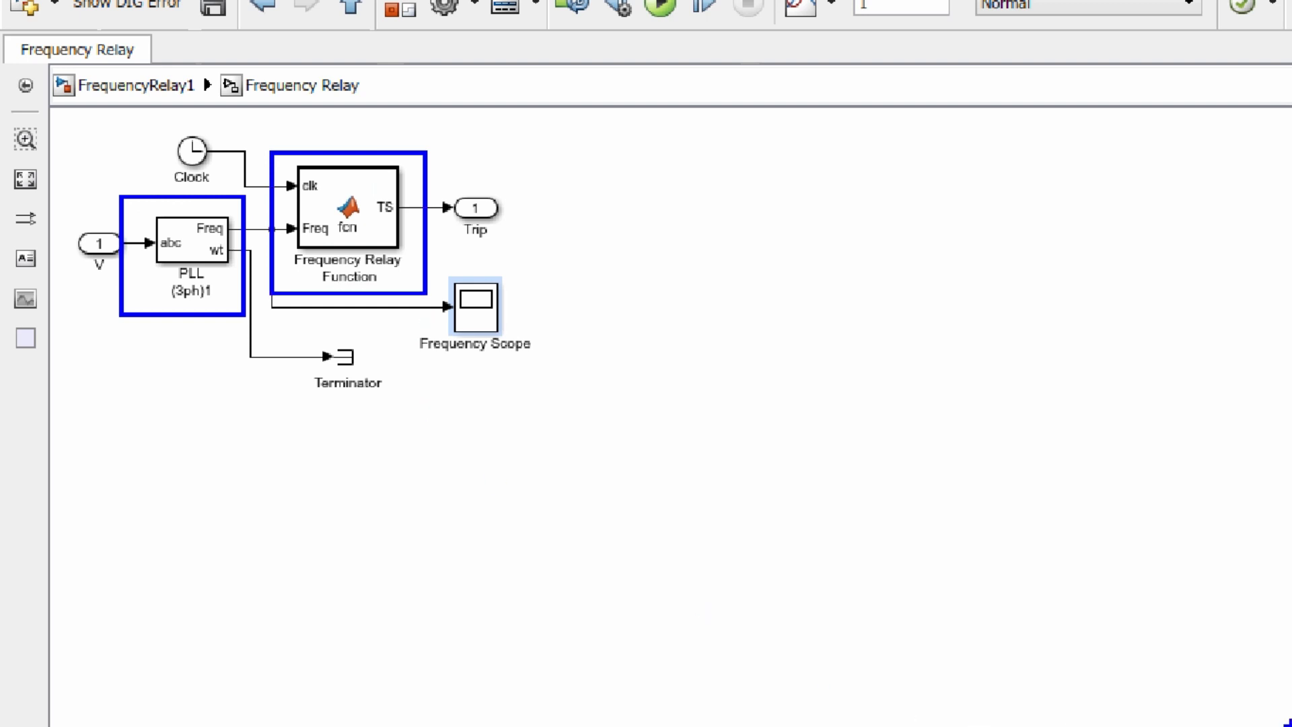
left_click_drag(154, 116, 228, 189)
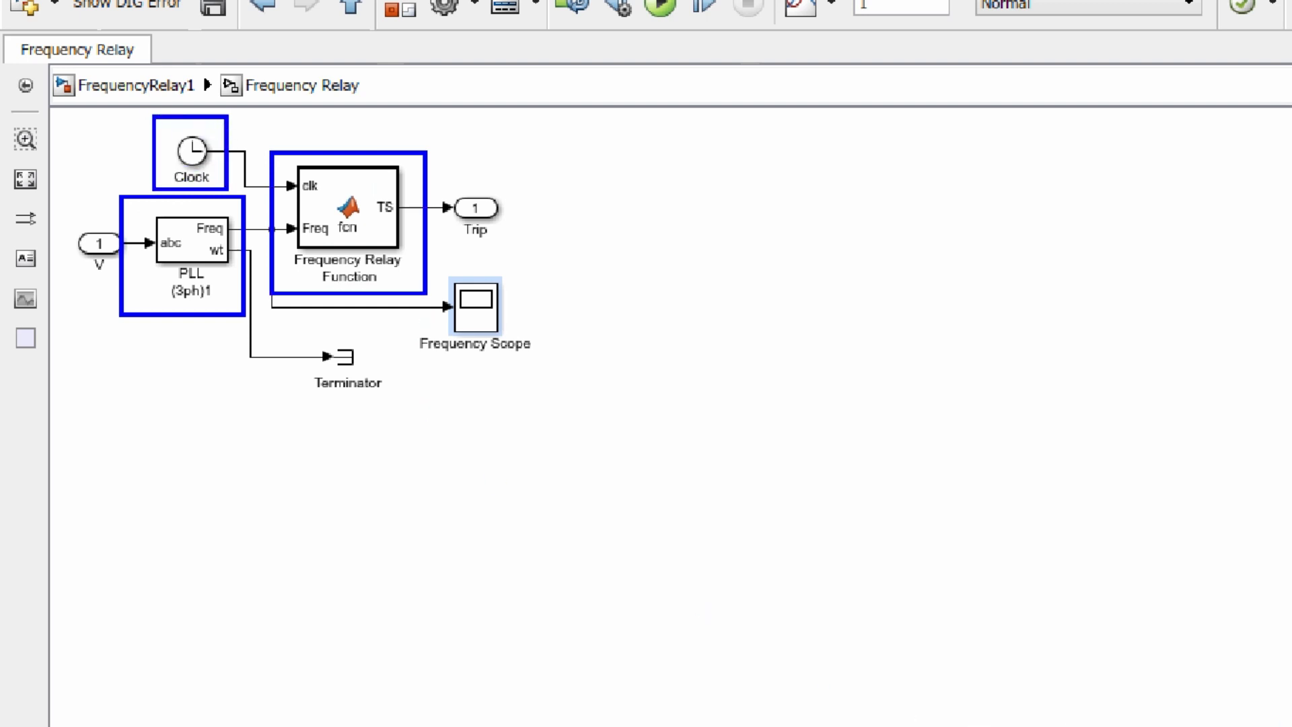
left_click_drag(431, 254, 540, 383)
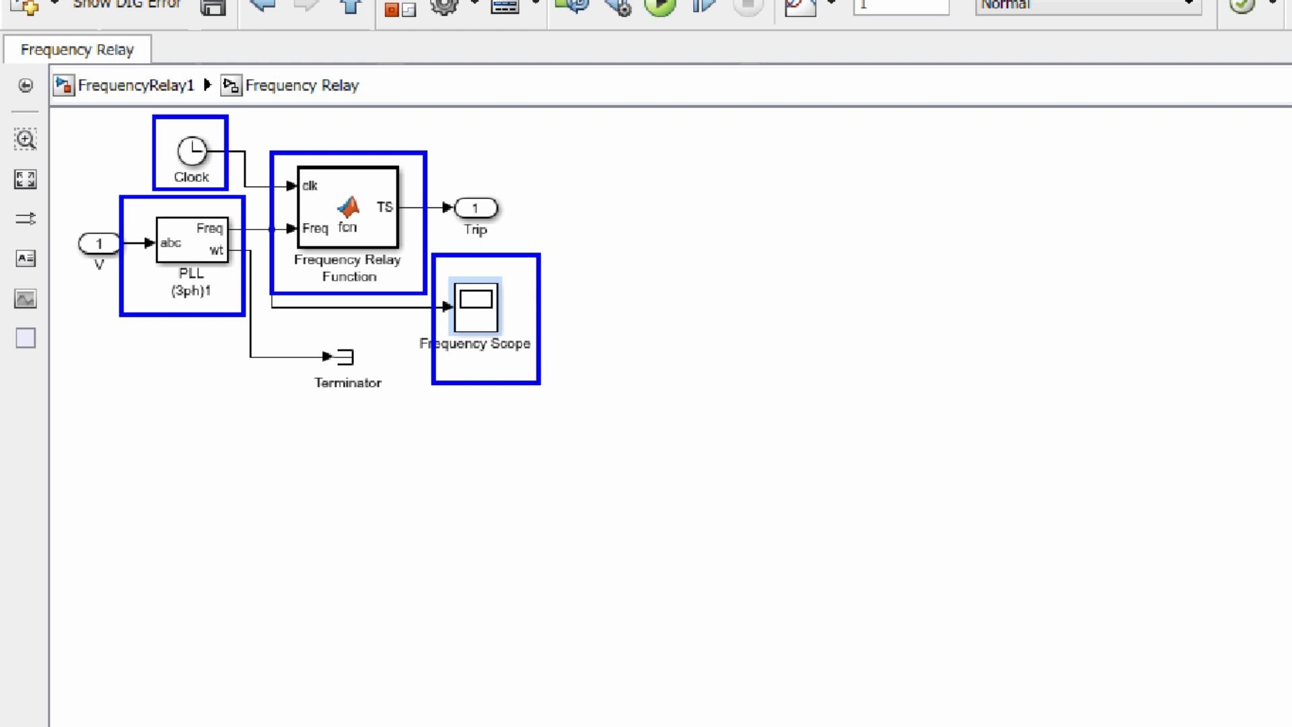
key("Escape")
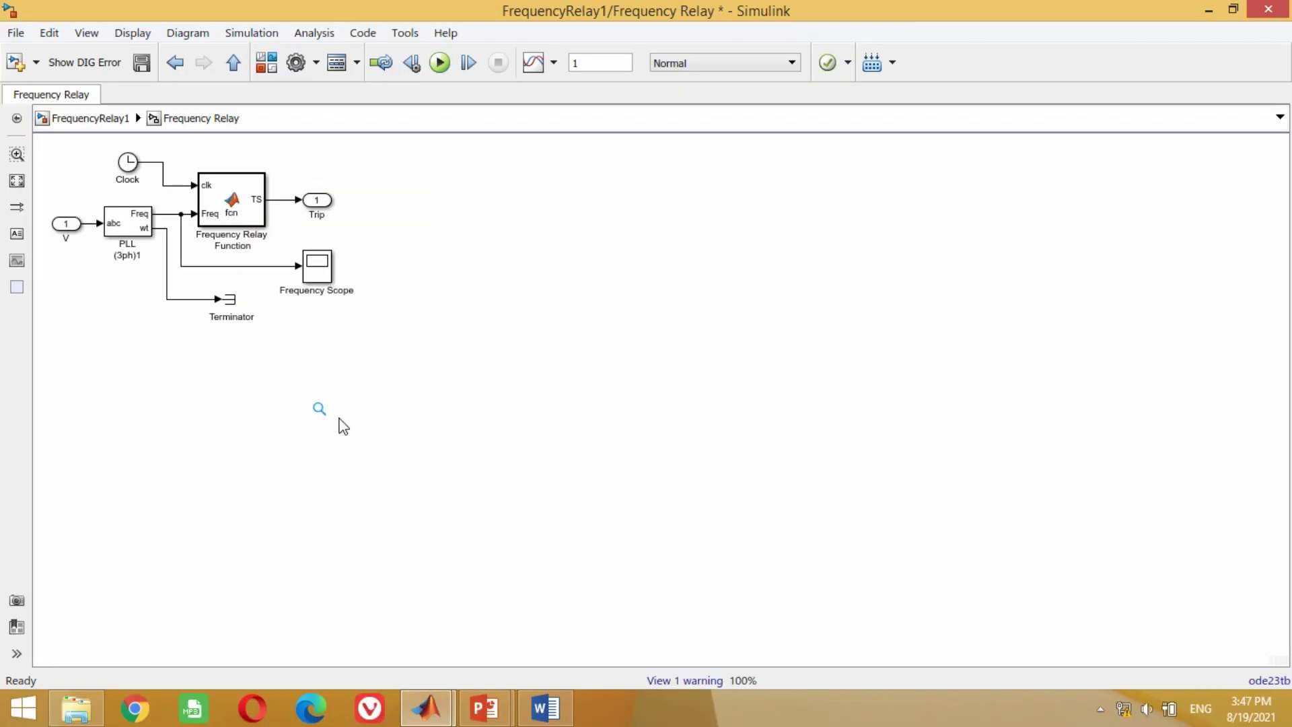
double_click(142, 230)
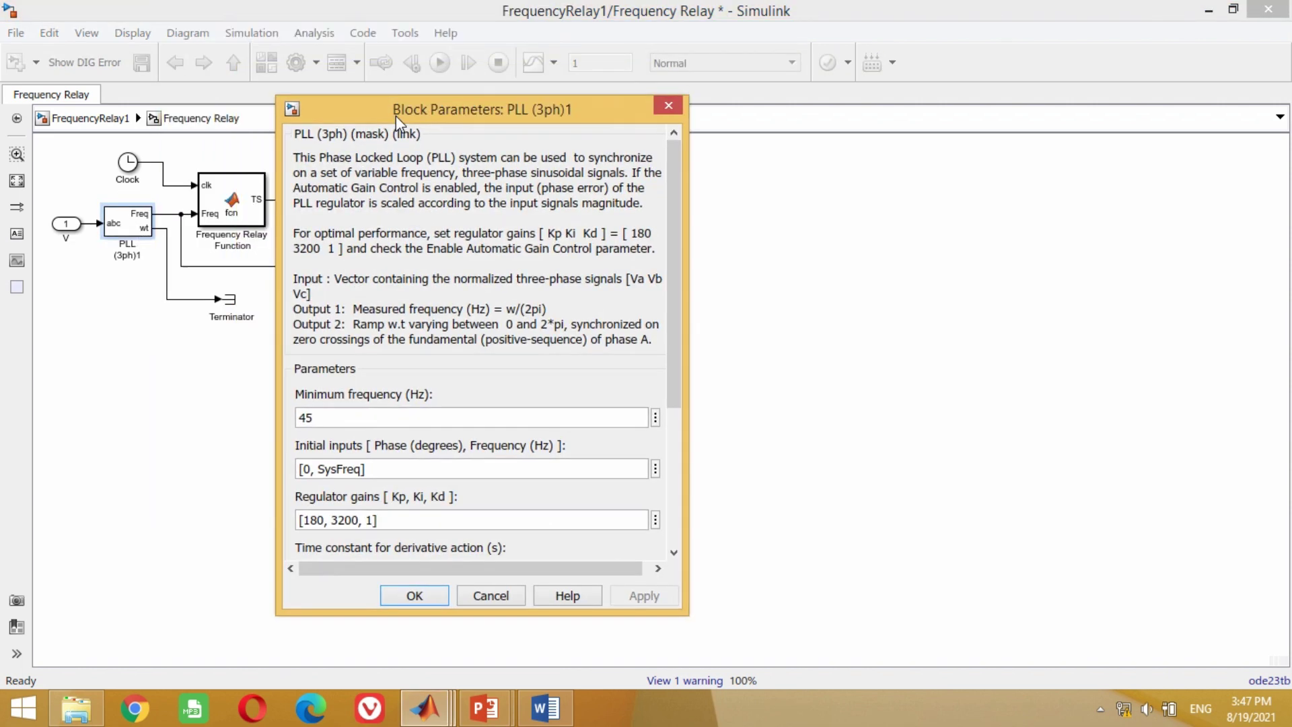
left_click_drag(395, 116, 431, 105)
left_click_drag(712, 225, 720, 366)
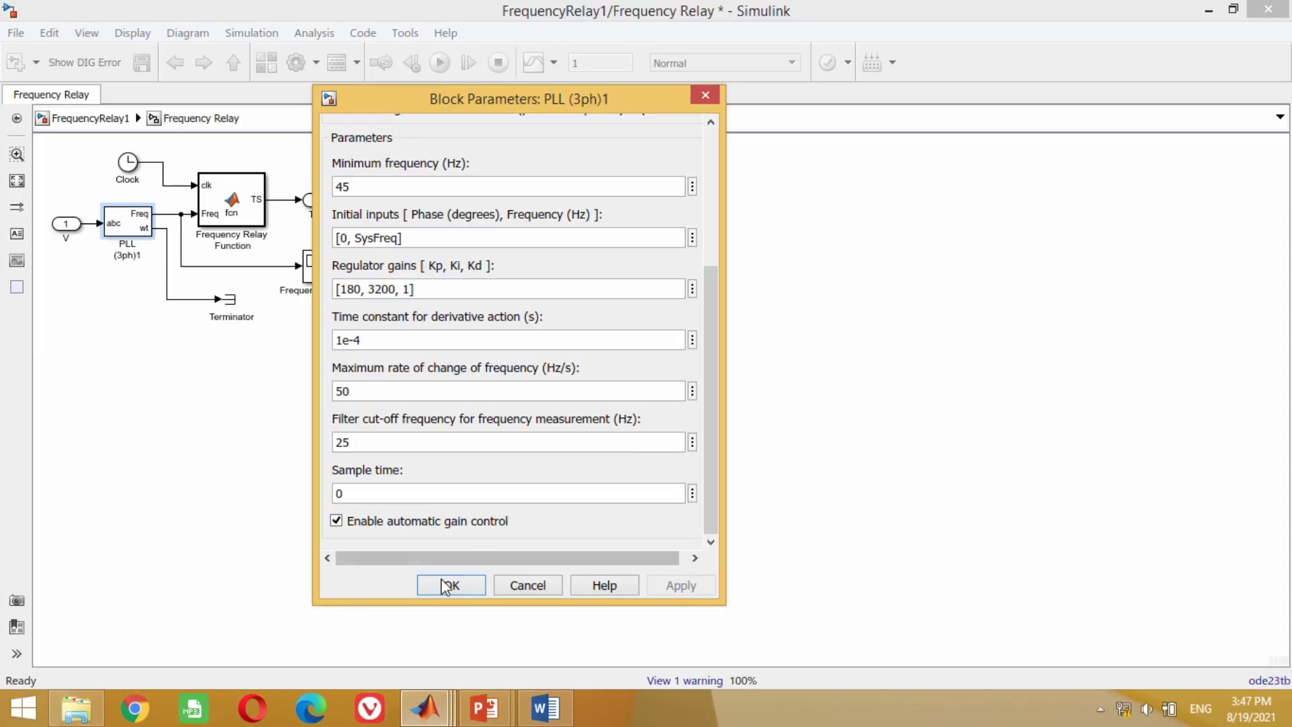
left_click(374, 723)
left_click(286, 473)
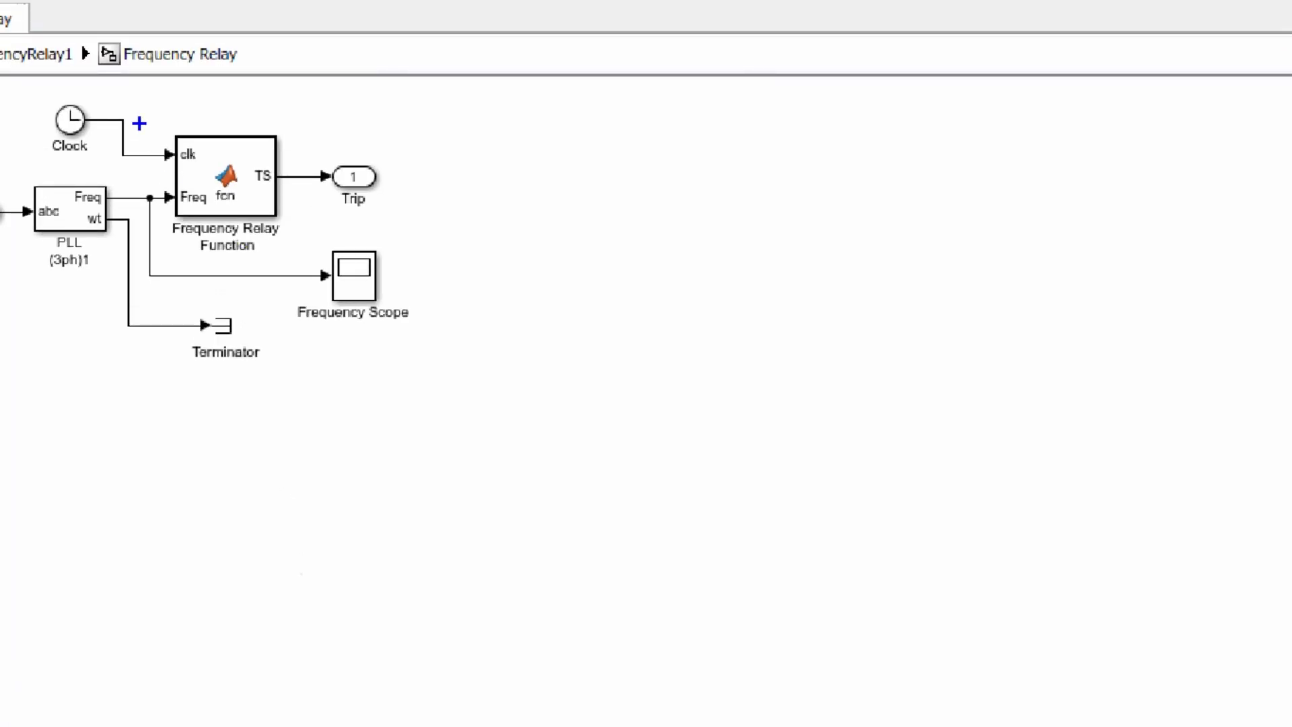
mouse_move(139, 121)
left_mouse_down()
mouse_move(305, 222)
mouse_move(307, 265)
left_mouse_up()
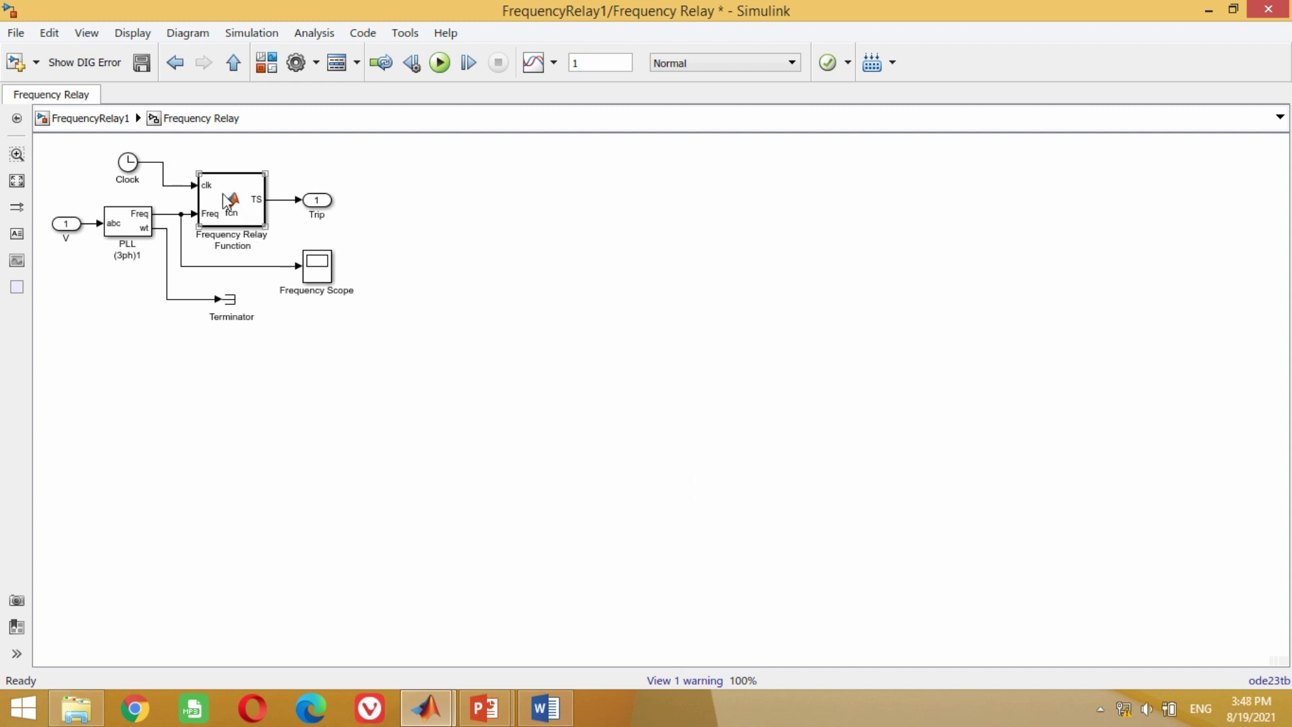
double_click(226, 200)
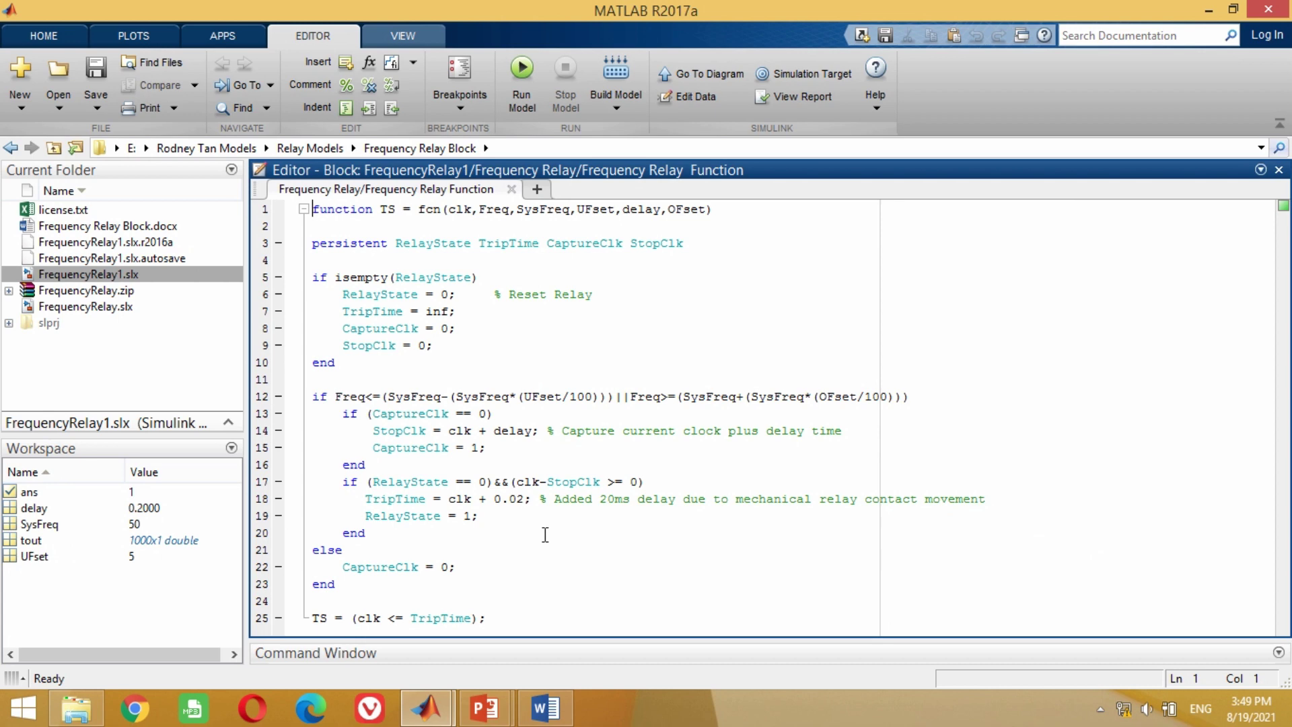
left_click(511, 189)
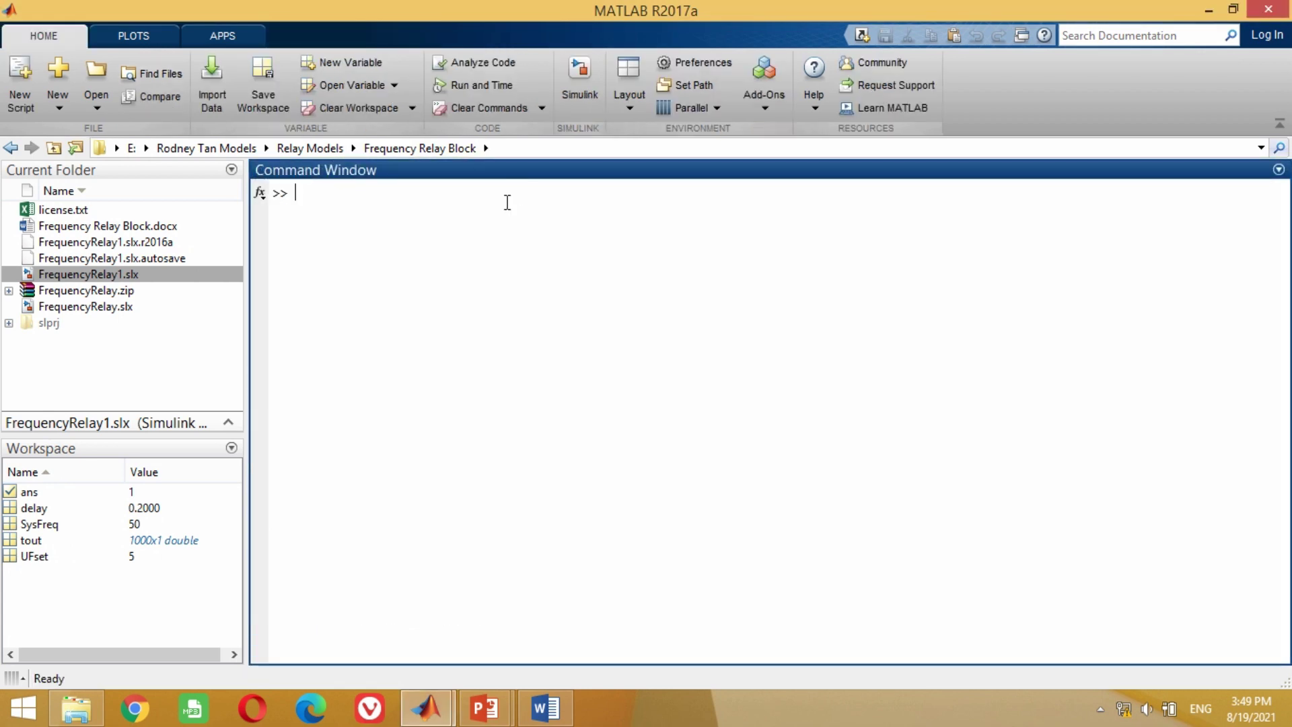
mouse_move(426, 706)
left_click(479, 652)
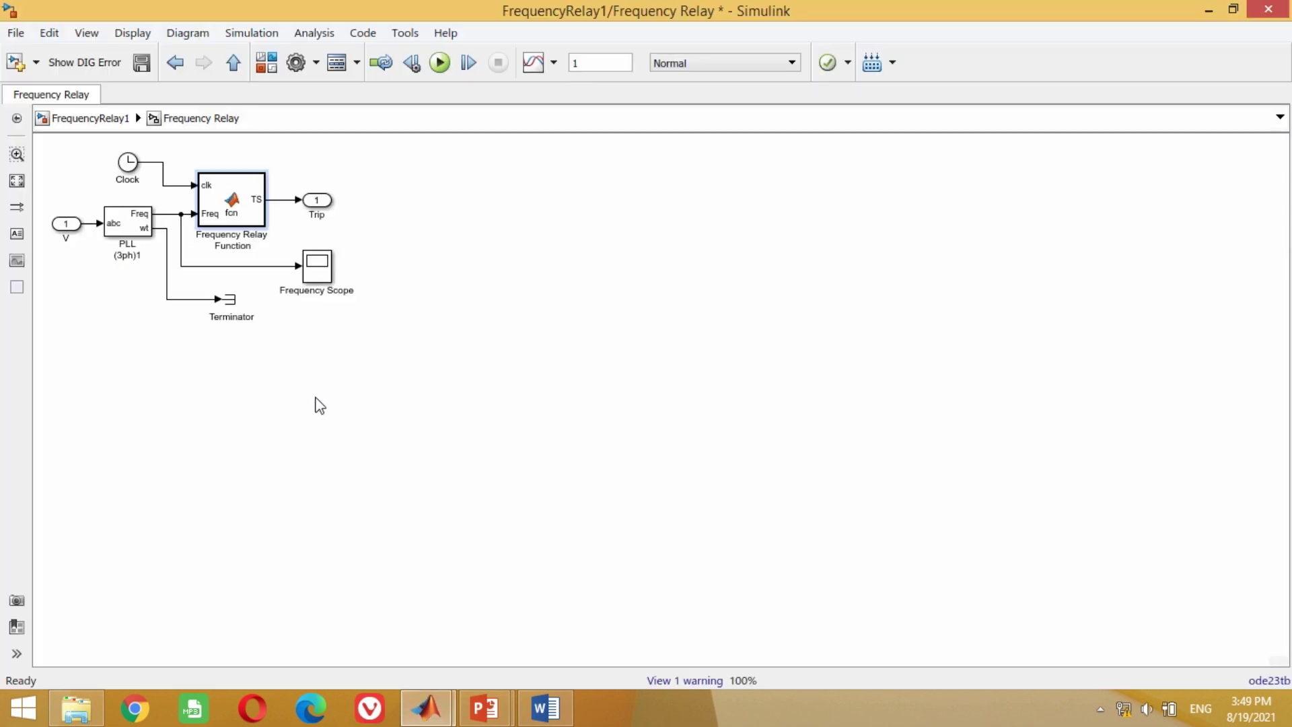
Back at the top-level model, review and confirm the Three-Phase Breaker's initially-closed, externally switched settings
left_click(174, 68)
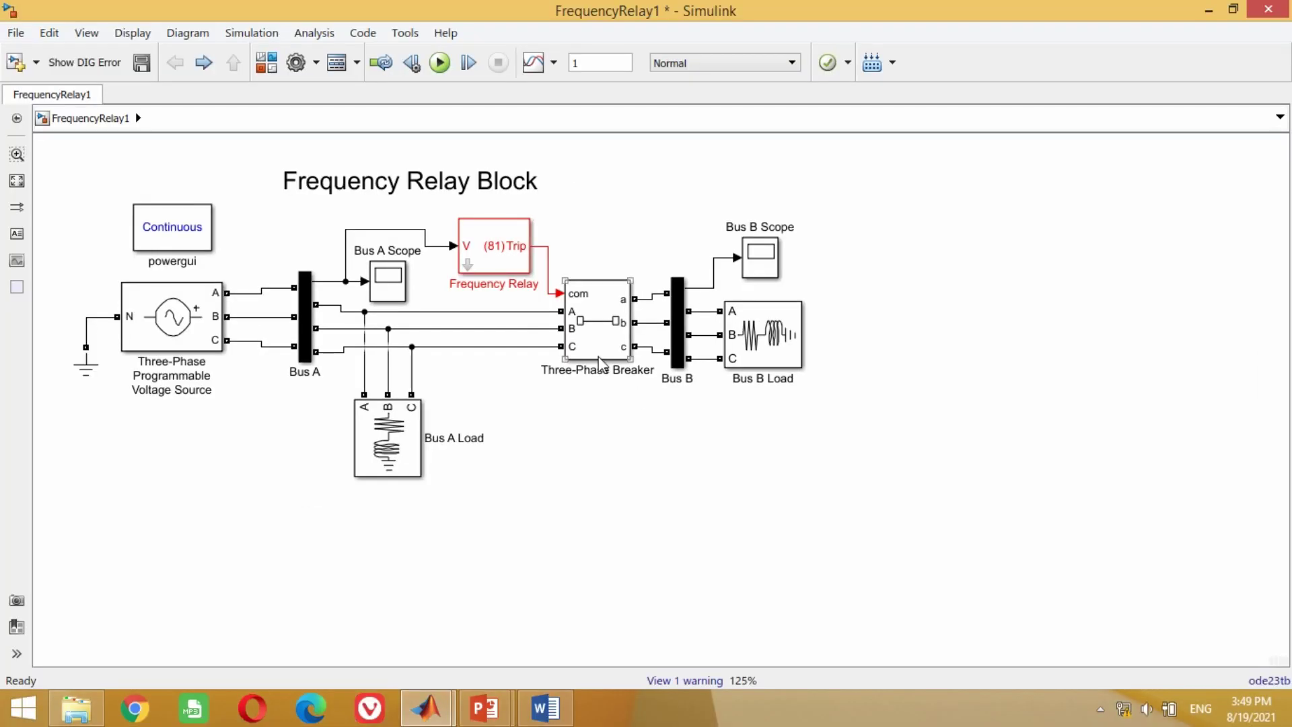
double_click(570, 302)
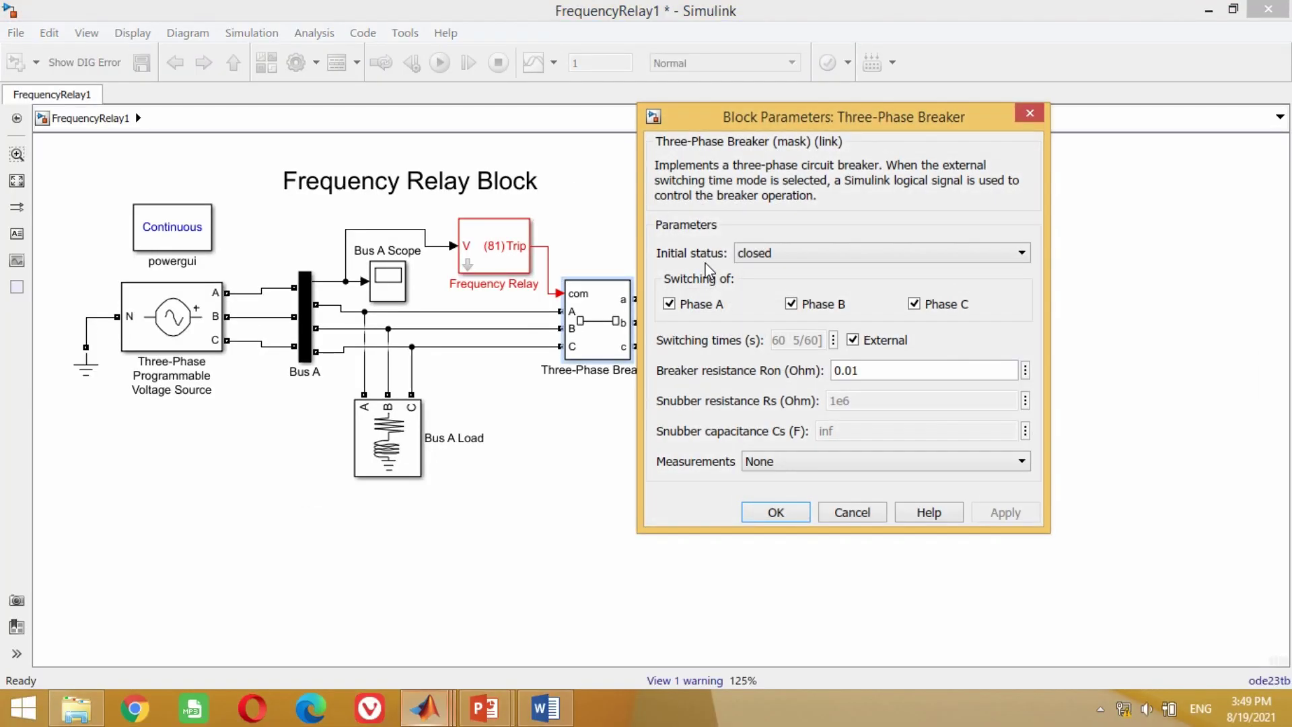
left_click_drag(765, 128, 547, 153)
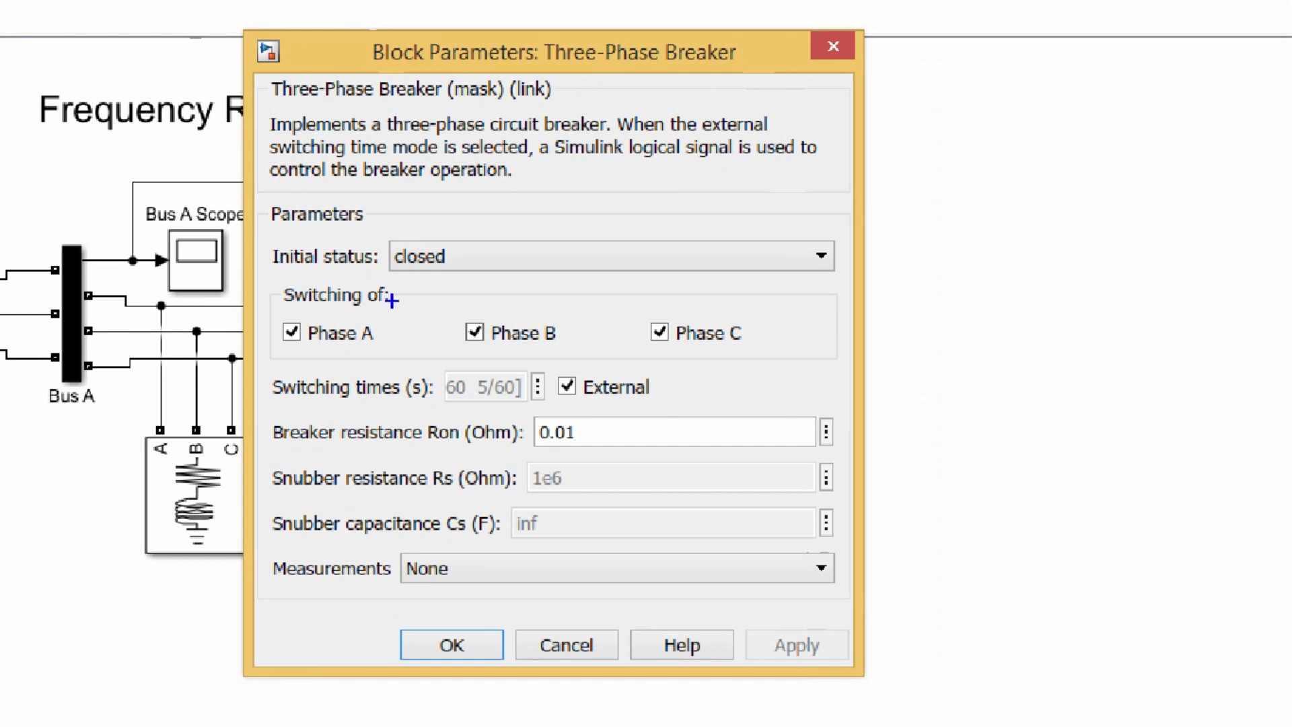
mouse_move(254, 226)
left_mouse_down()
mouse_move(572, 364)
mouse_move(852, 366)
left_mouse_up()
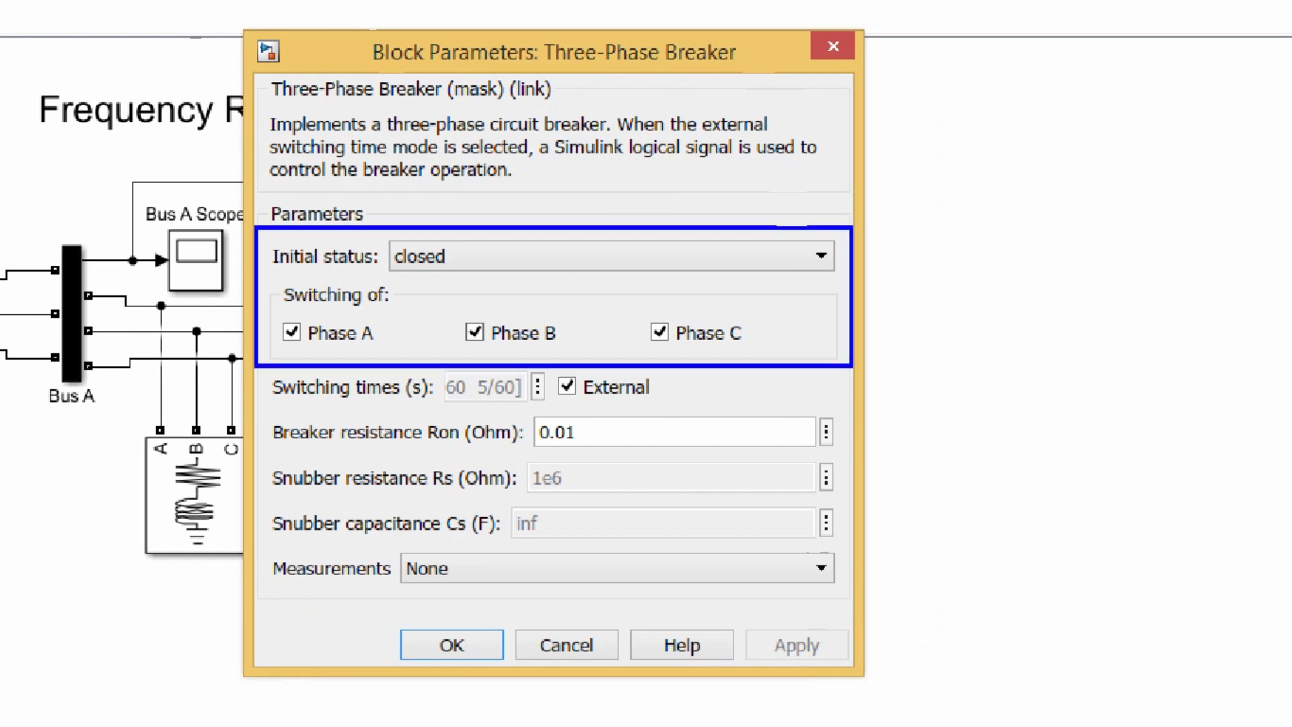
mouse_move(531, 358)
left_mouse_down()
mouse_move(606, 404)
mouse_move(664, 407)
left_mouse_up()
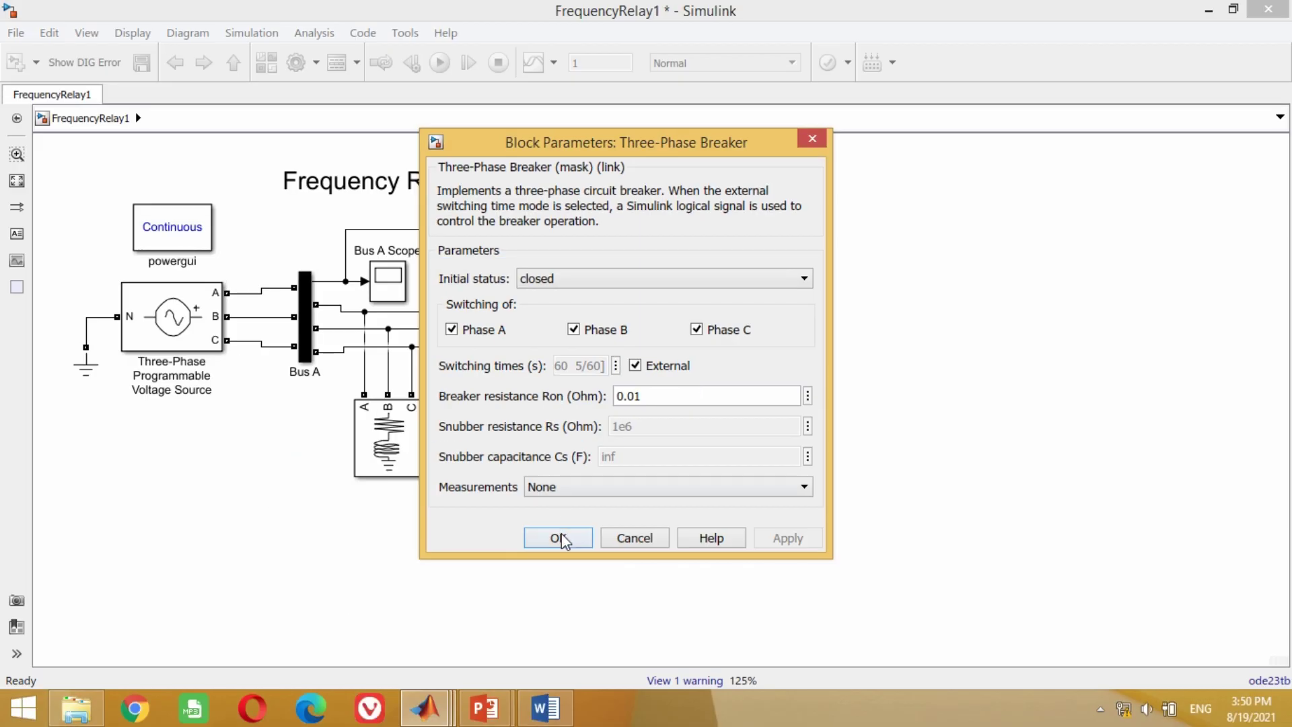
left_click(558, 538)
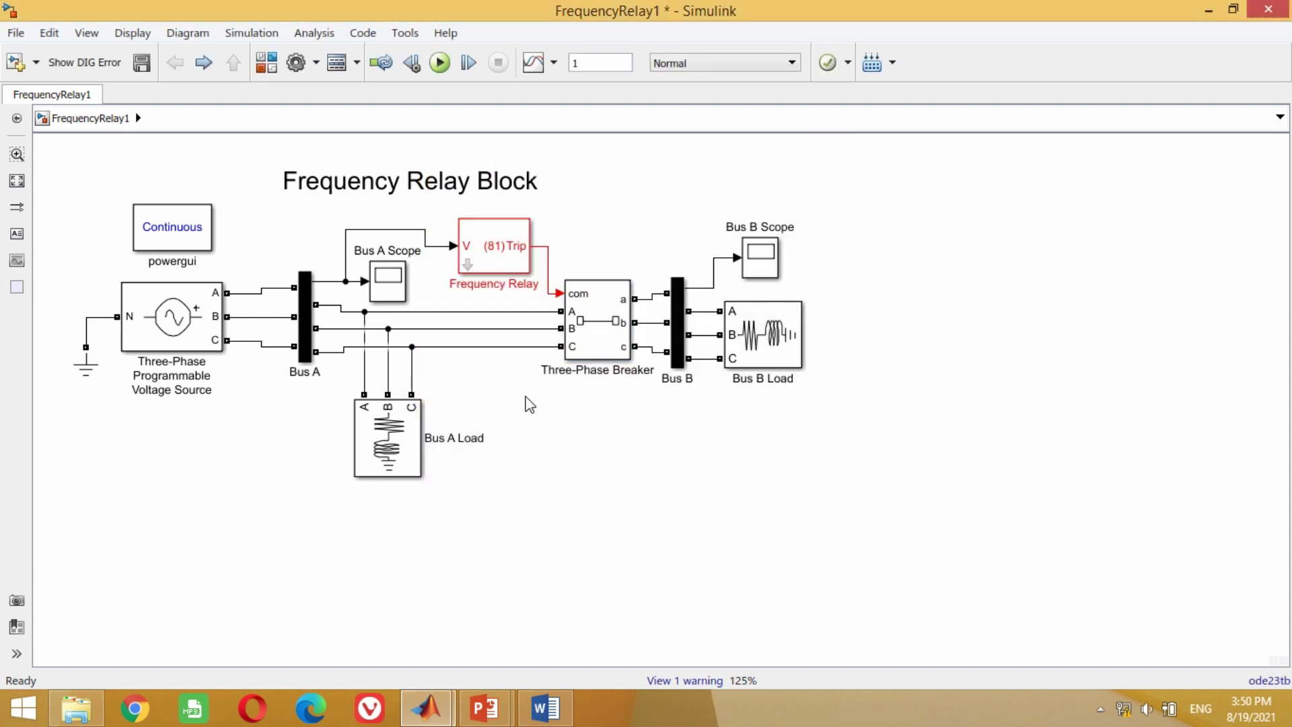
Run the simulation and open the Frequency Scope inside the Frequency Relay subsystem
left_click(439, 63)
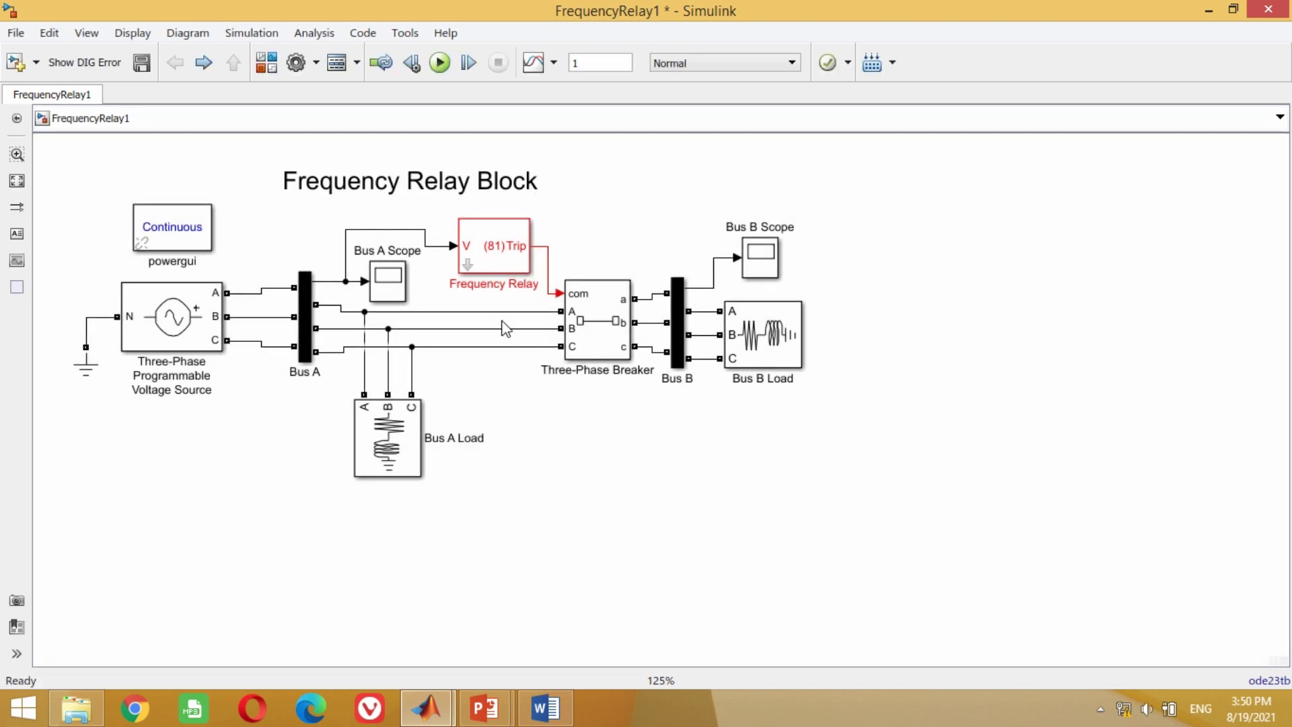
left_click(465, 265)
left_click(469, 265)
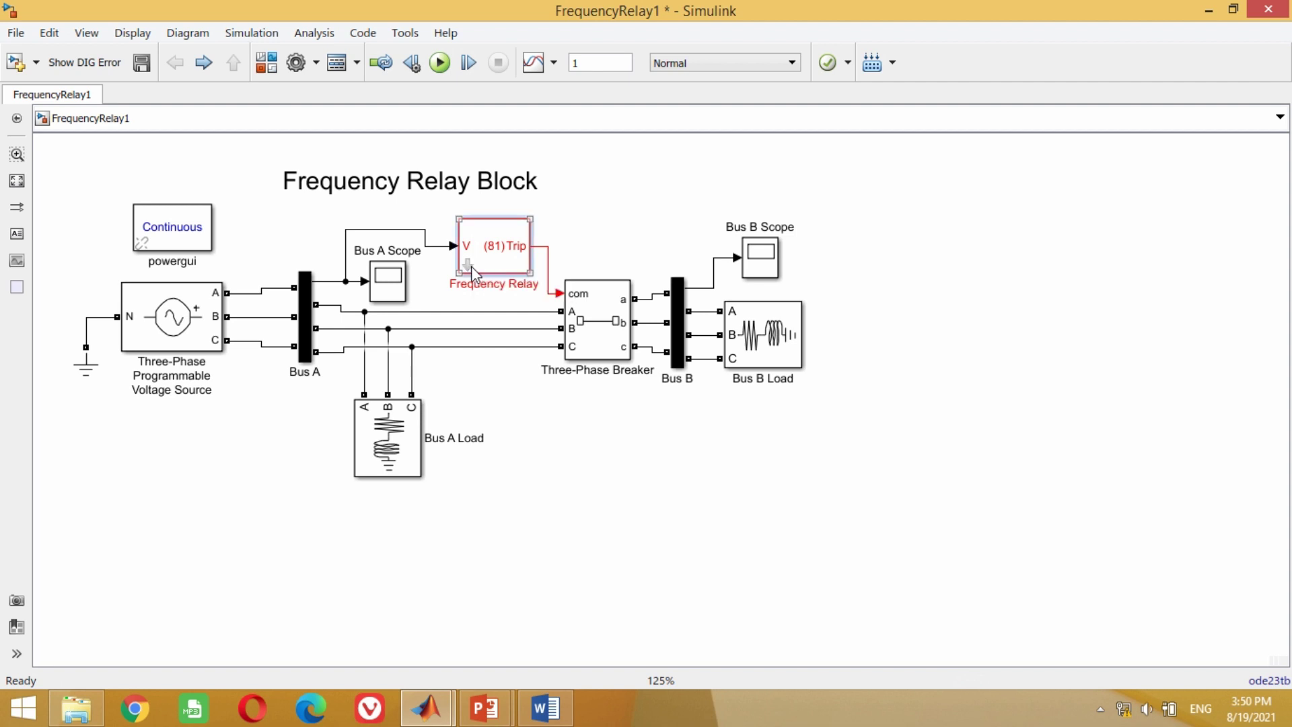
left_click(319, 275)
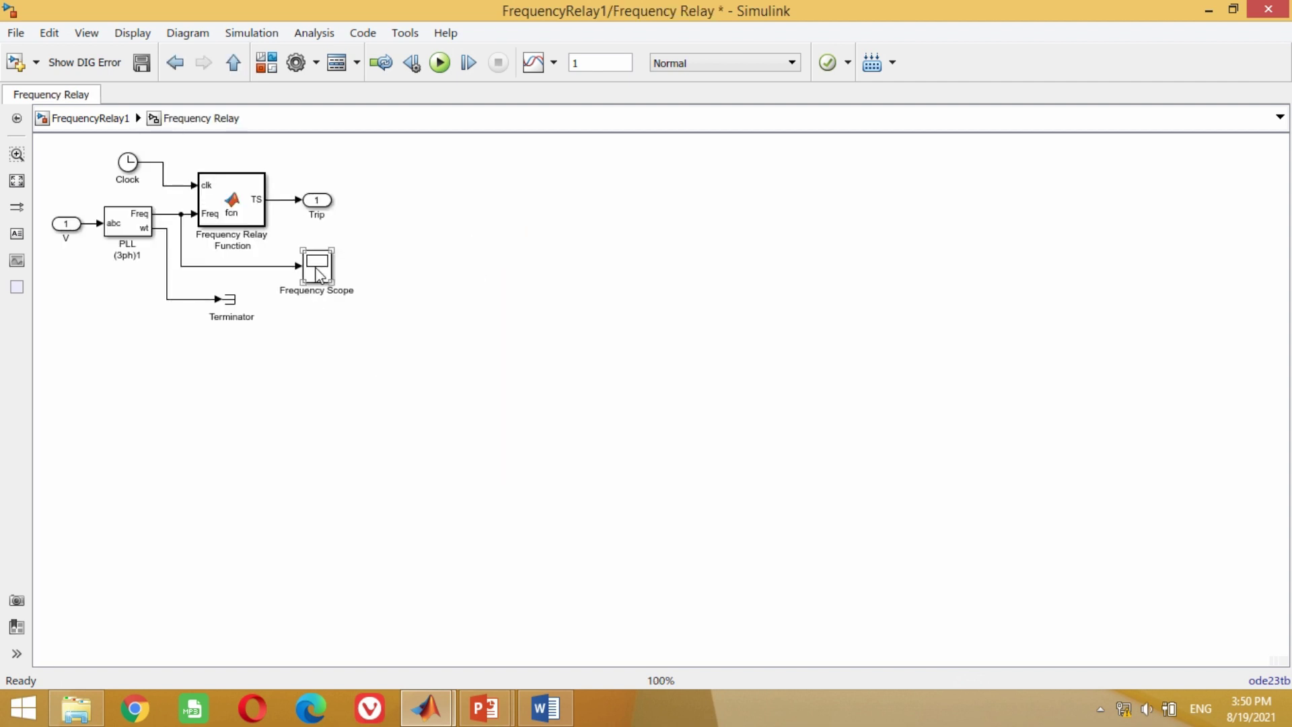
double_click(319, 274)
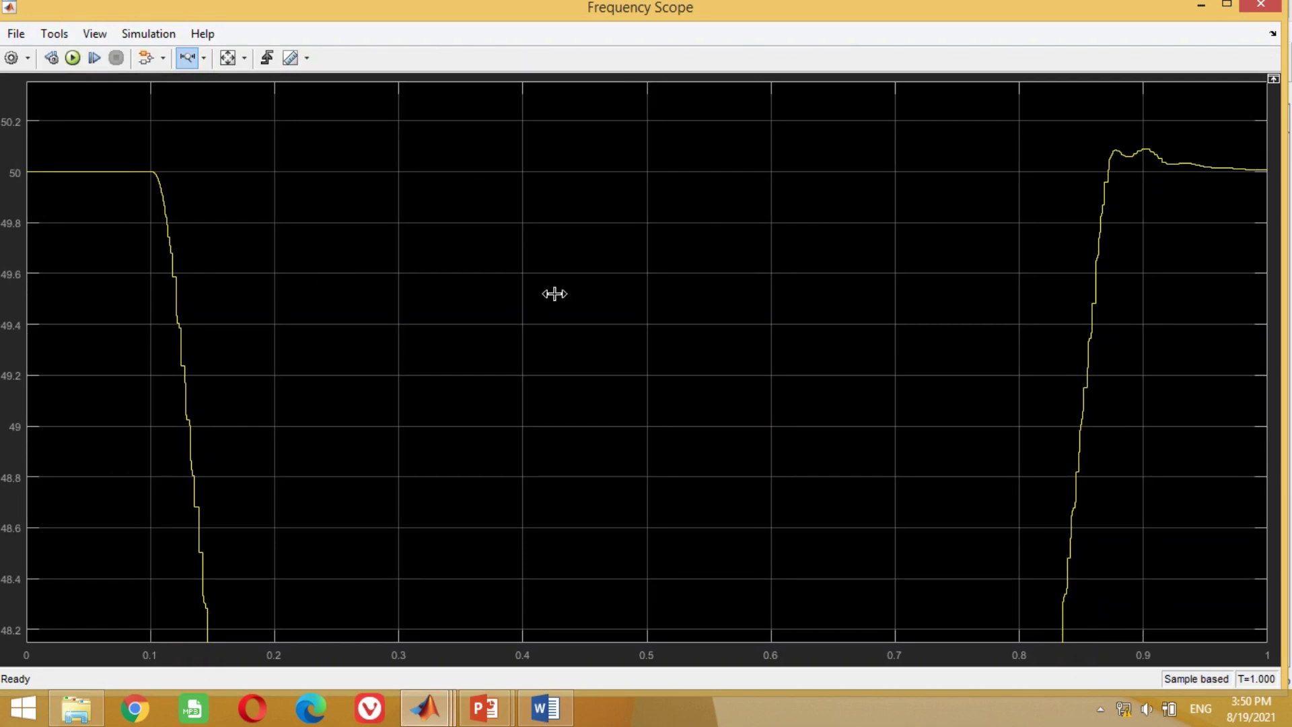
Maximize and autoscale the Frequency Scope, zoom into the 47 Hz dip near 0.16 s, then restore 0–1 s
left_click(1226, 5)
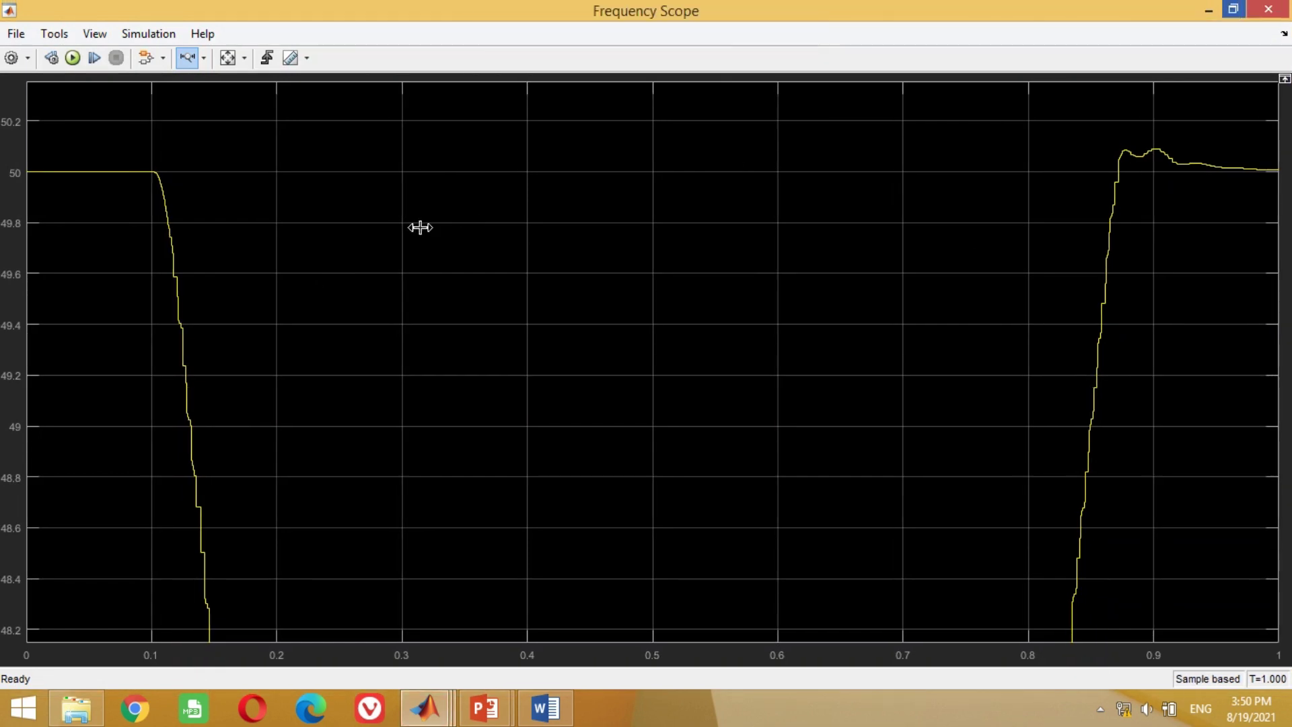
left_click(228, 58)
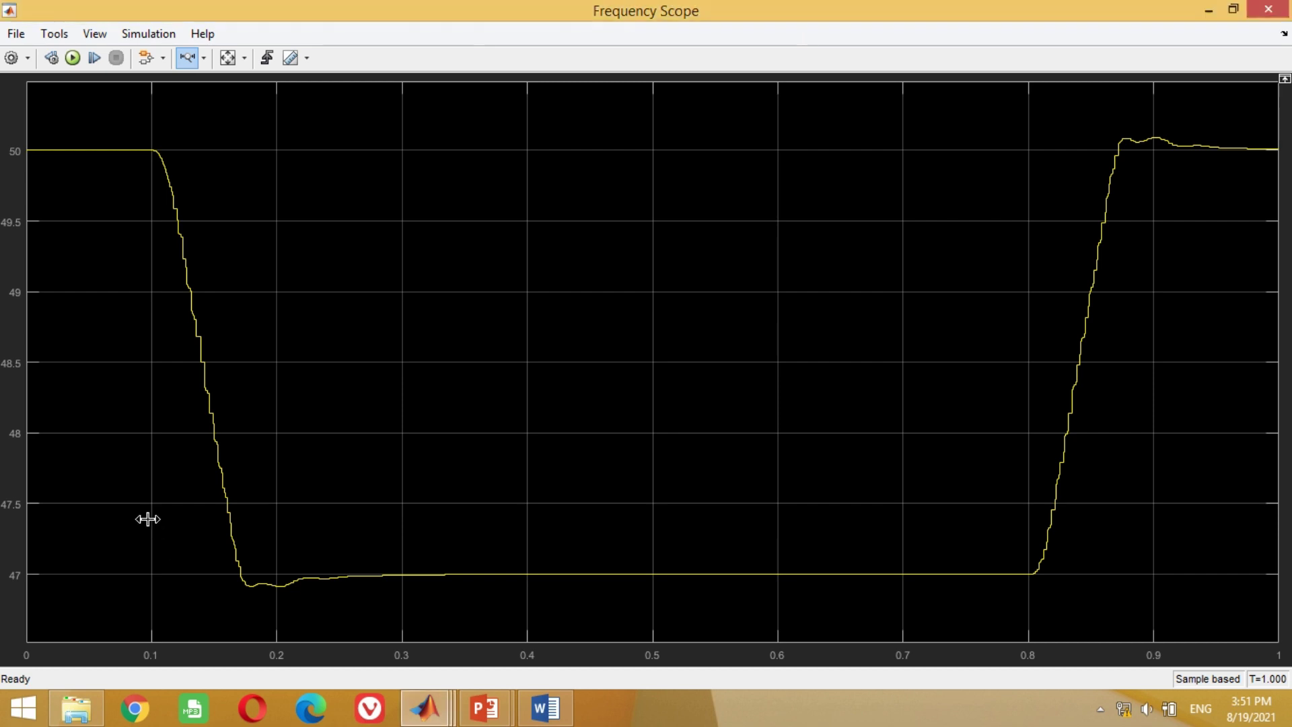
left_click_drag(147, 519, 346, 541)
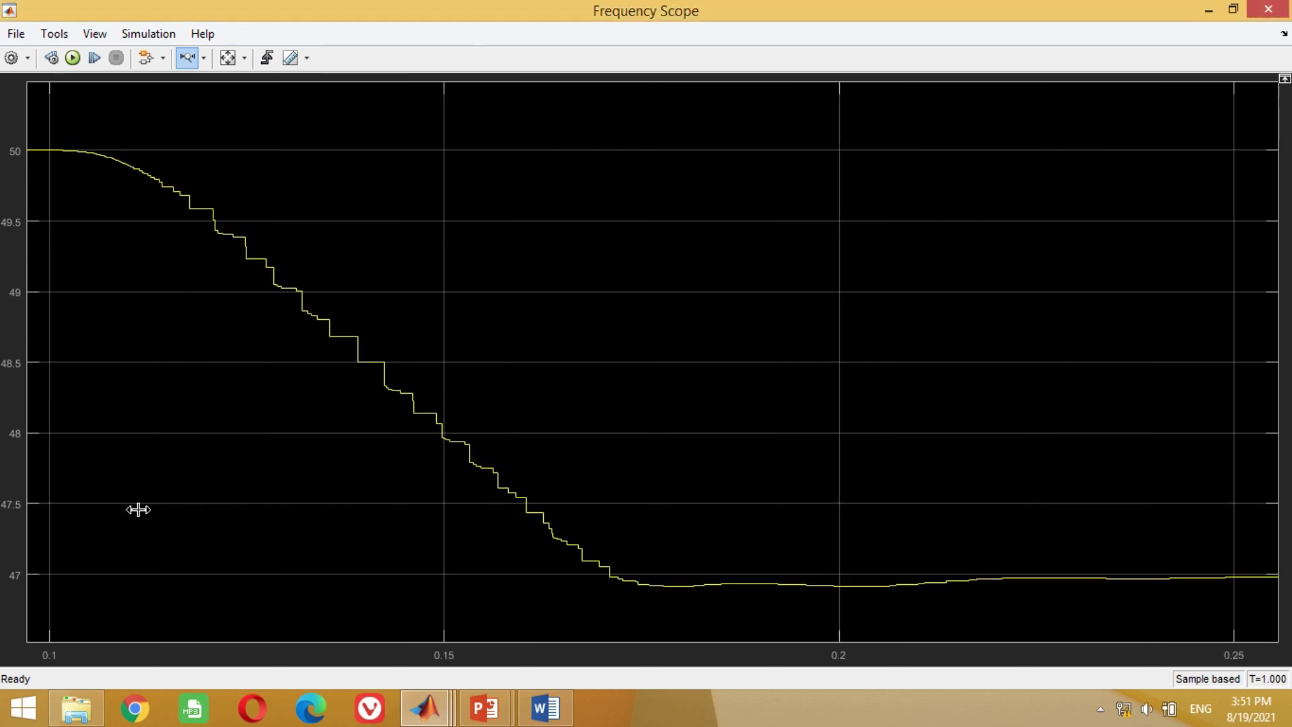
left_click_drag(483, 509, 566, 528)
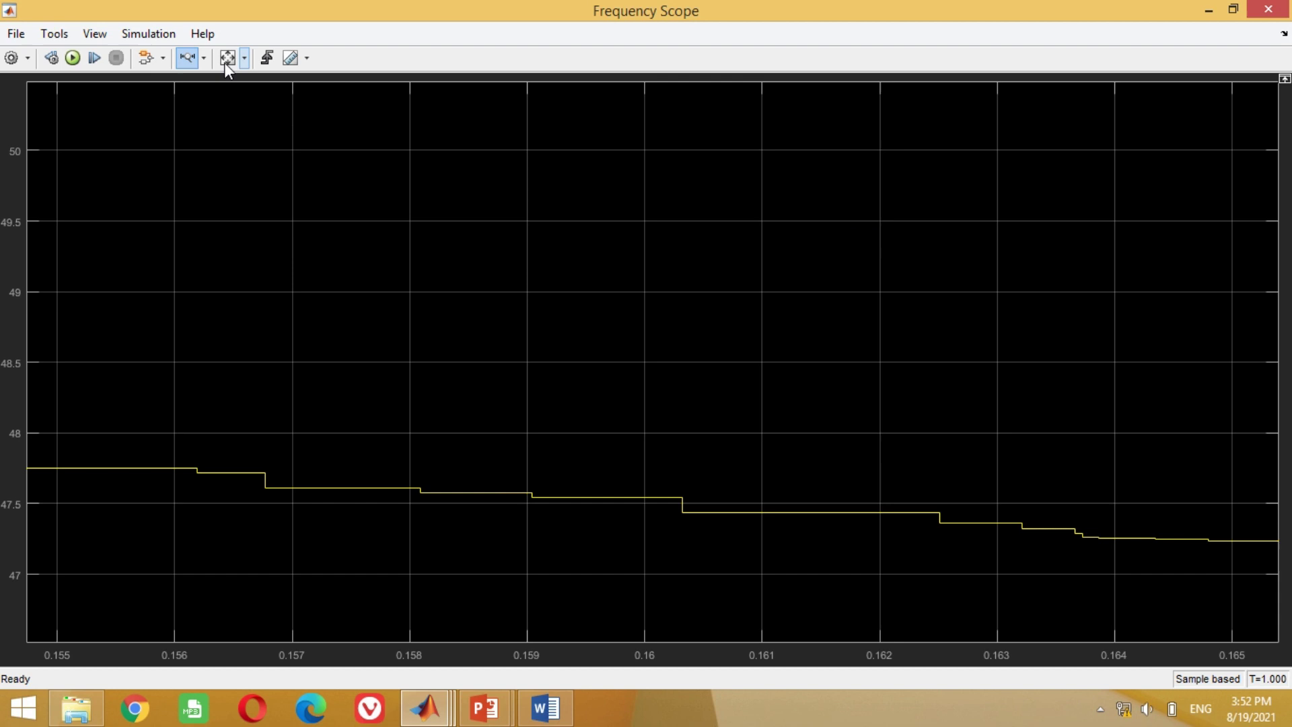
left_click(225, 62)
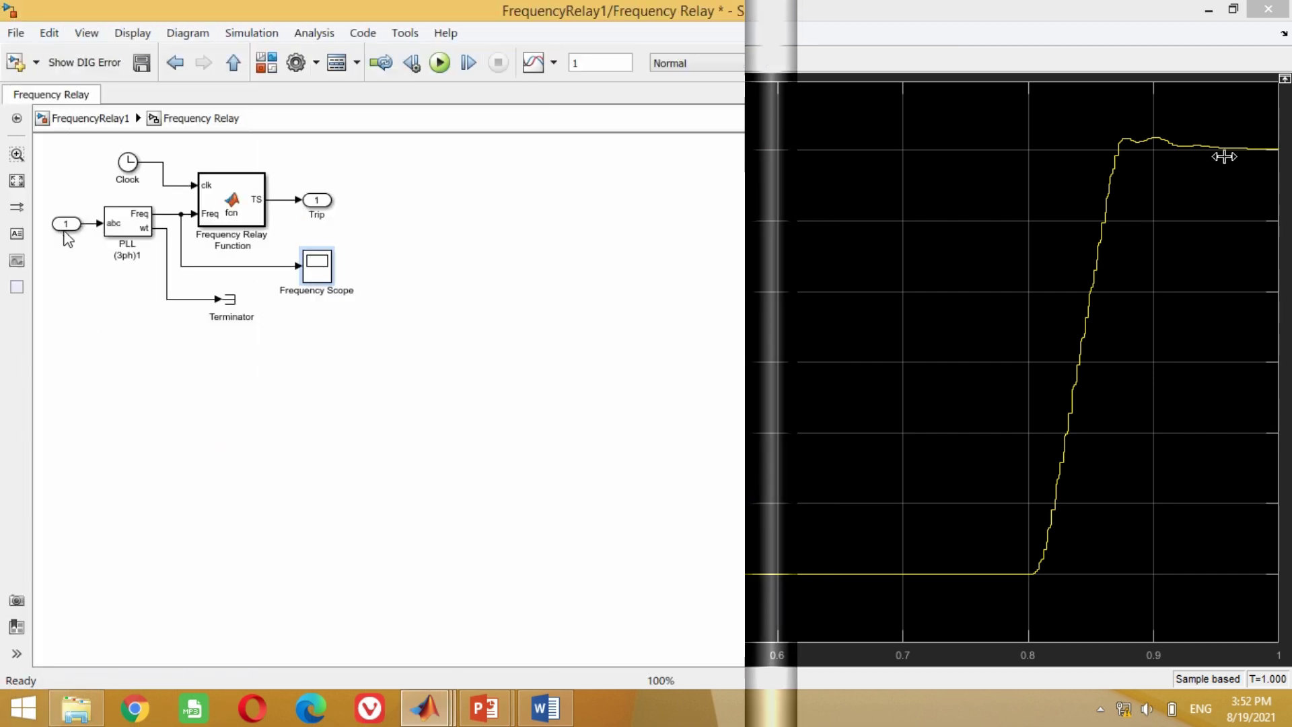
From the top-level model, open and maximize Bus A Scope and zoom time to the first 0.12 s
left_click(177, 61)
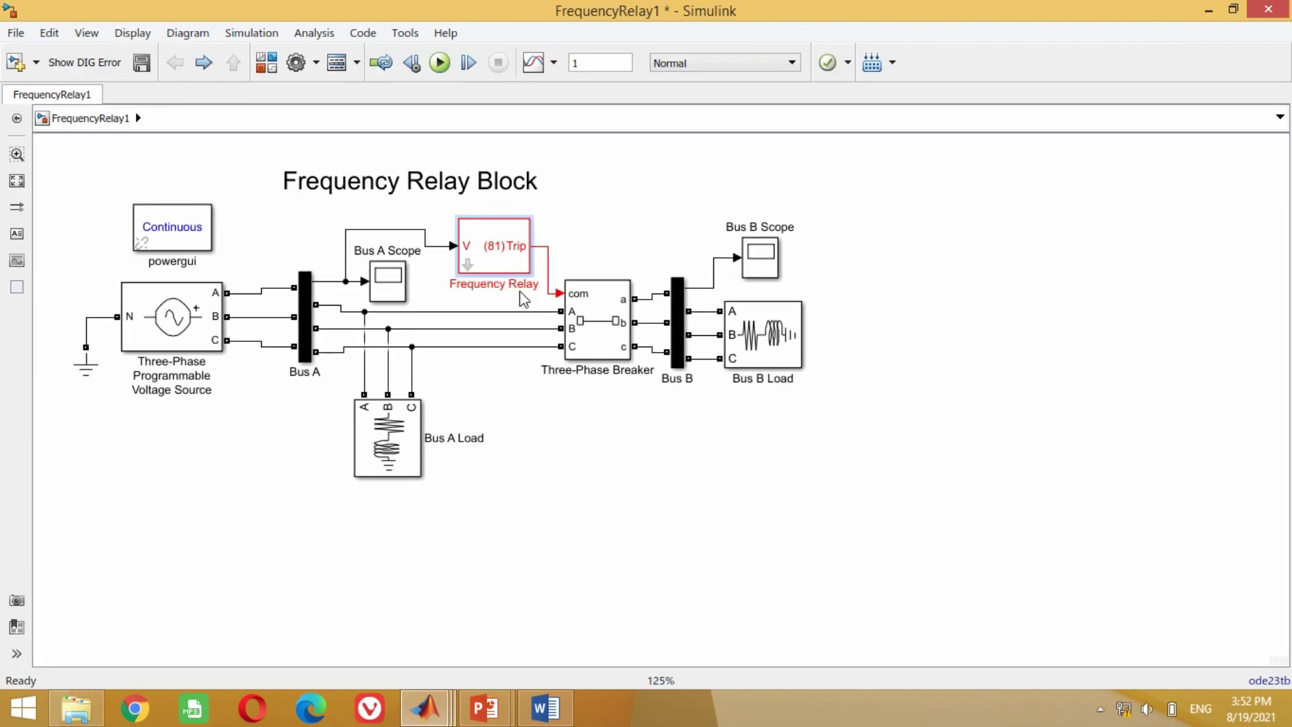
double_click(379, 286)
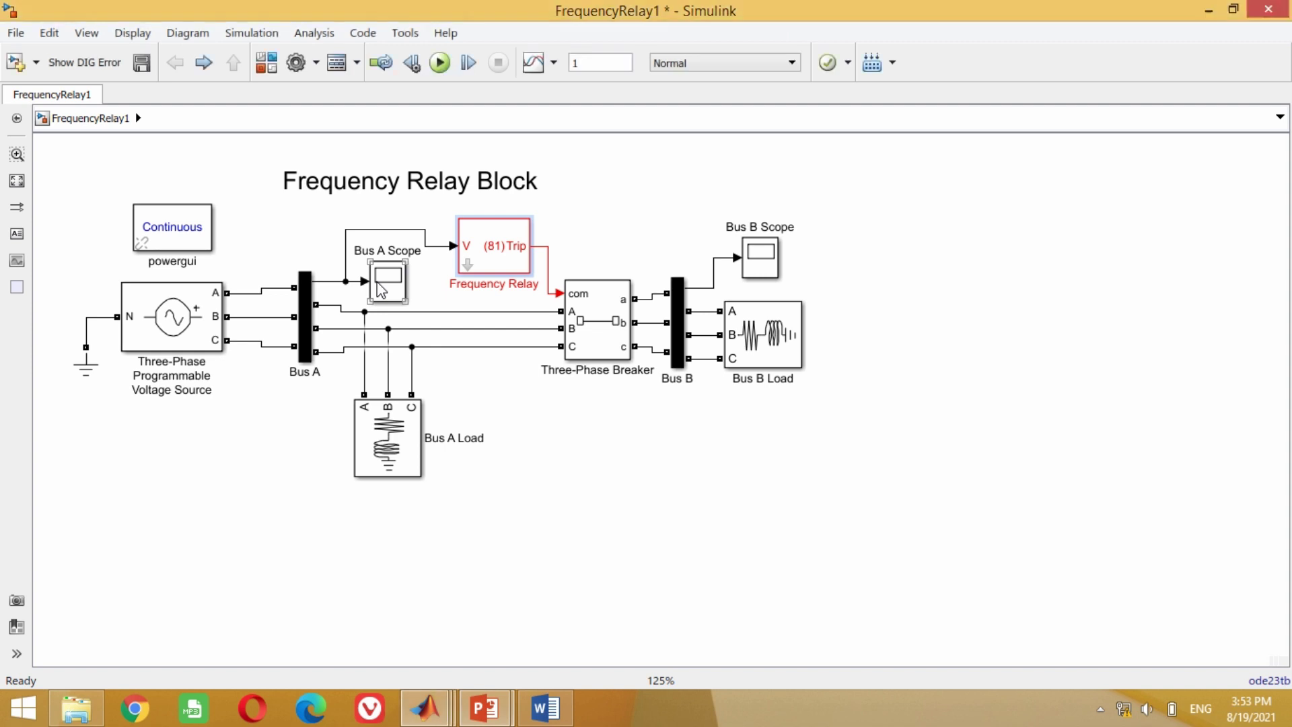
left_click(613, 146)
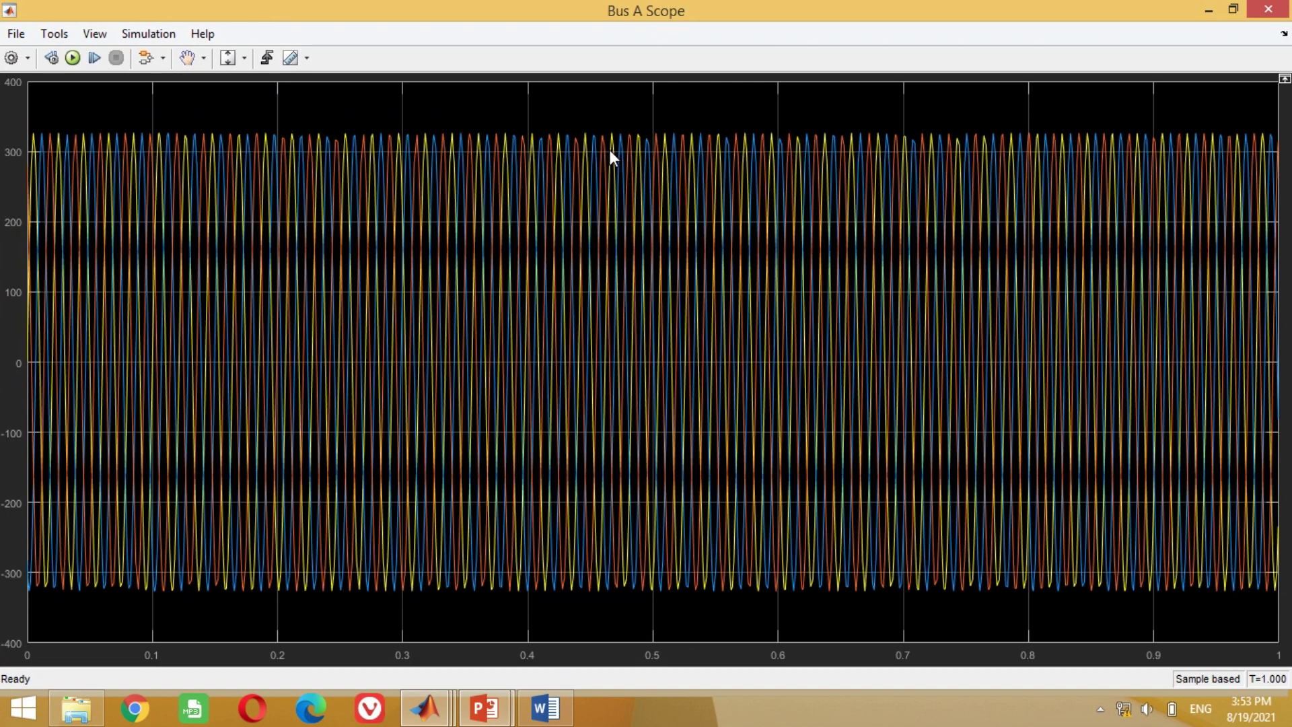
left_click(203, 57)
left_click(196, 98)
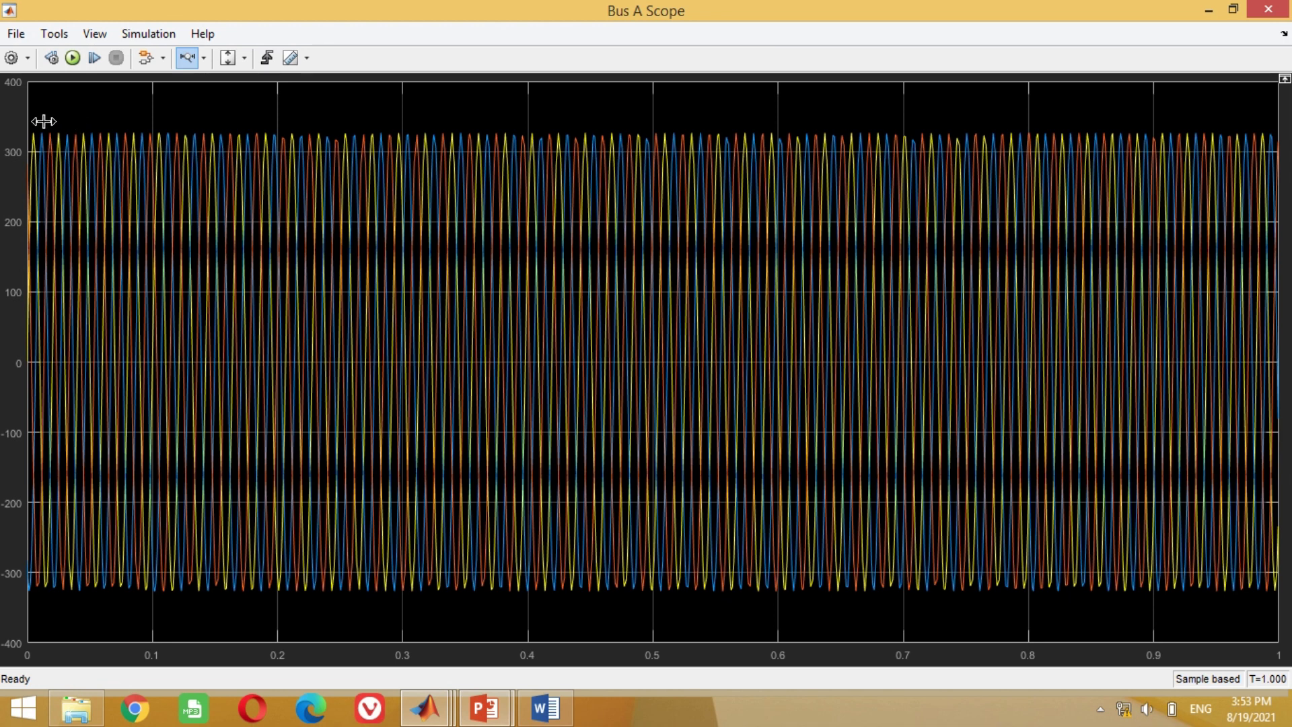
left_click_drag(44, 121, 178, 127)
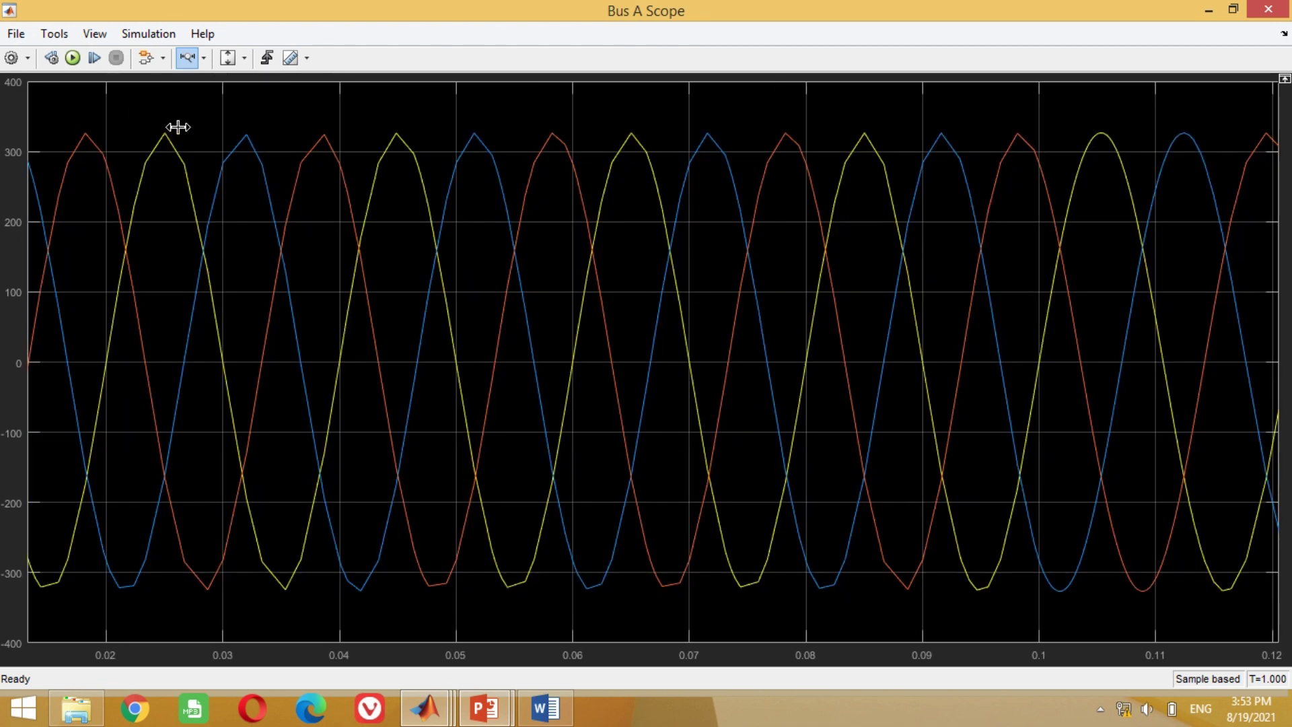
Zoom the voltage axis onto the peaks around 310–338 V, then rescale both axes to the full plot
left_click(203, 58)
left_click(192, 113)
left_click_drag(134, 109, 136, 209)
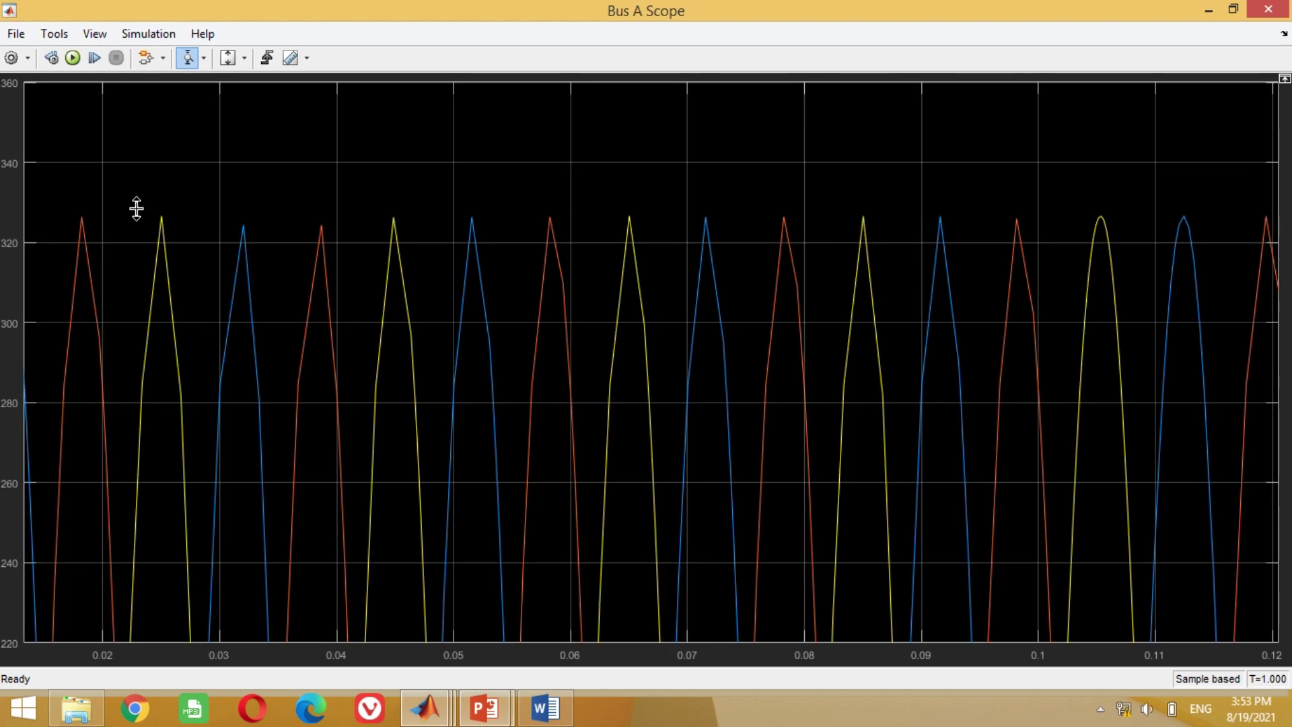
left_click_drag(138, 171, 150, 282)
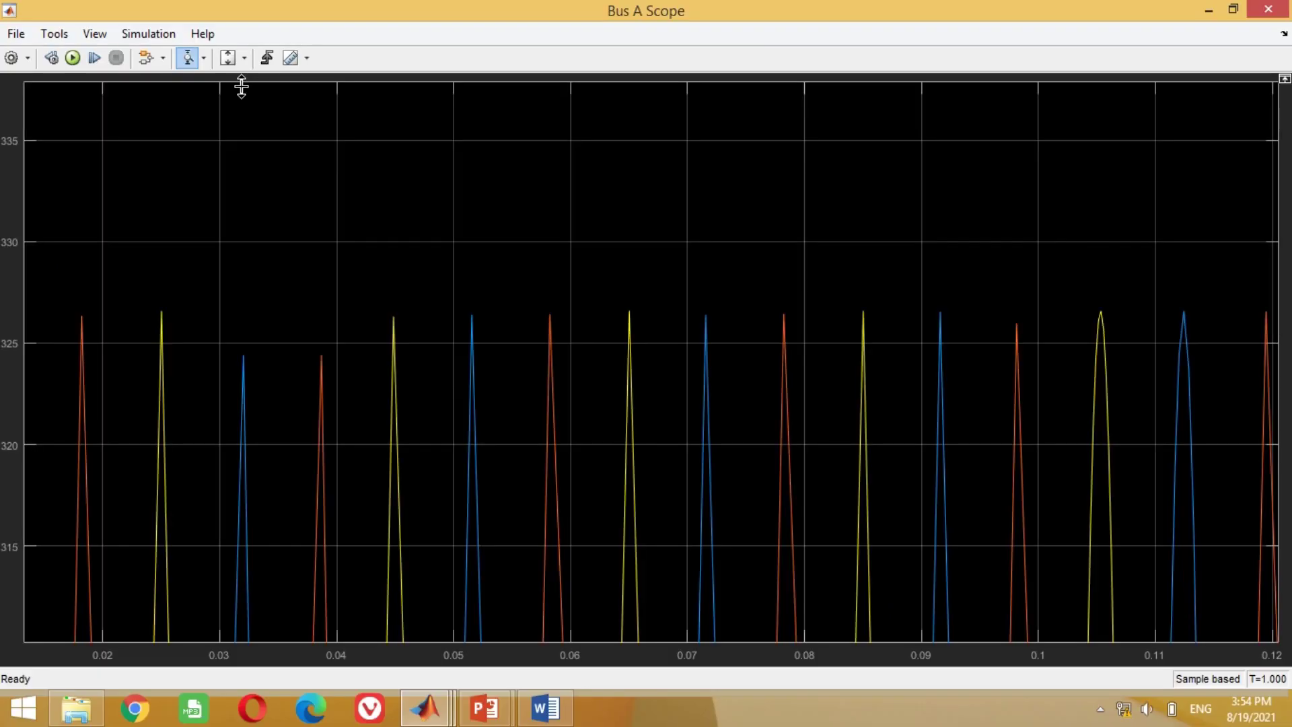
left_click(244, 57)
left_click(237, 100)
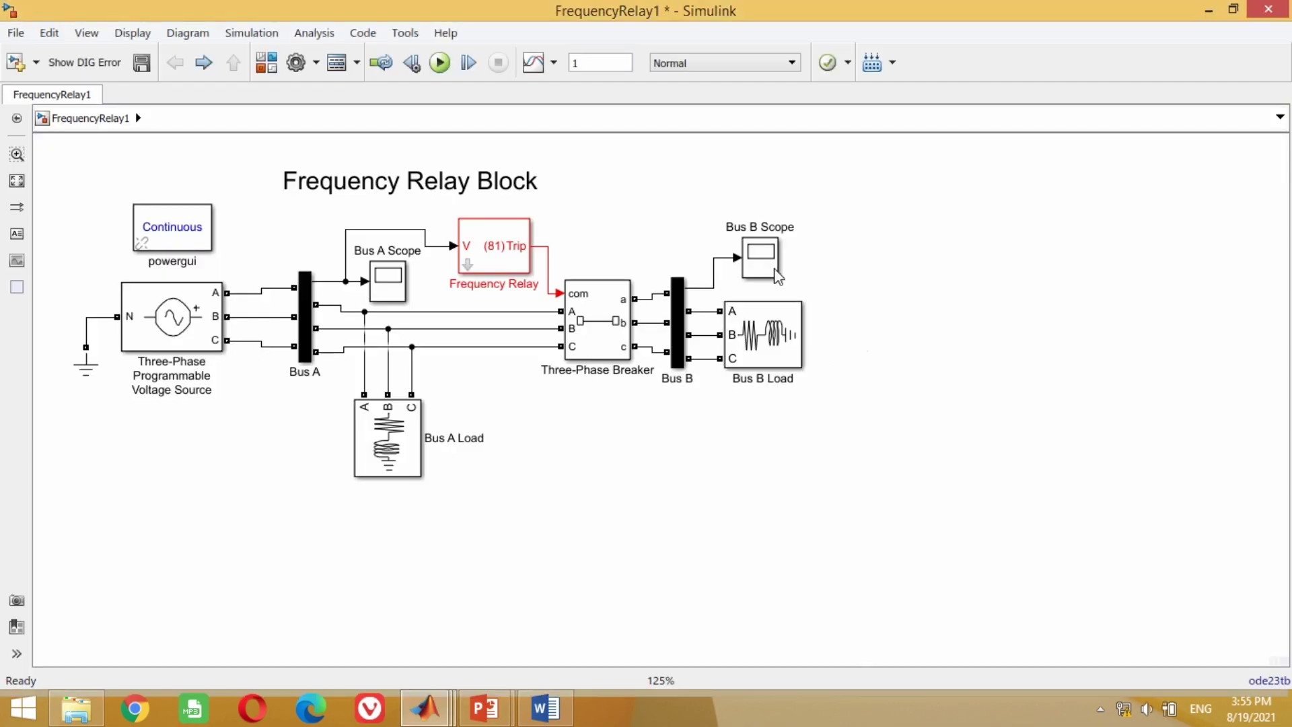
left_click(768, 269)
double_click(767, 269)
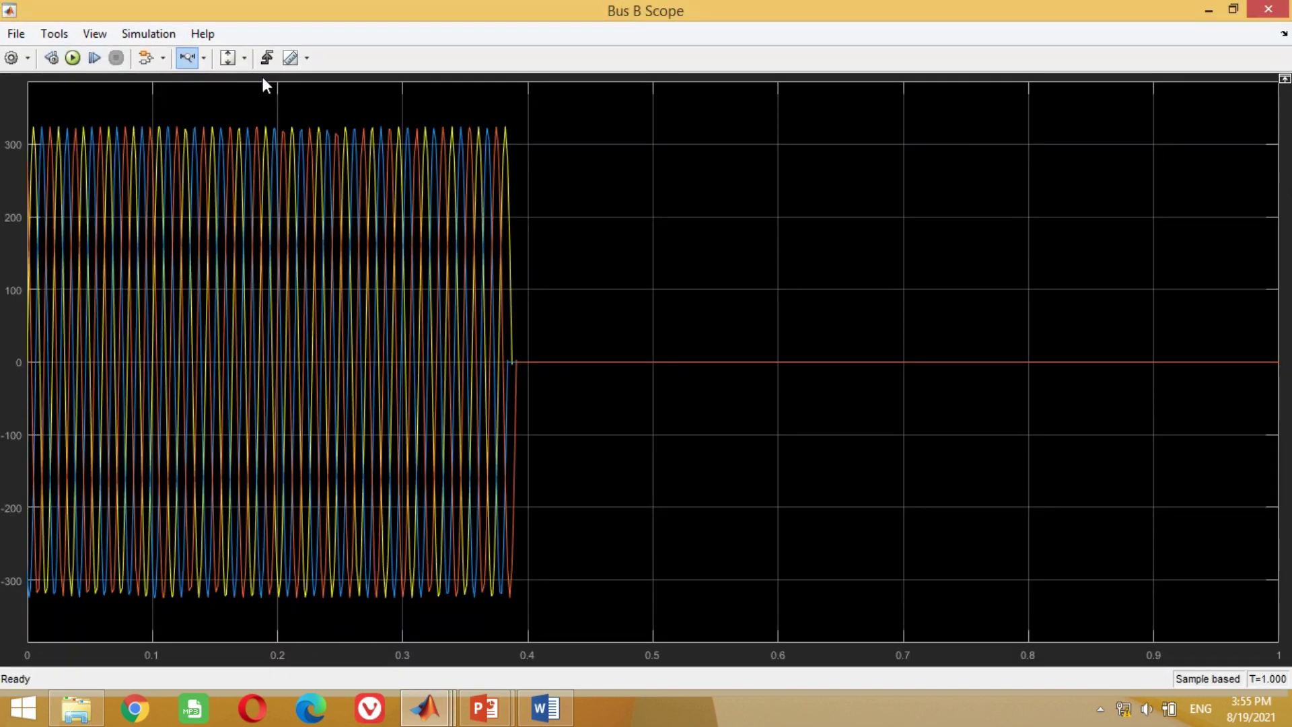
left_click(243, 59)
left_click(231, 103)
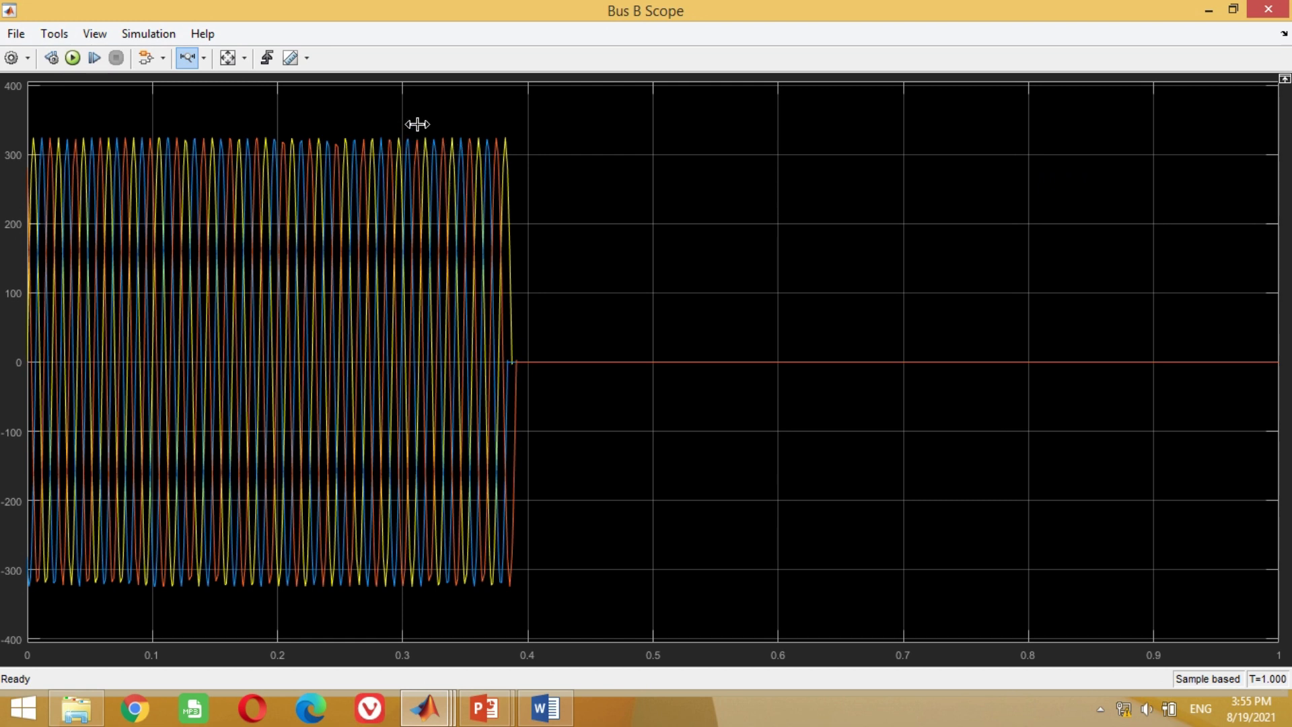
left_click_drag(417, 124, 641, 166)
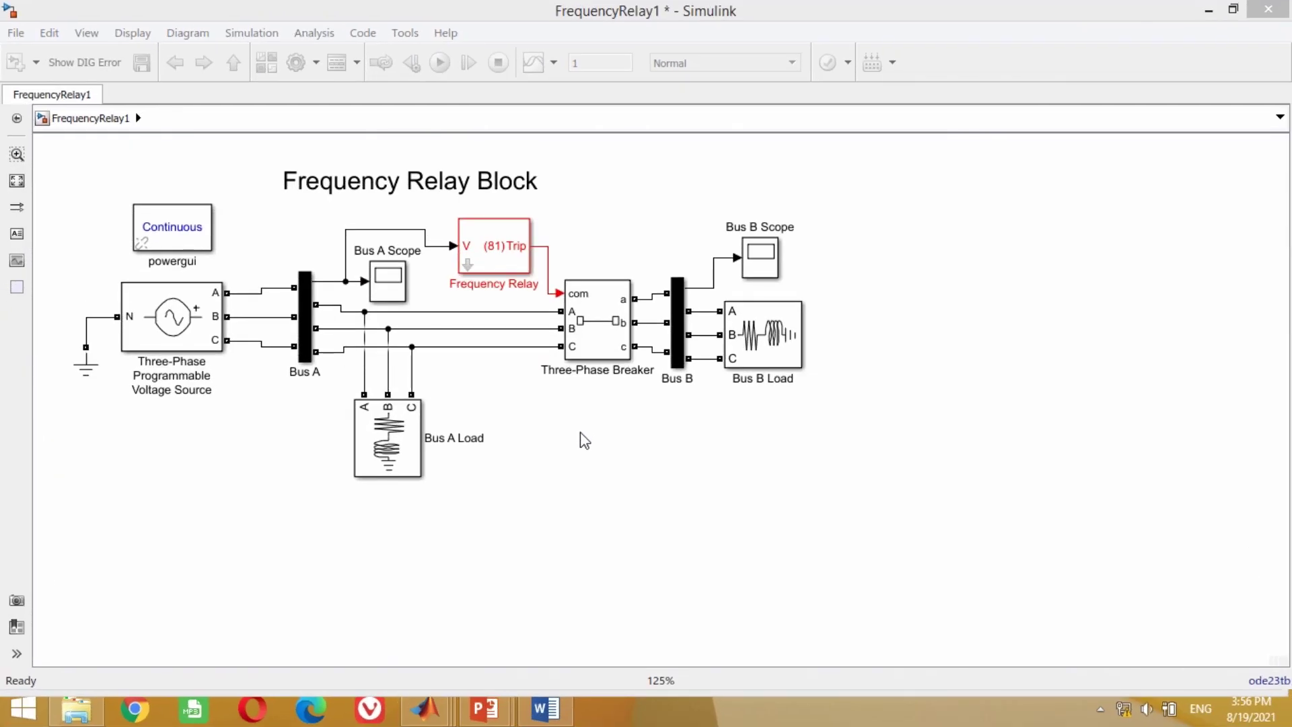
Give the Frequency Relay 2 for under and over frequency settings and a 0.12 ride-through delay
left_click(502, 276)
double_click(487, 250)
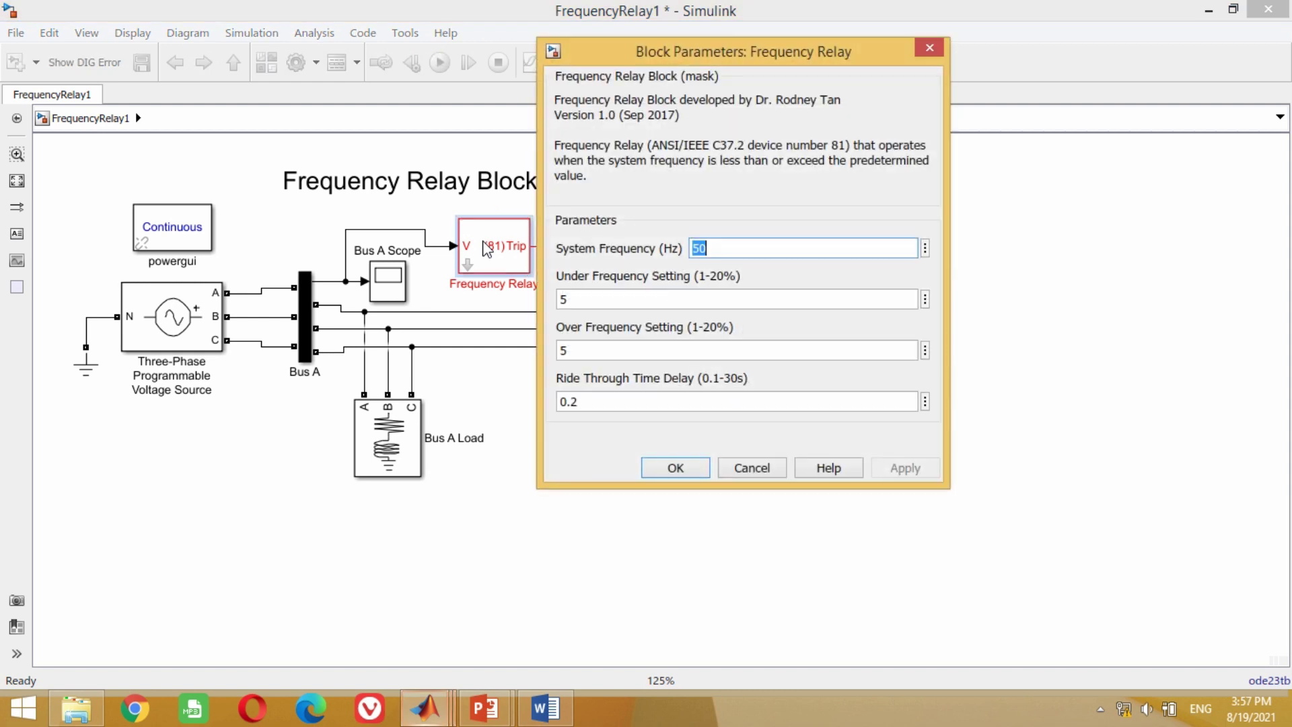
left_click(590, 296)
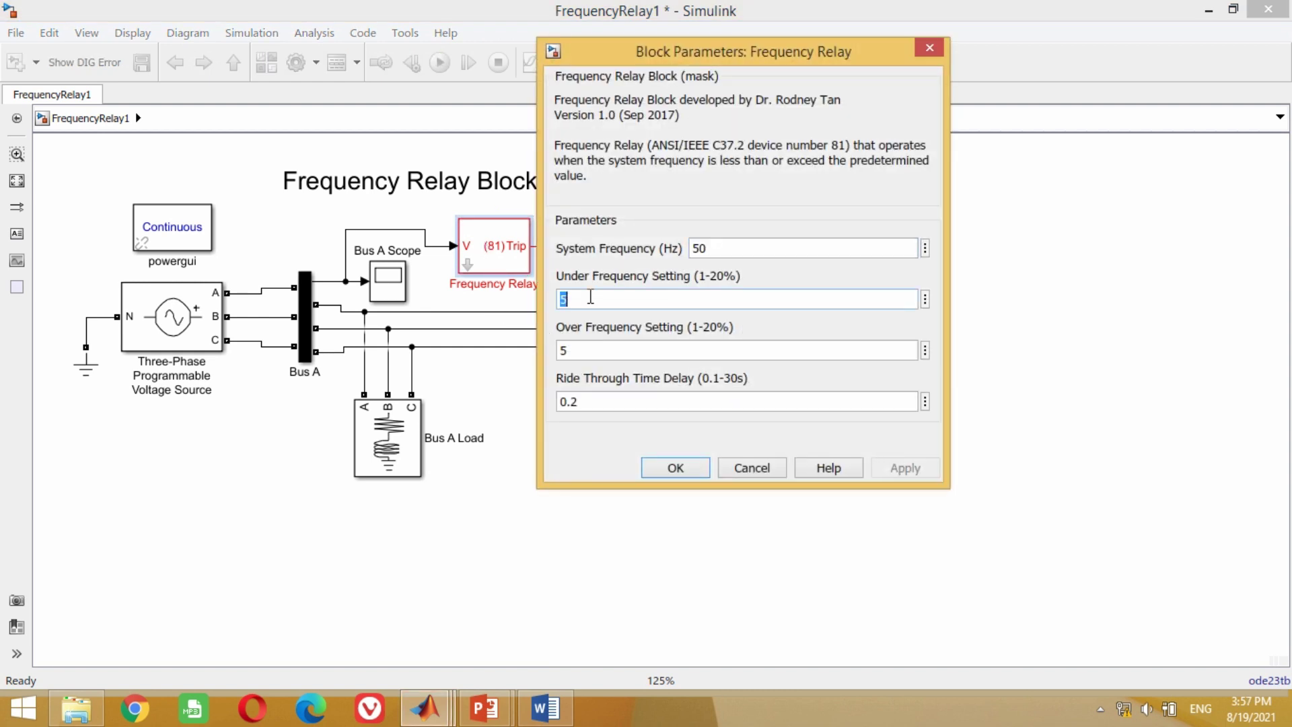
type("2")
left_click(579, 351)
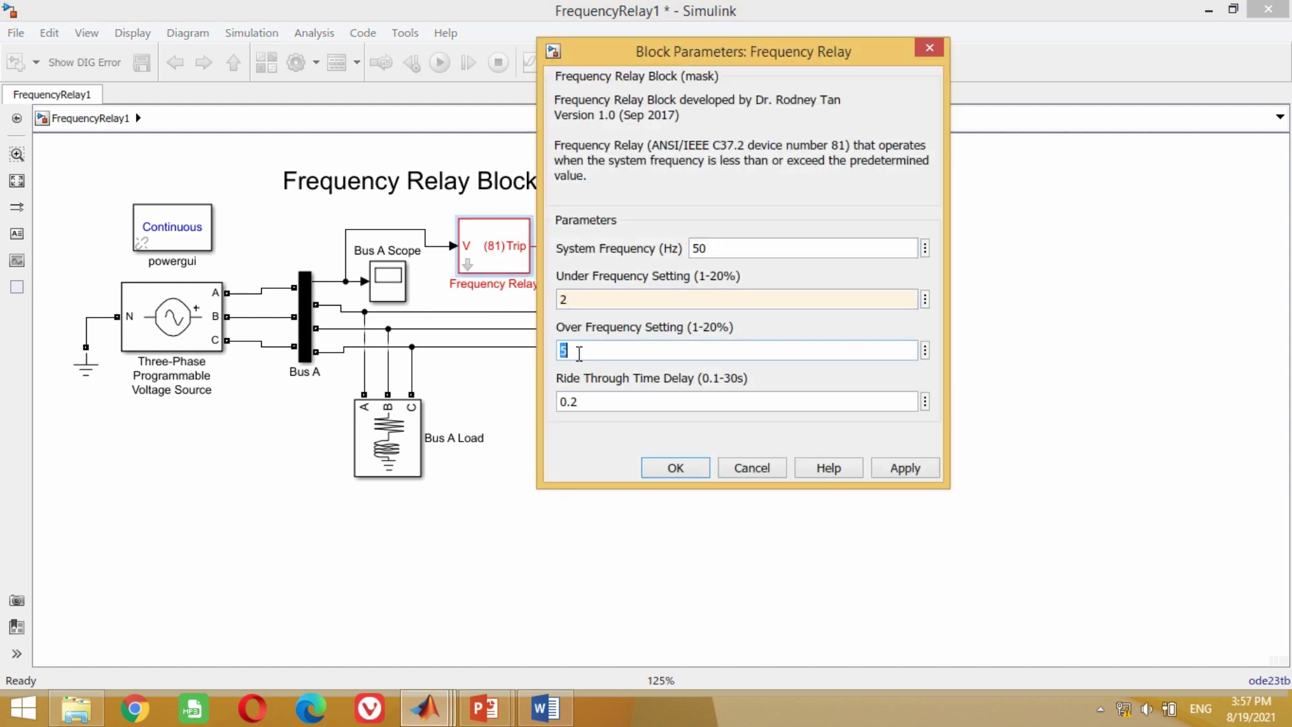
type("2")
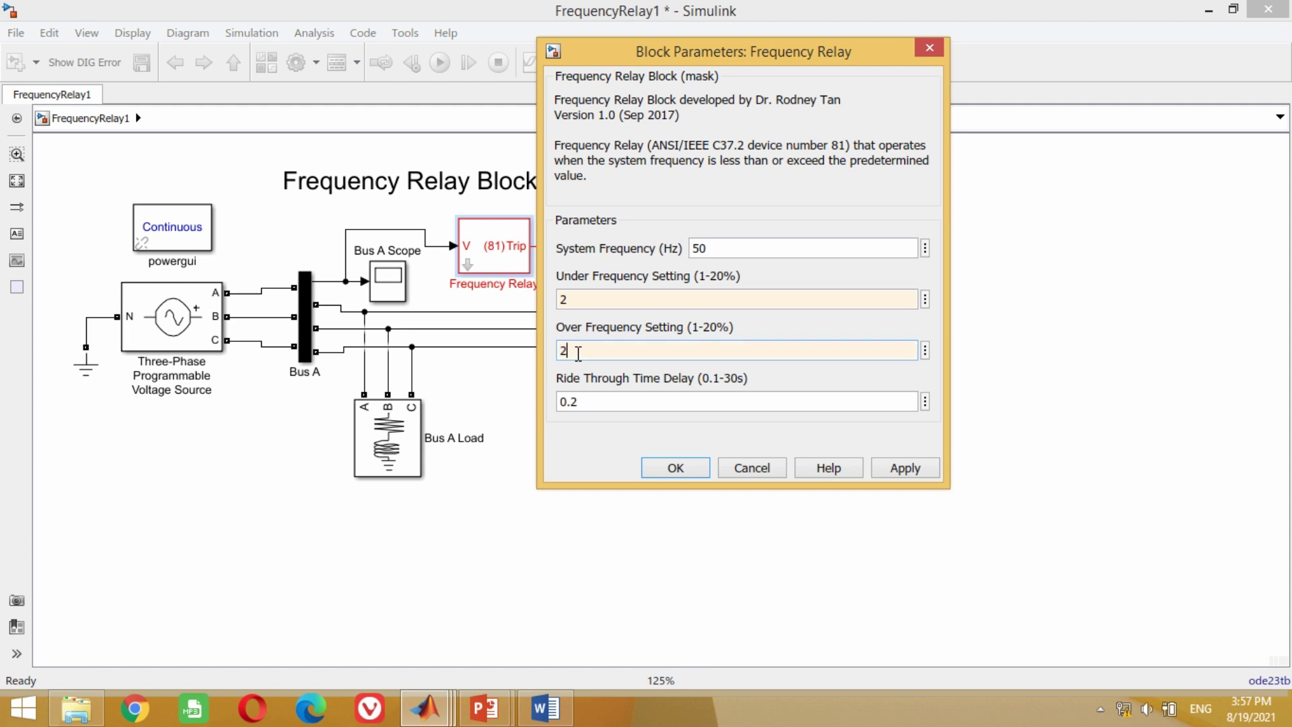
left_click(605, 403)
key("Left")
type("1")
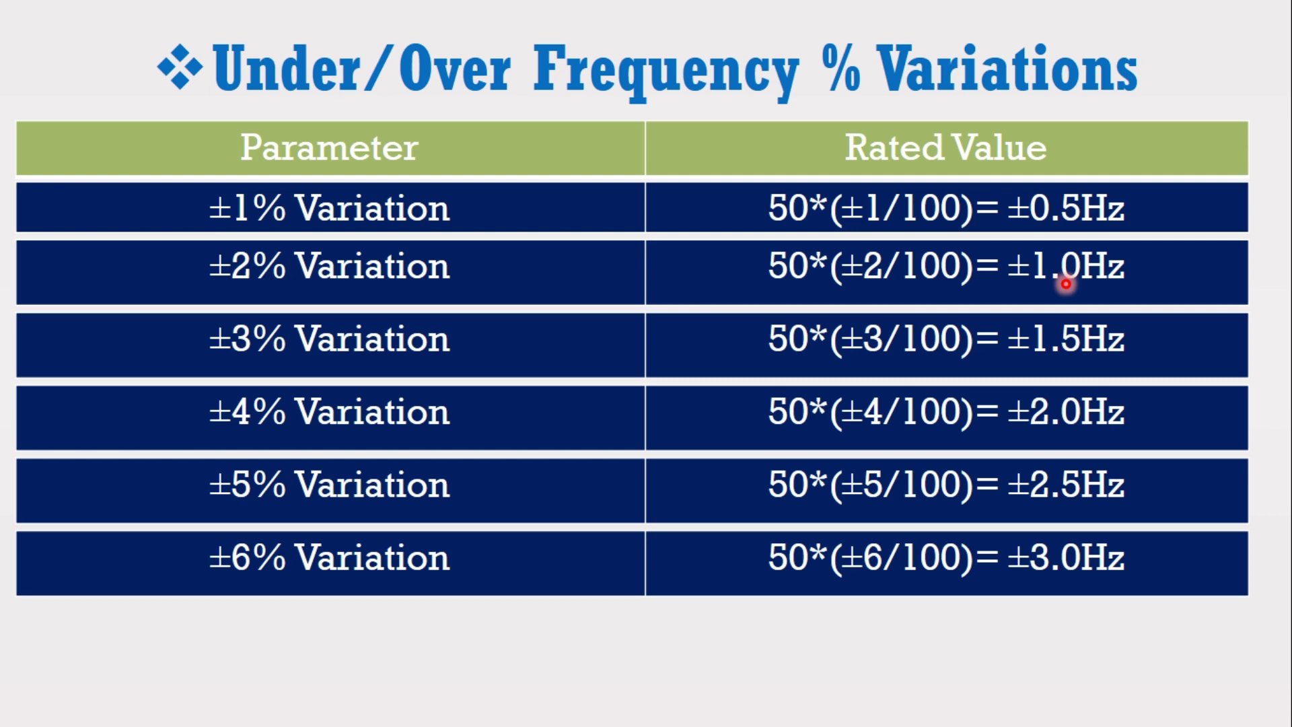
Advance past the Under Frequency Variations slide and reopen the Three-Phase Programmable Voltage Source parameters
key("Right")
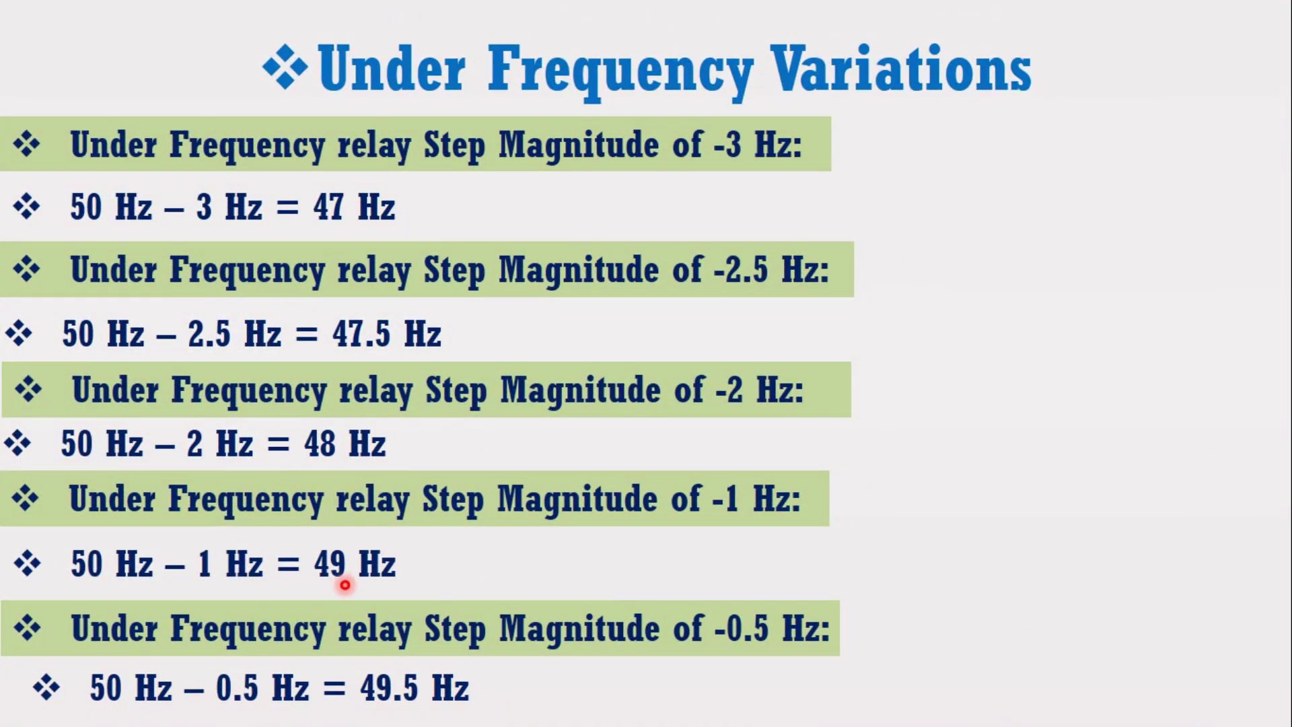
double_click(170, 326)
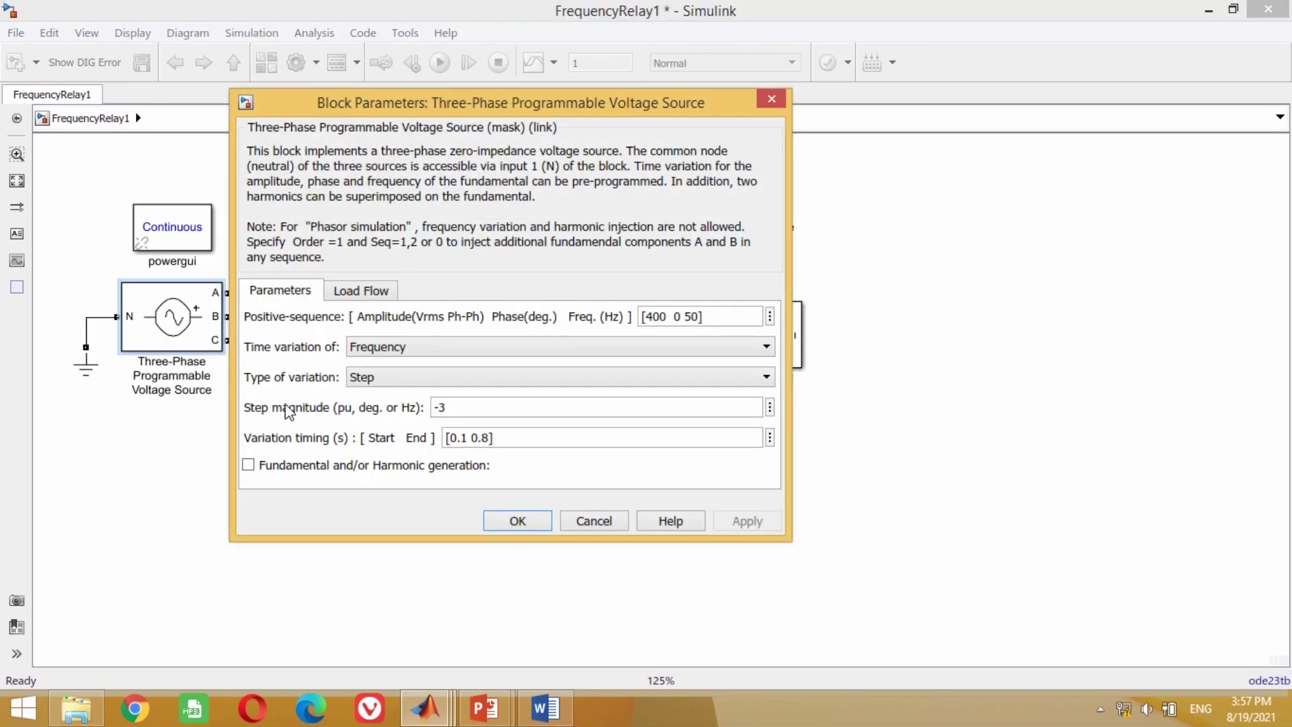
Change the voltage source's step magnitude from -3 to -1.5 Hz, then apply and close
double_click(470, 406)
key("Left")
type("1.5")
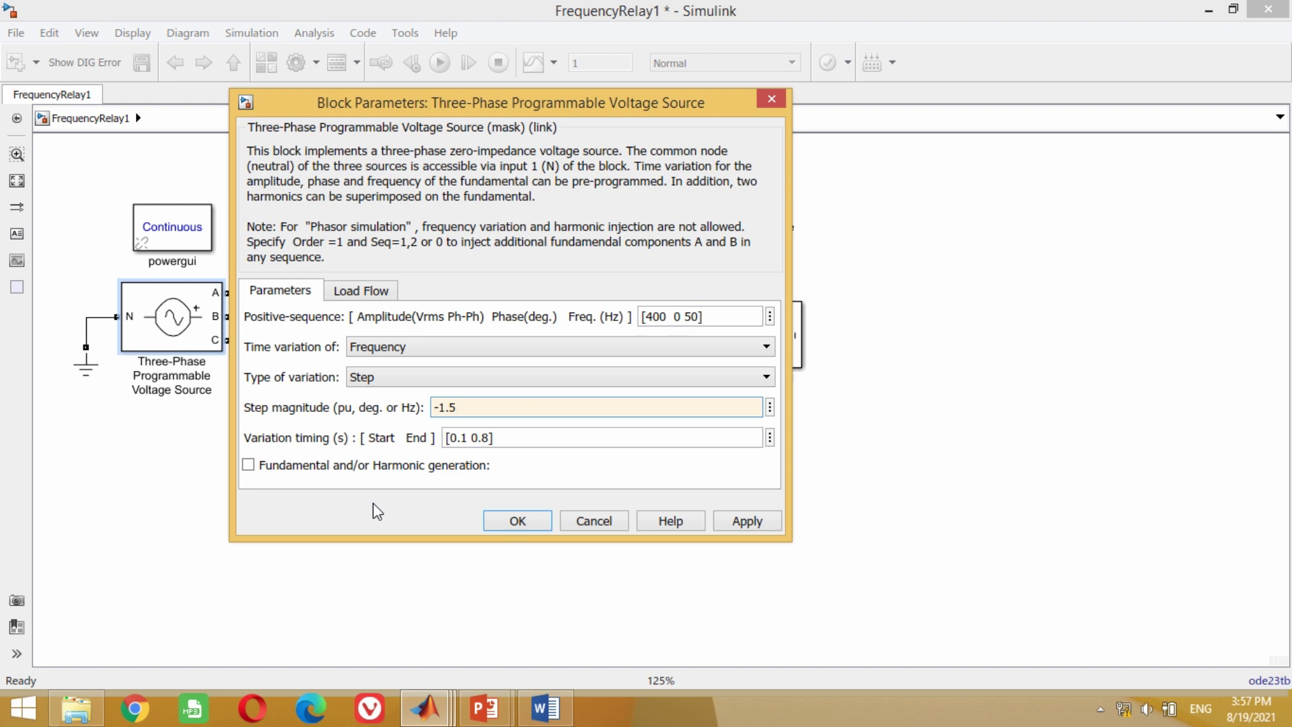
left_click(746, 521)
left_click(518, 522)
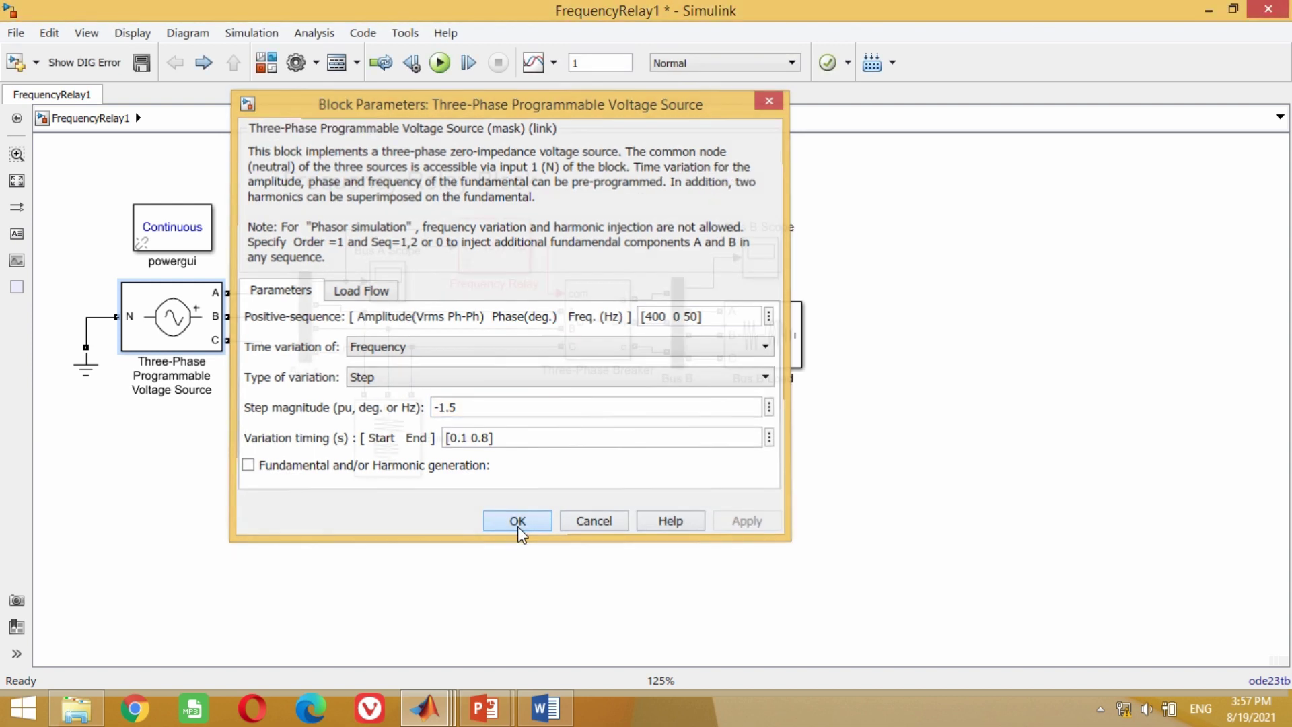
left_click(441, 535)
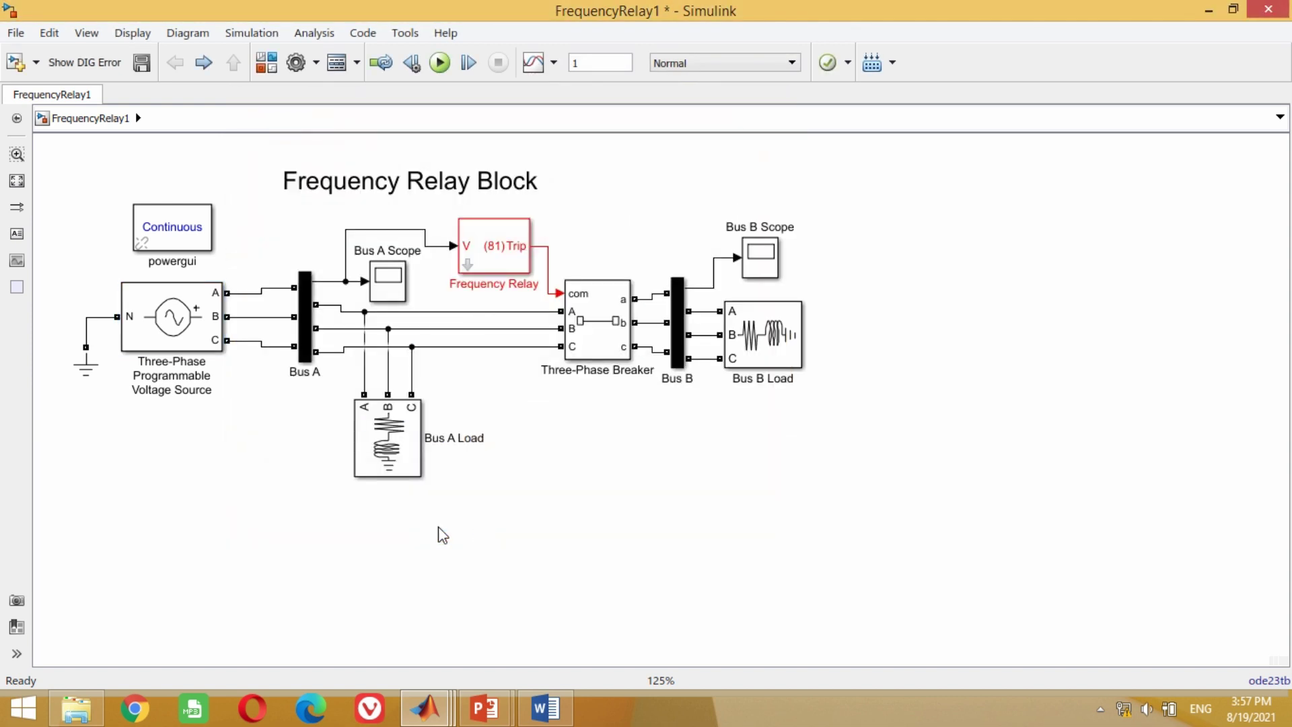
Rerun the simulation and zoom the Frequency Scope on the 50 to 48.5 Hz drop after 0.1 s
left_click(440, 63)
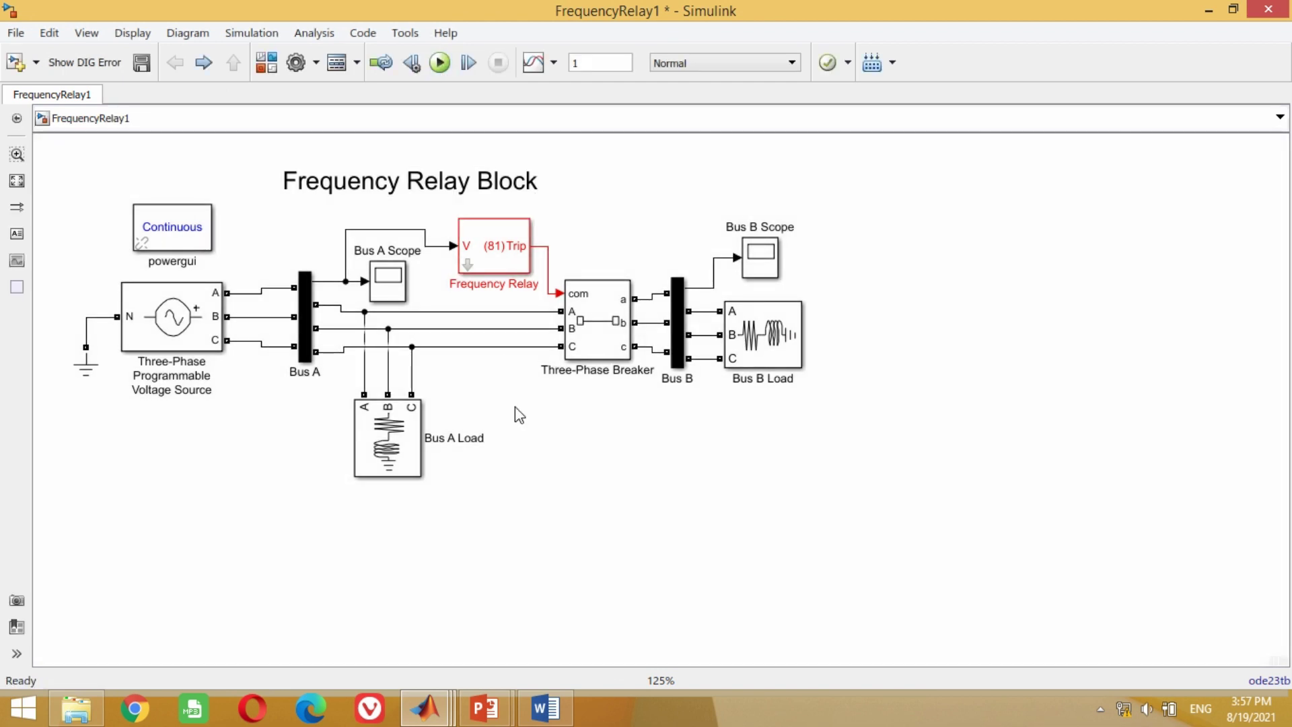
double_click(473, 272)
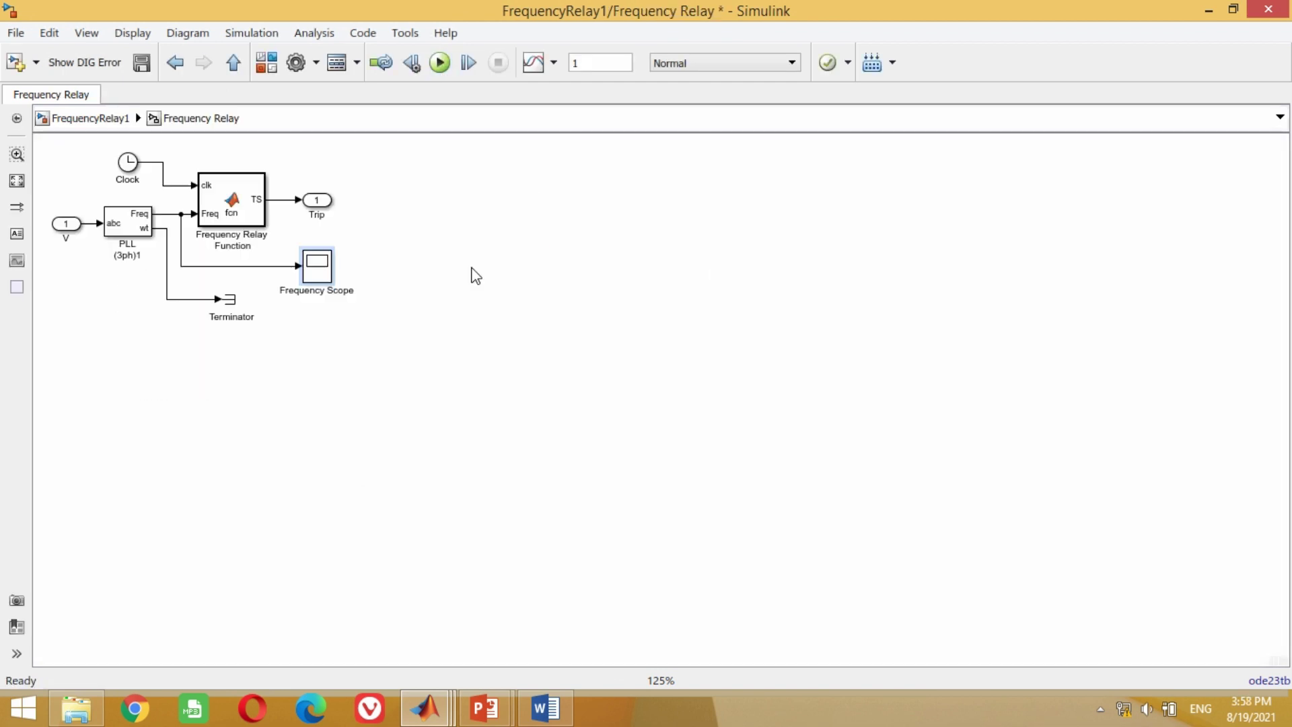
double_click(316, 263)
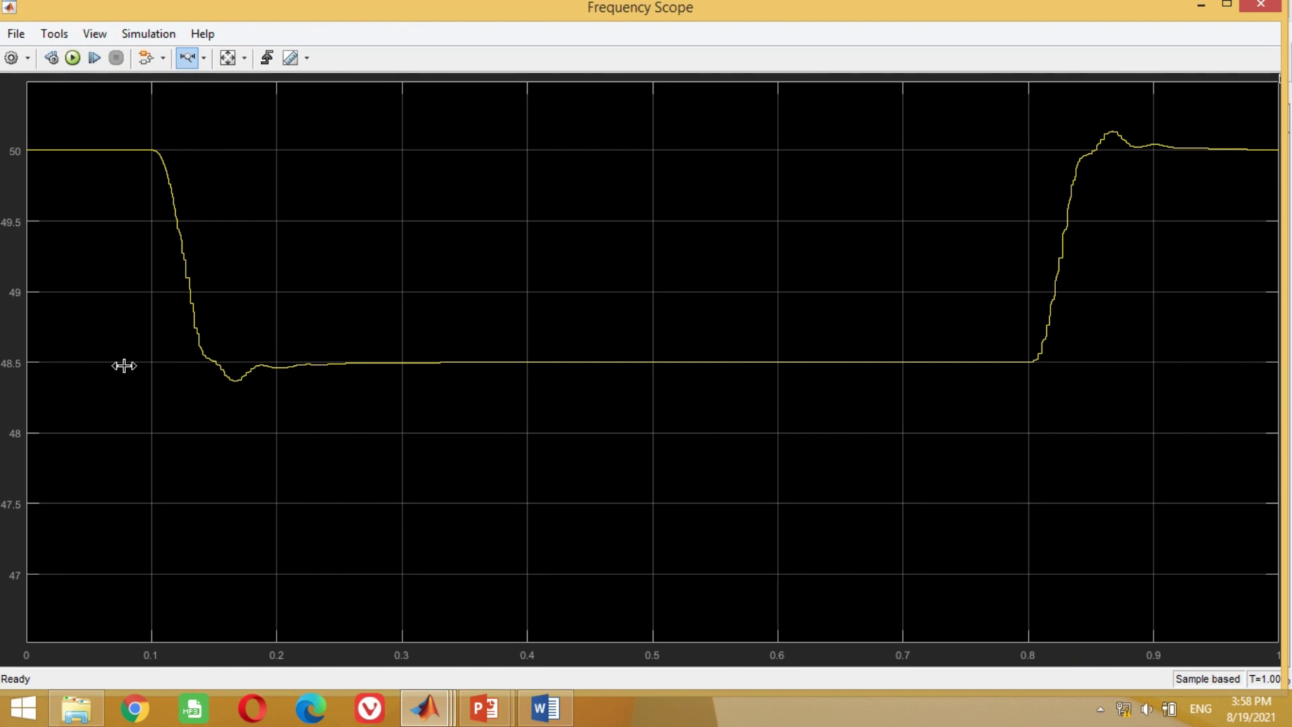
left_click(226, 57)
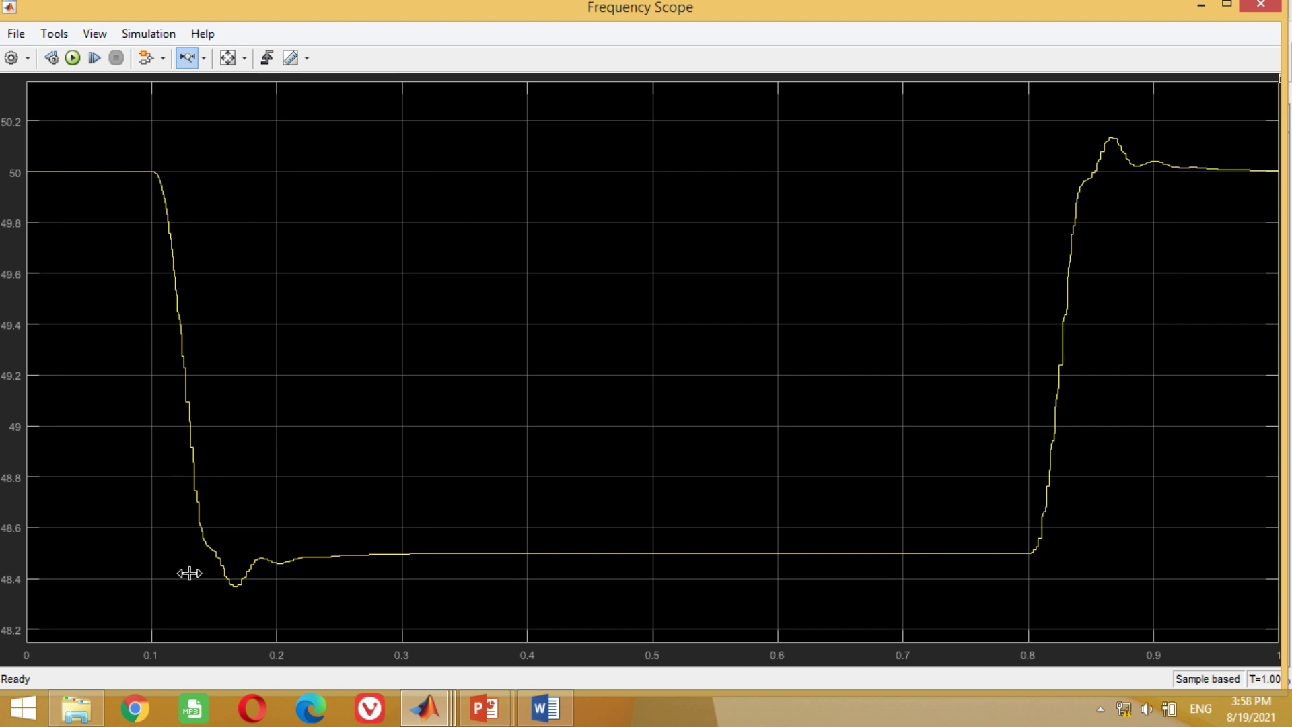
left_click_drag(150, 406, 502, 453)
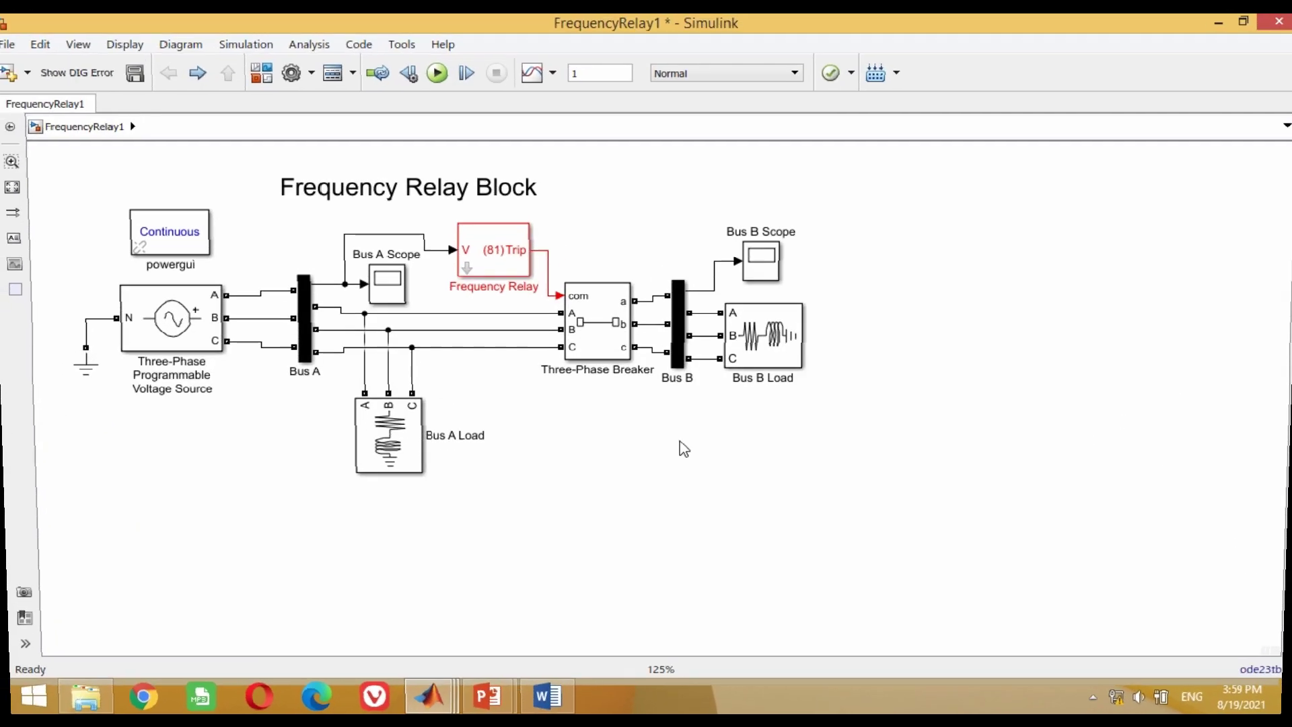
Zoom the Bus B Scope time axis onto the voltage cutoff around 0.23–0.27 s
double_click(761, 259)
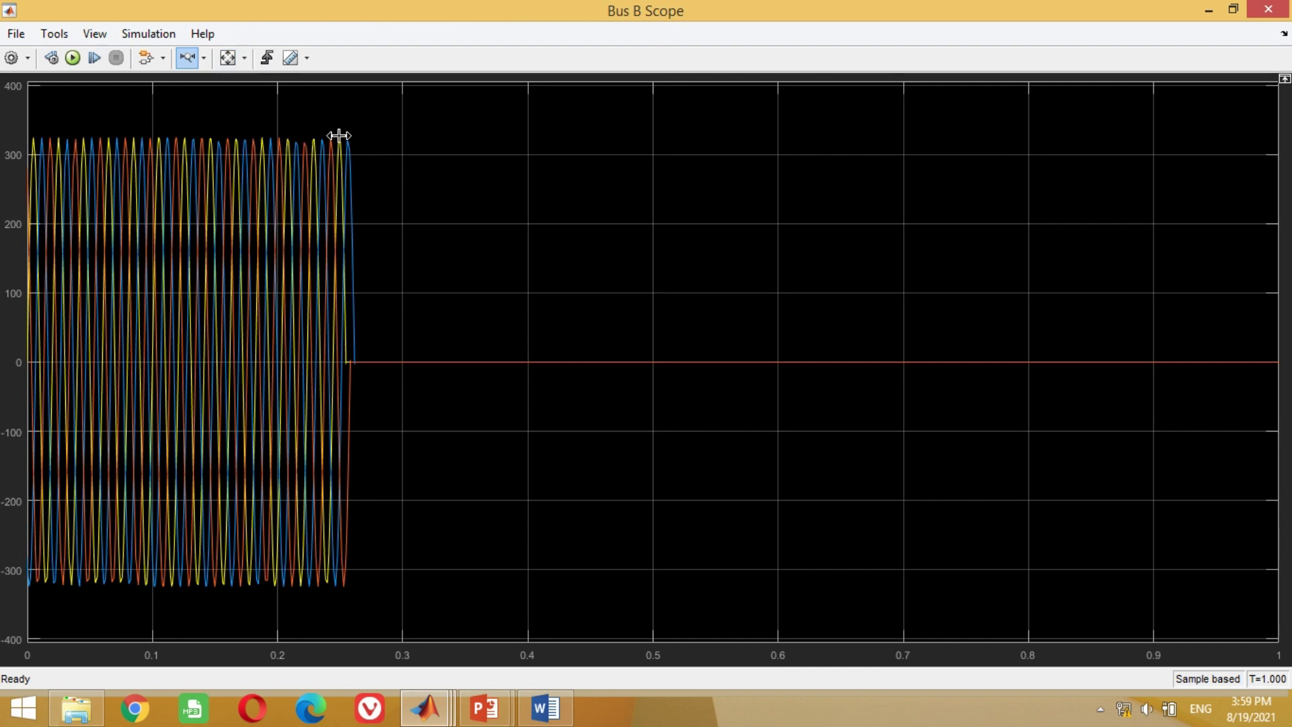
left_click(293, 121)
left_click_drag(291, 120, 440, 148)
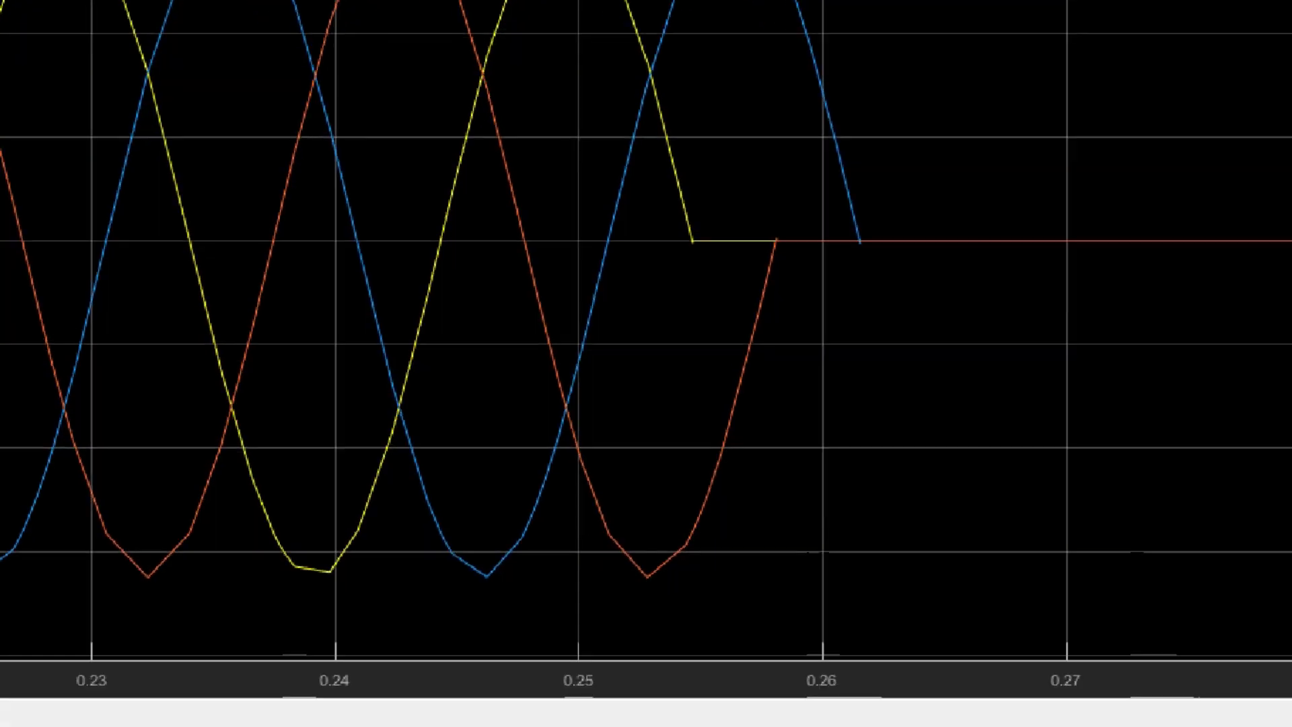
left_click_drag(628, 190, 878, 687)
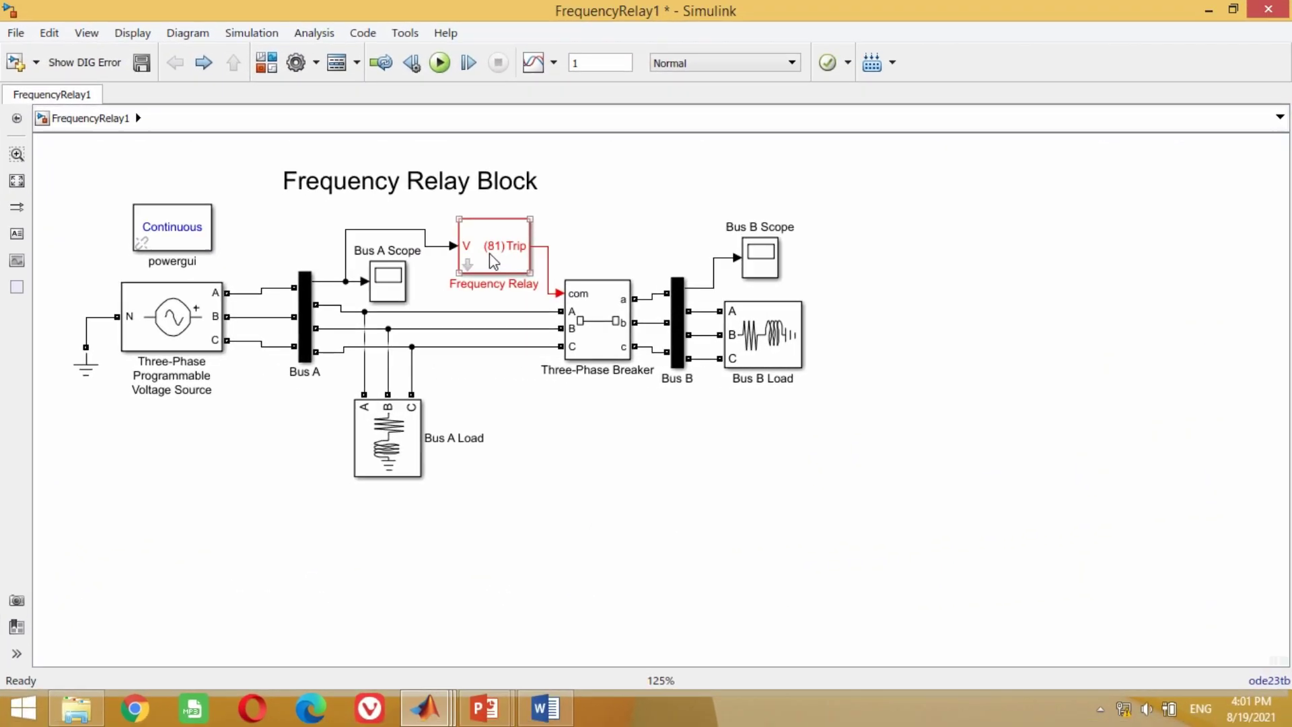
Reopen the Frequency Relay block parameters after the 0.251 s trip-time slide
double_click(420, 281)
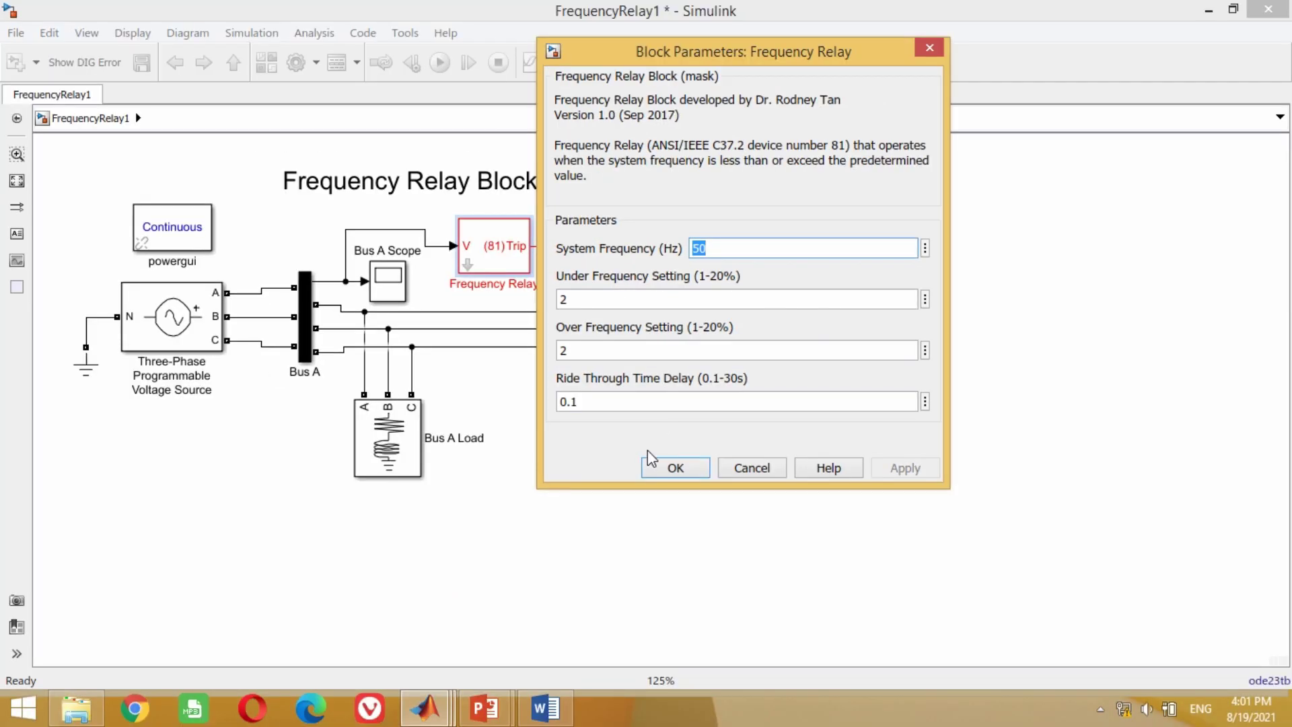
Leave the Frequency Relay settings unchanged and reopen the Three-Phase Programmable Voltage Source parameters
left_click(659, 555)
double_click(216, 337)
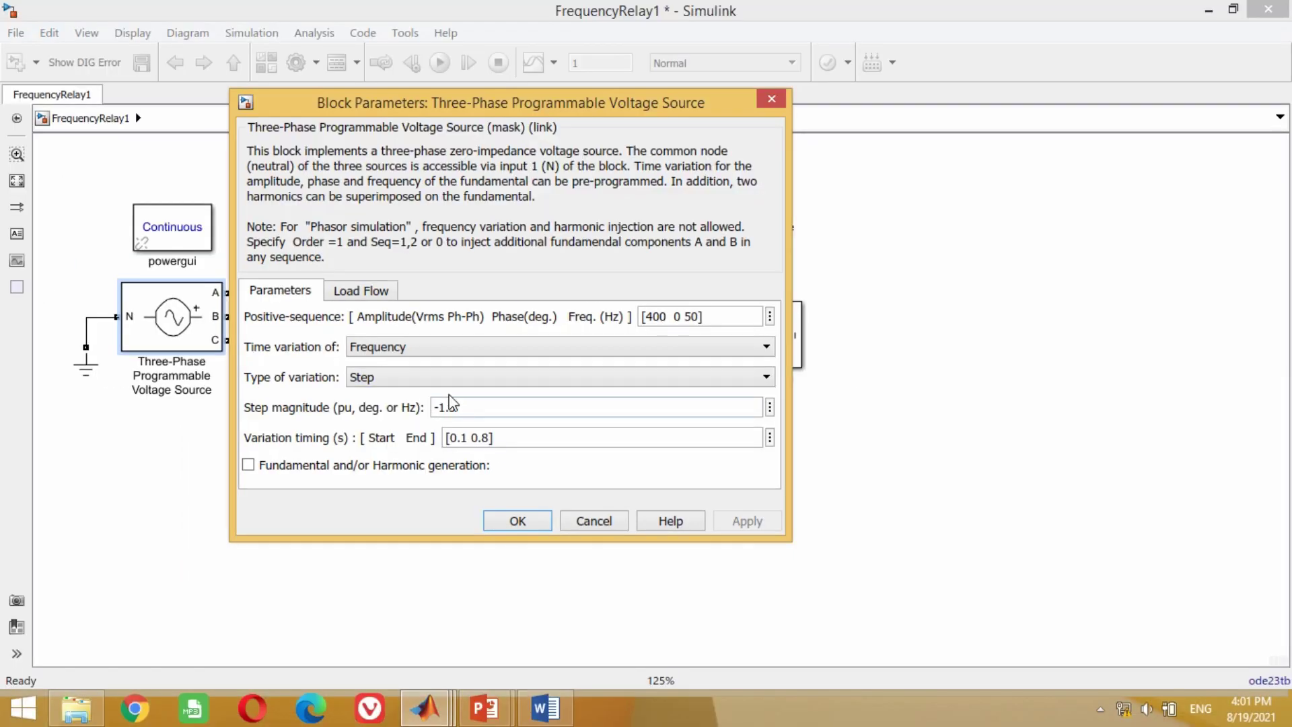
Make the step magnitude +1.5 Hz by removing the minus sign, apply it, and rerun
double_click(510, 390)
key("Home")
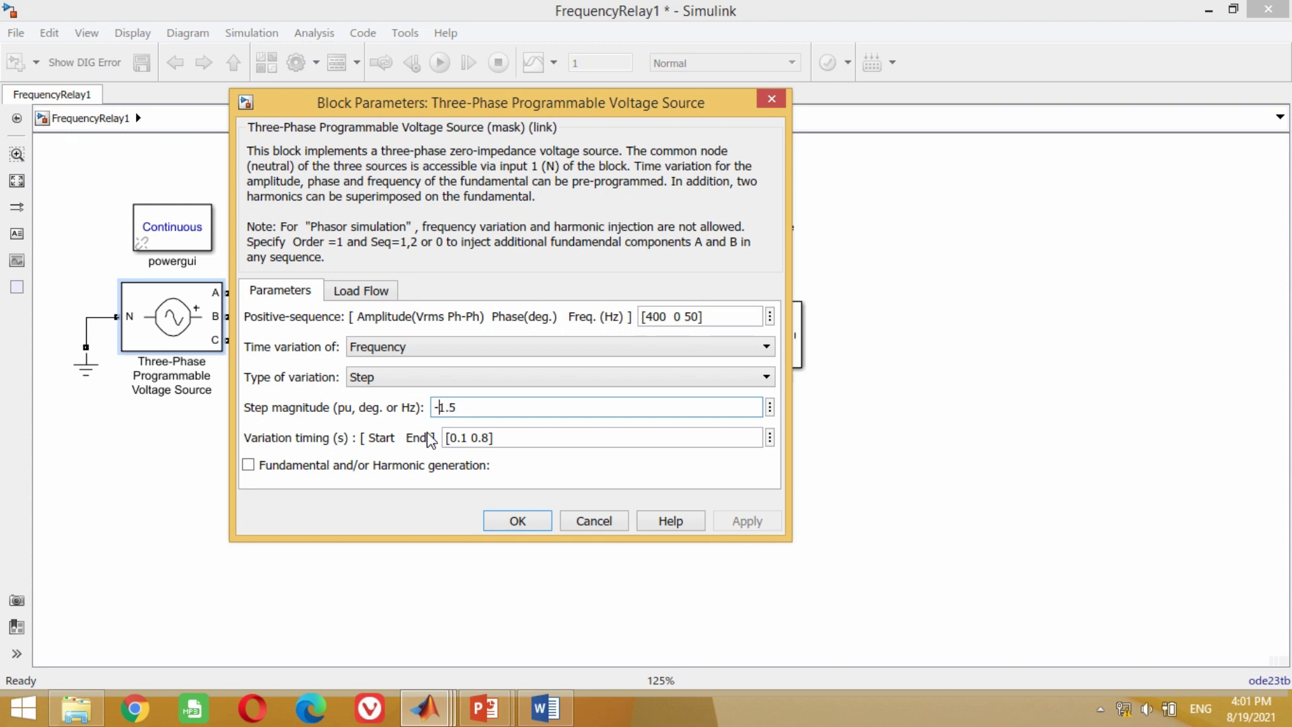
key("Delete")
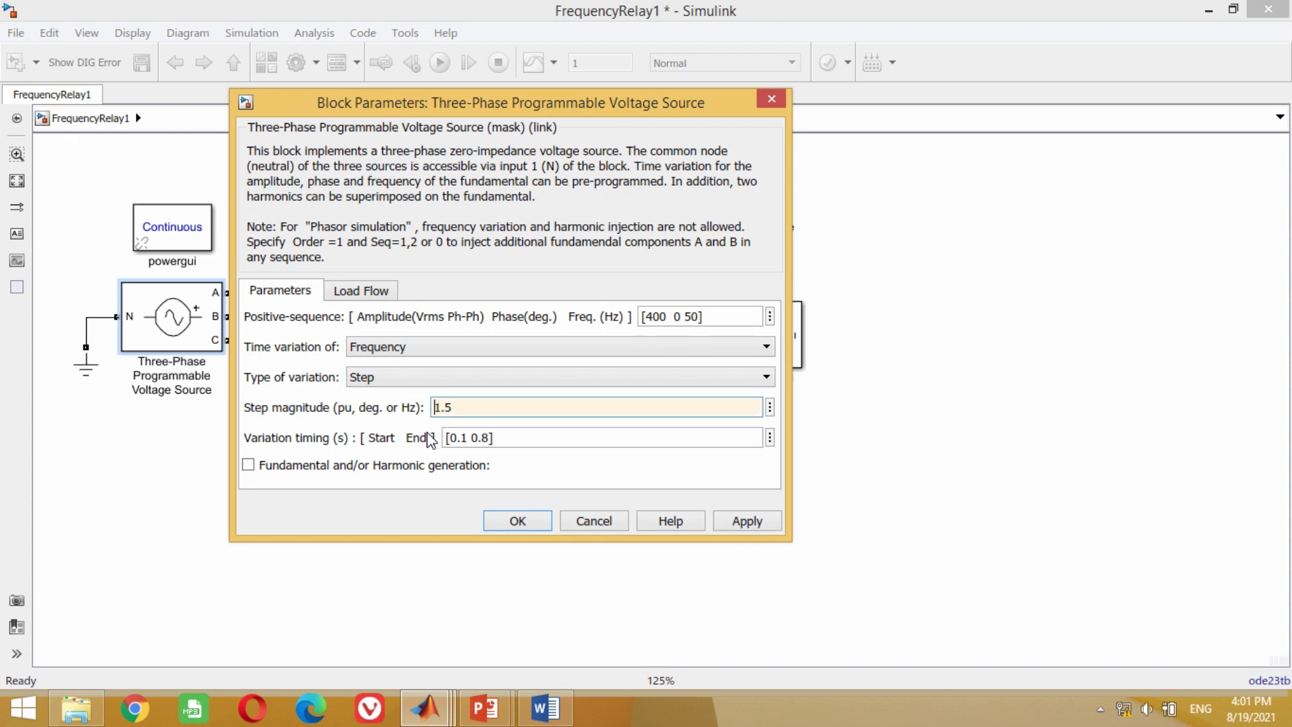
left_click(745, 525)
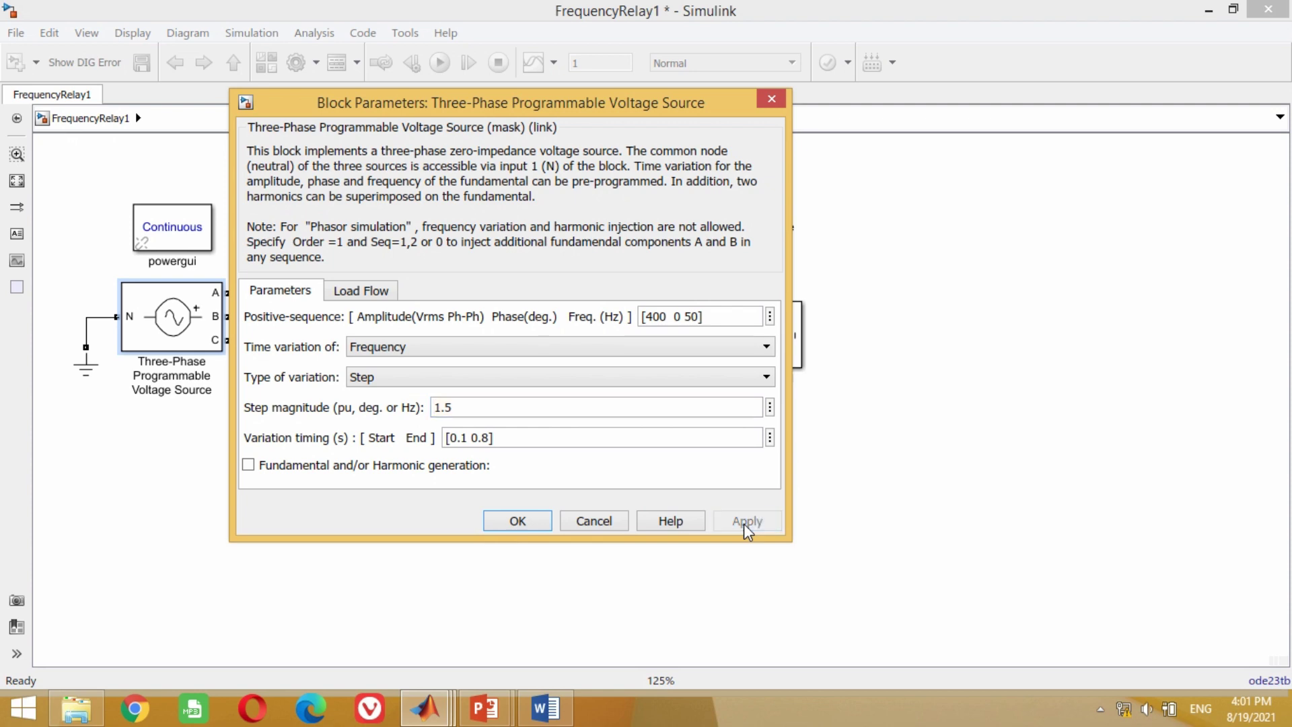
left_click(517, 522)
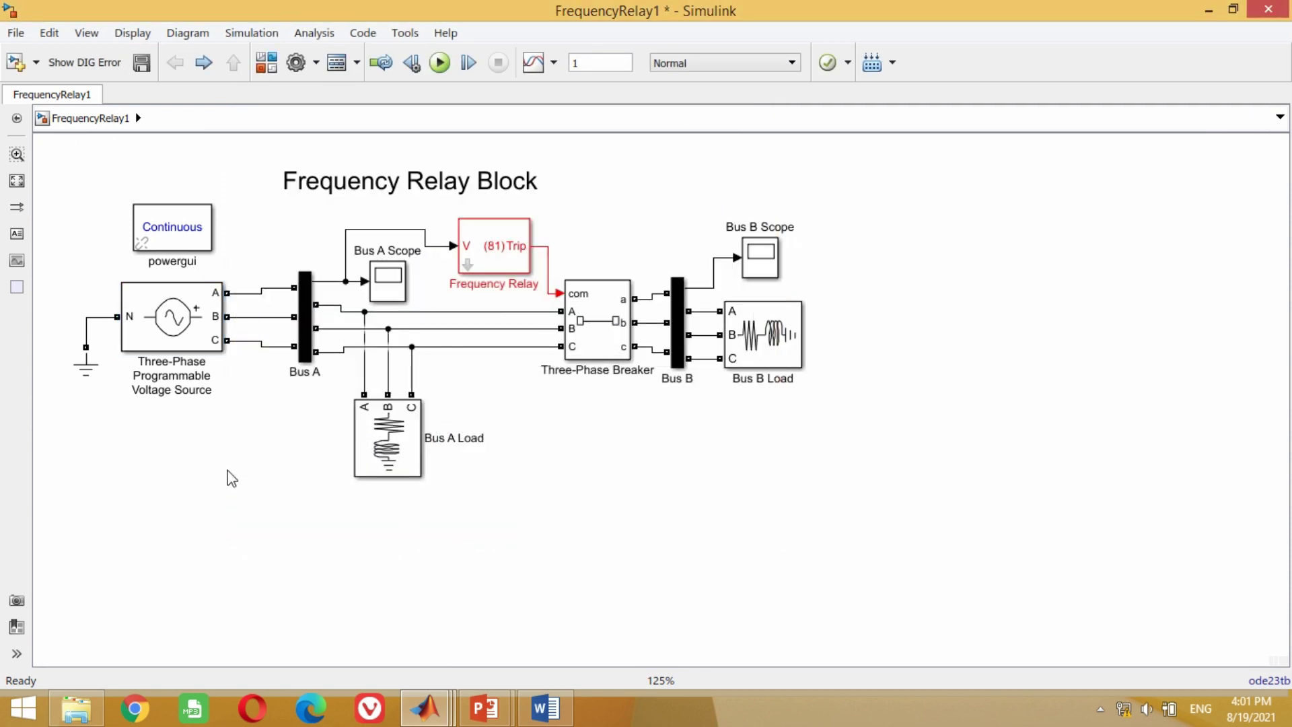
left_click(439, 63)
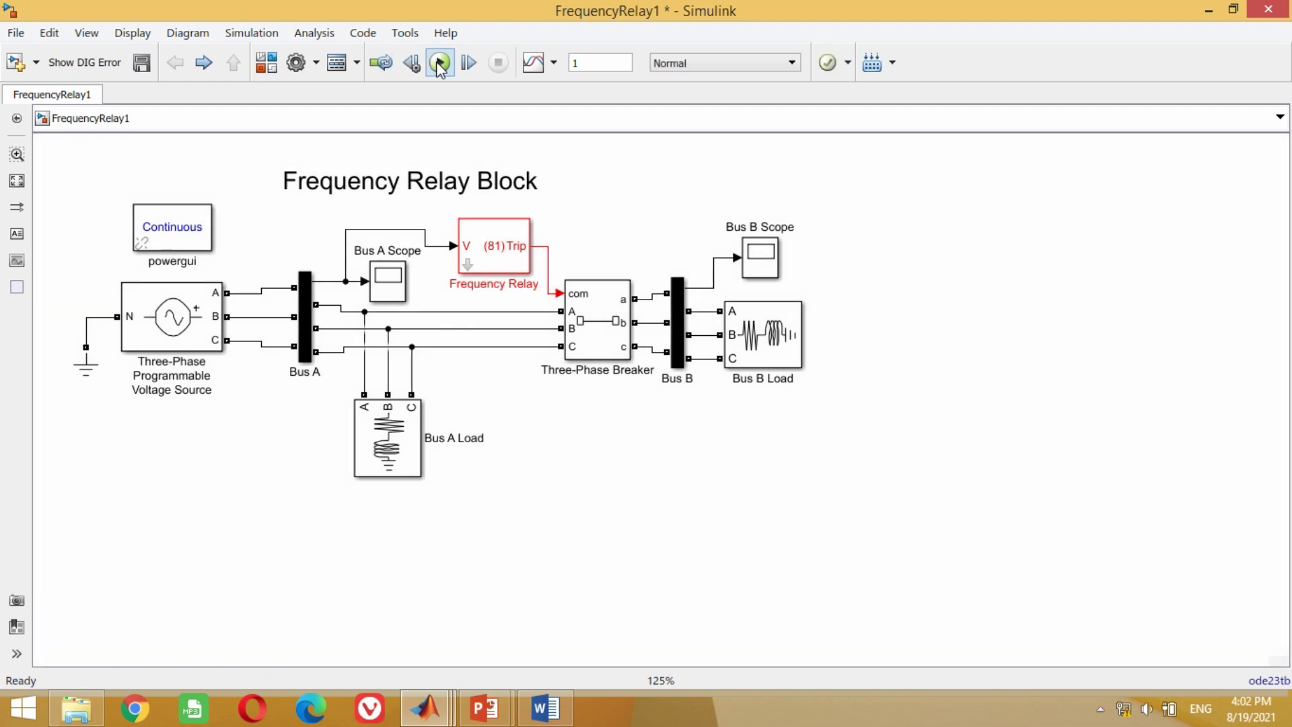
Check the Frequency Scope rising to about 51.5 Hz and zoom Bus B near 0.26 s
left_click(469, 270)
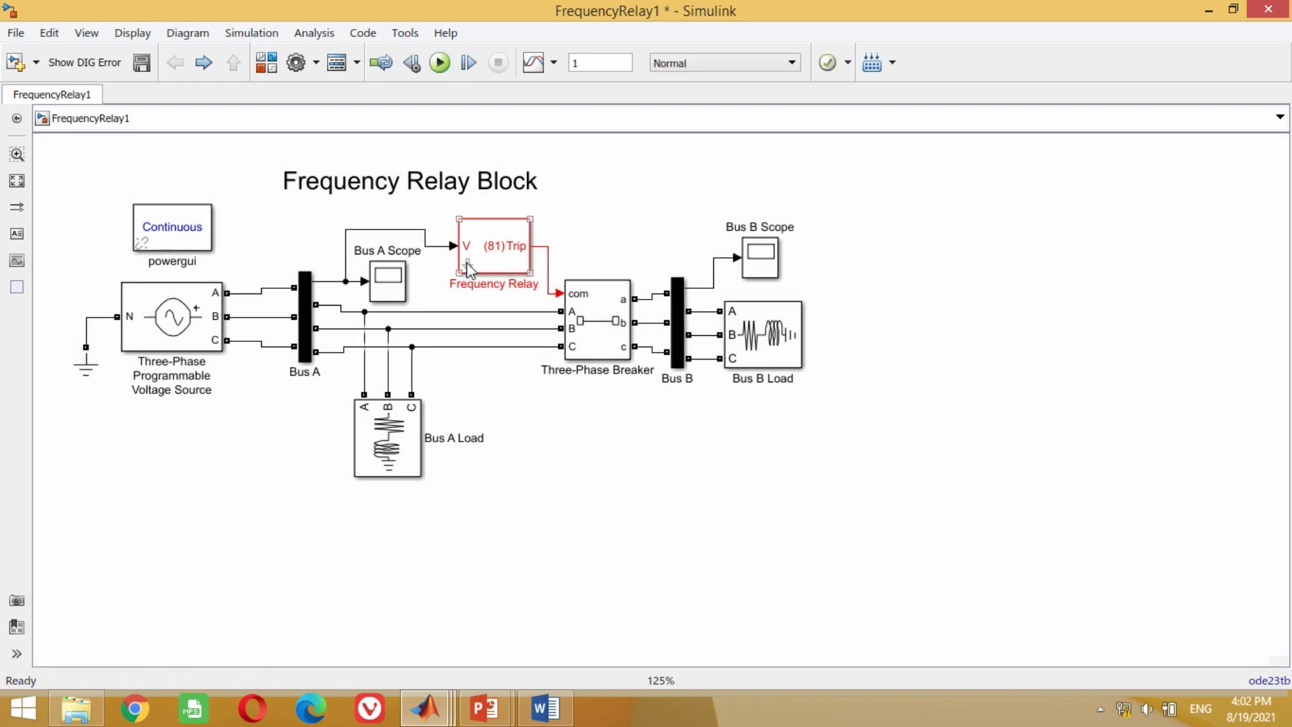
double_click(469, 269)
double_click(315, 270)
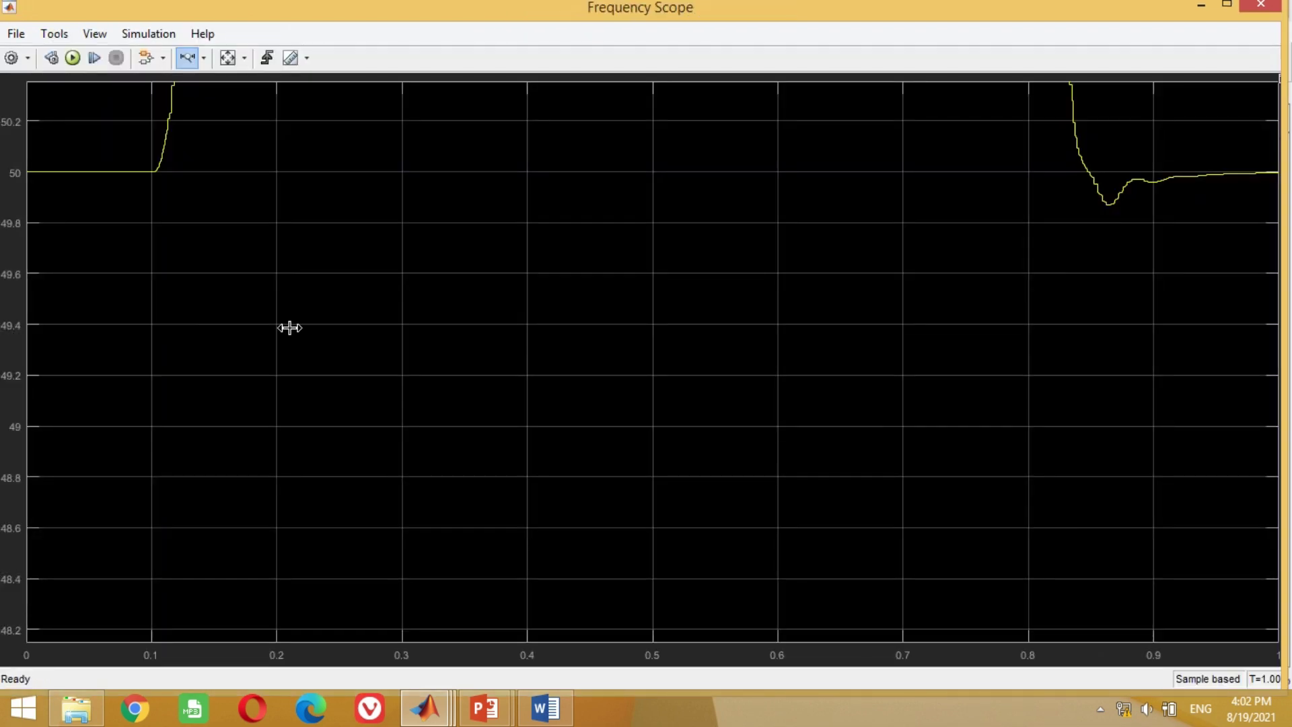
left_click(228, 58)
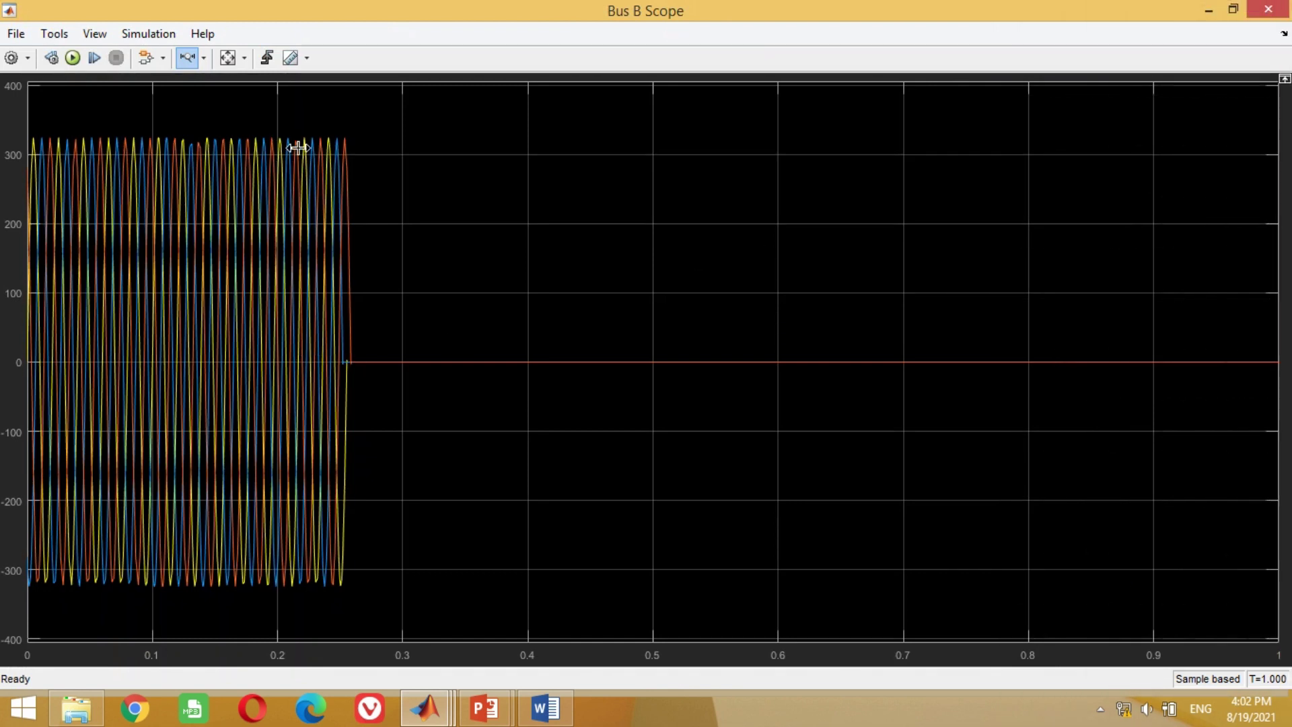
left_click_drag(316, 126, 373, 133)
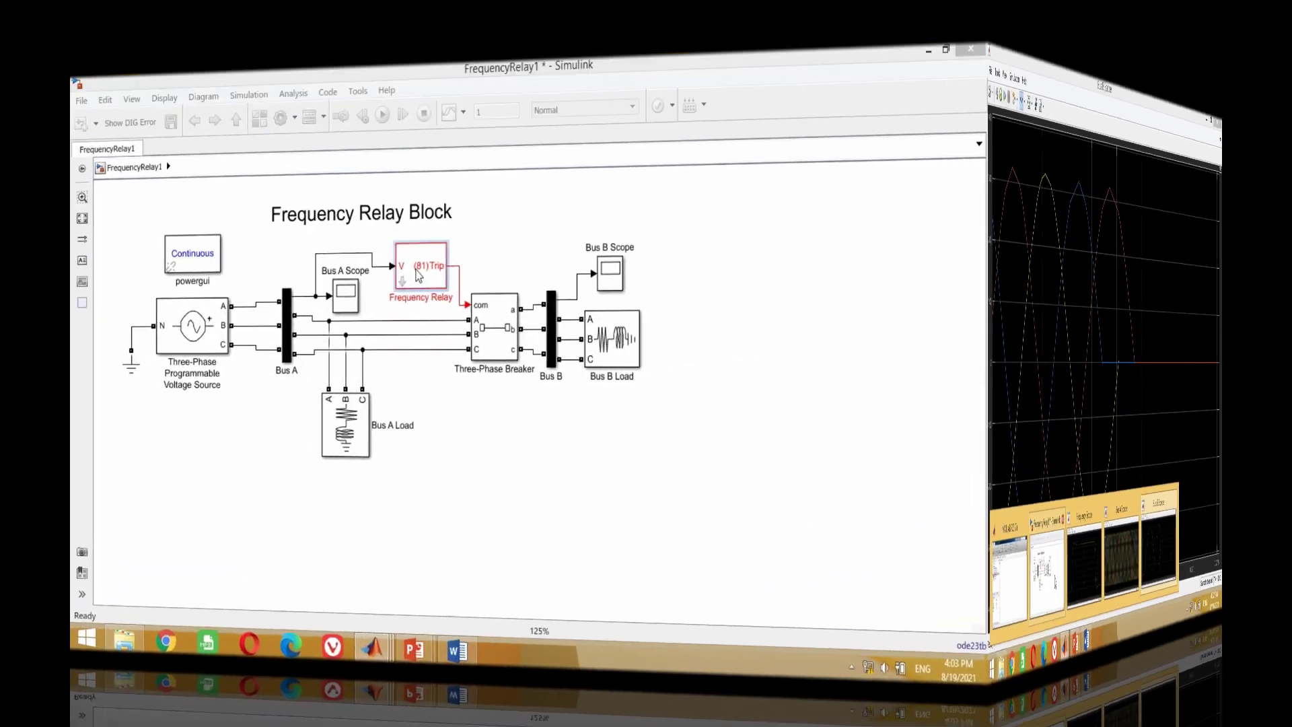
double_click(418, 275)
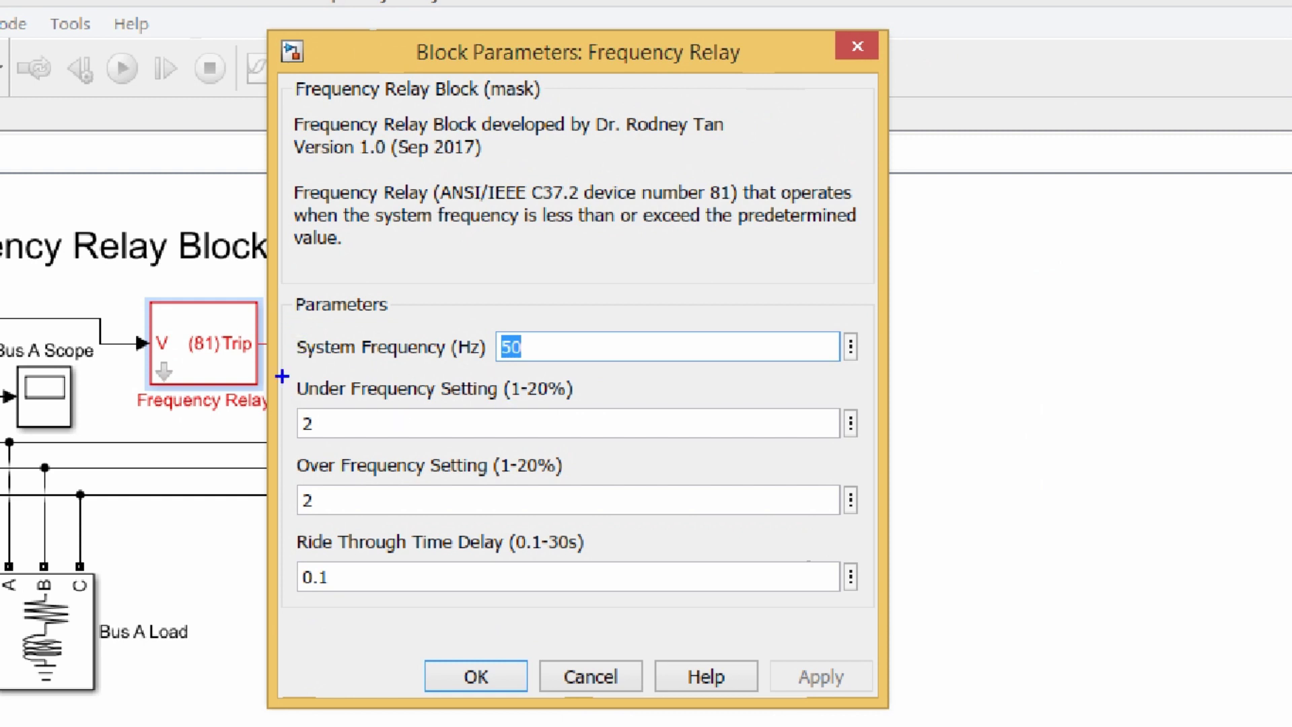
mouse_move(282, 368)
left_mouse_down()
mouse_move(586, 563)
mouse_move(718, 615)
mouse_move(872, 611)
left_mouse_up()
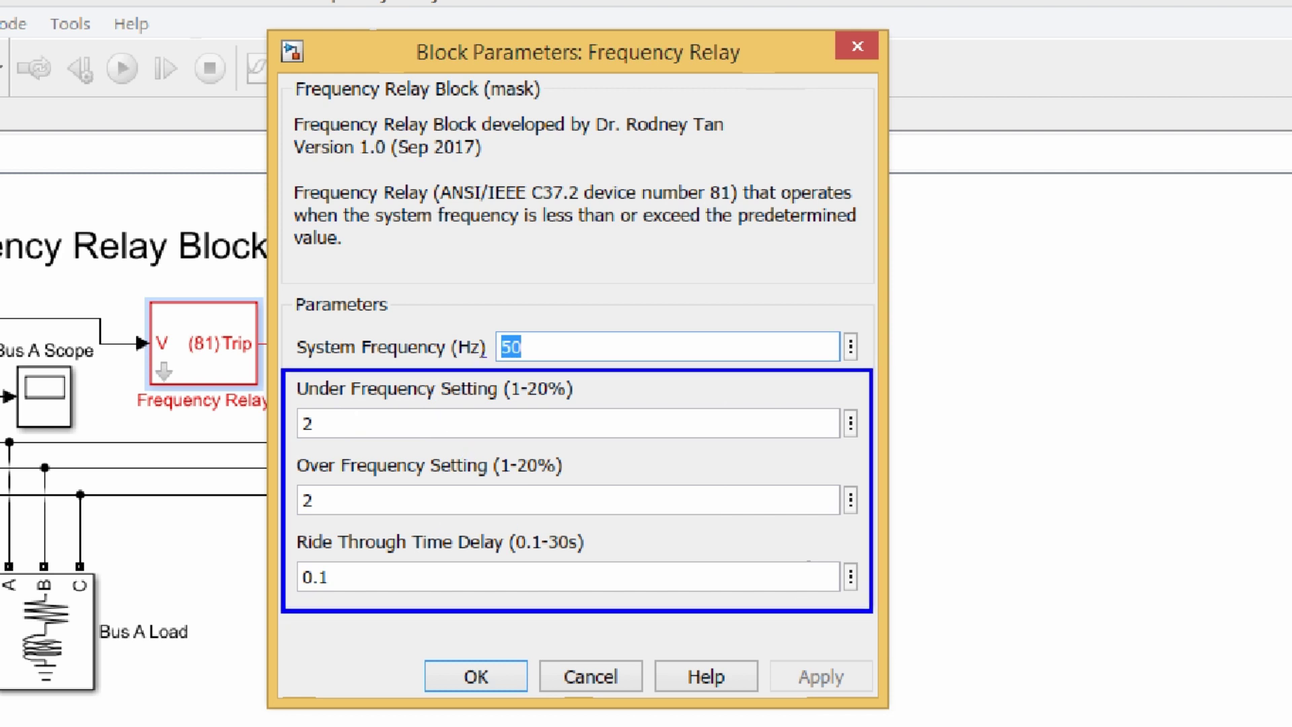
left_click_drag(483, 357, 611, 556)
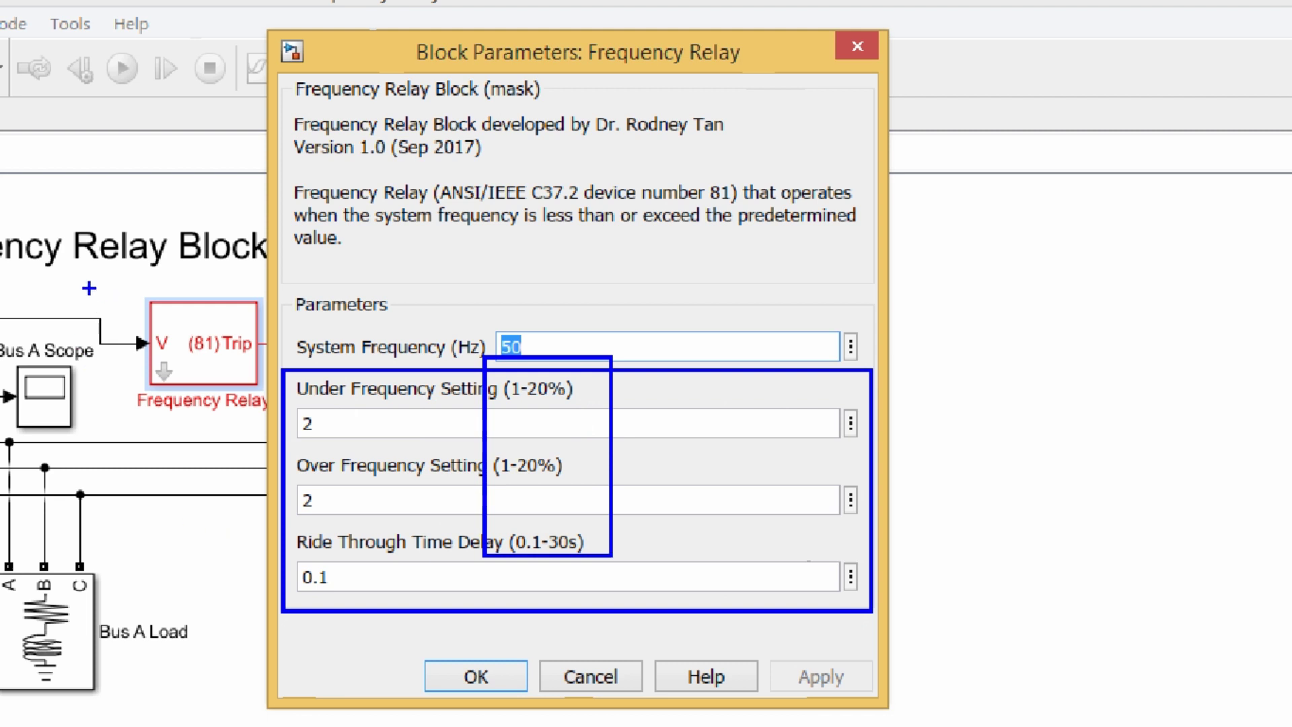
mouse_move(77, 276)
left_mouse_down()
mouse_move(138, 346)
mouse_move(268, 428)
left_mouse_up()
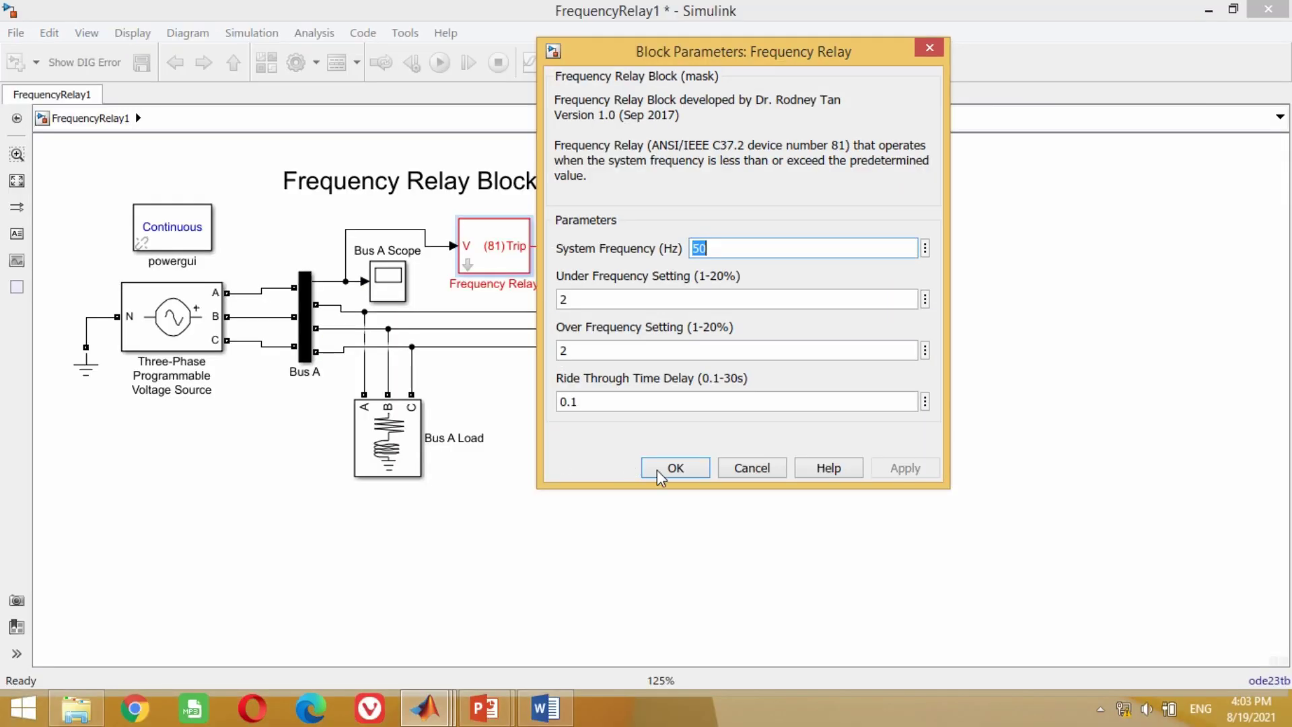
left_click(474, 681)
left_click(675, 469)
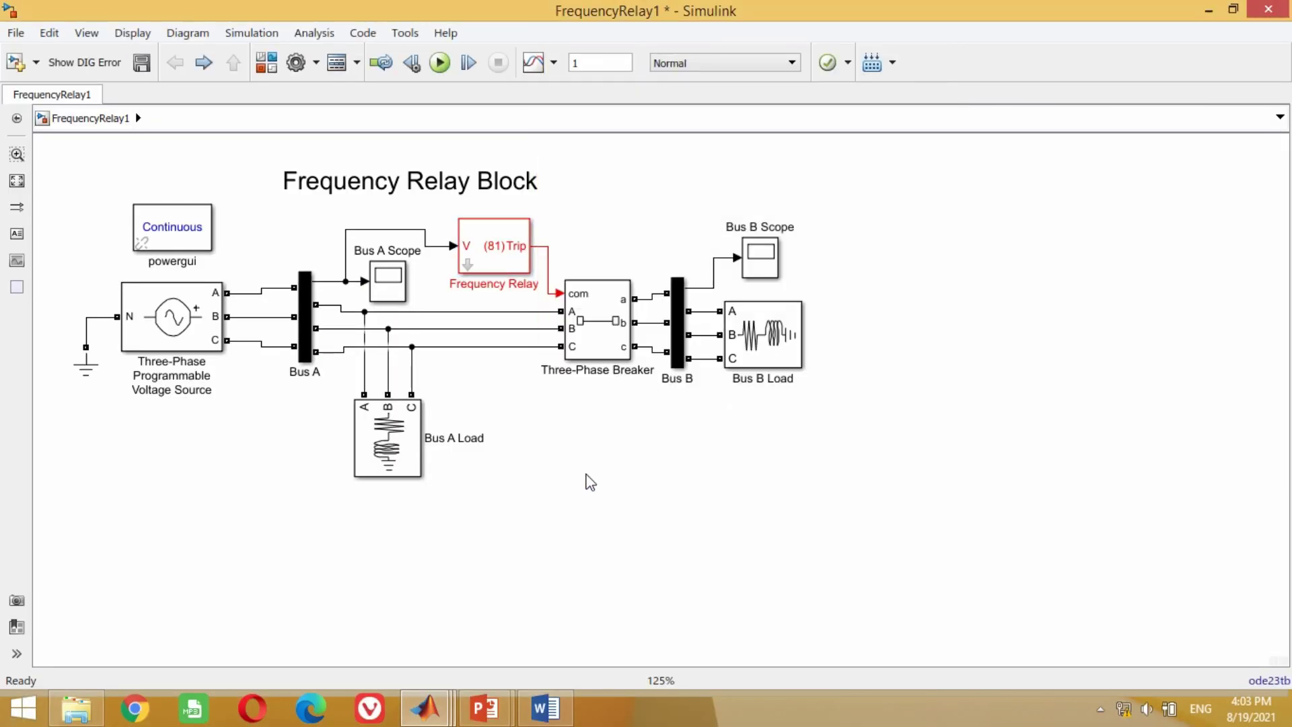
left_click(590, 482)
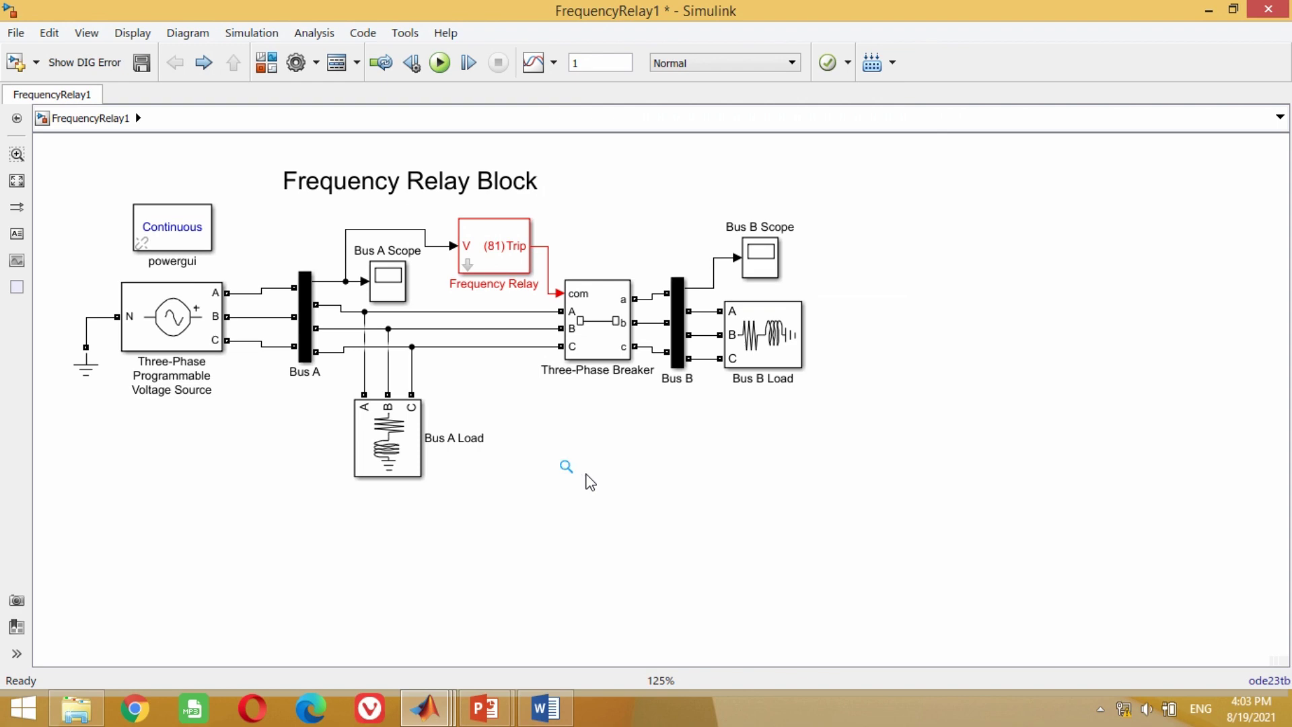